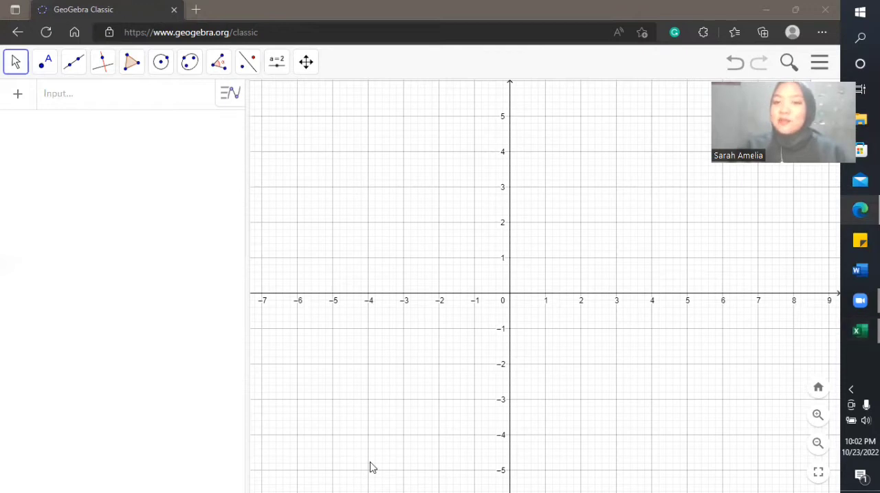
Step: Draw a triangle with the Polygon tool, with vertices at (-5, 0), (-2, 0) and about (-3.2, 2.34)
click(130, 64)
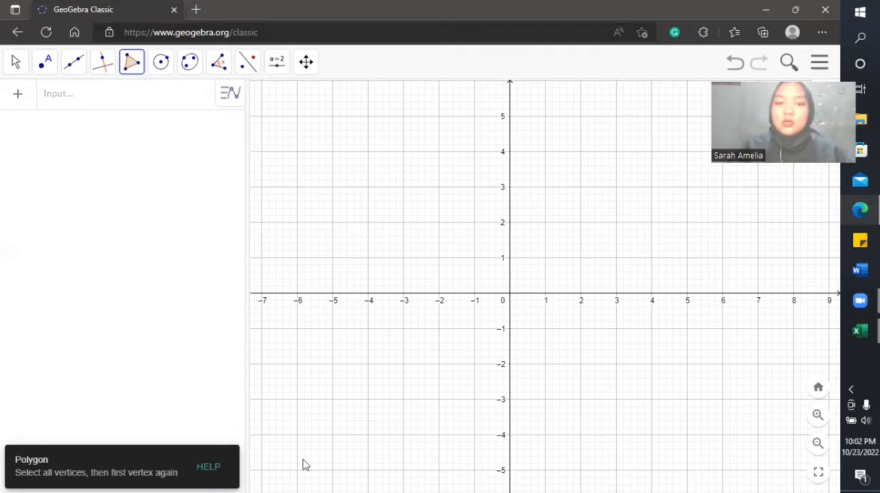
click(333, 293)
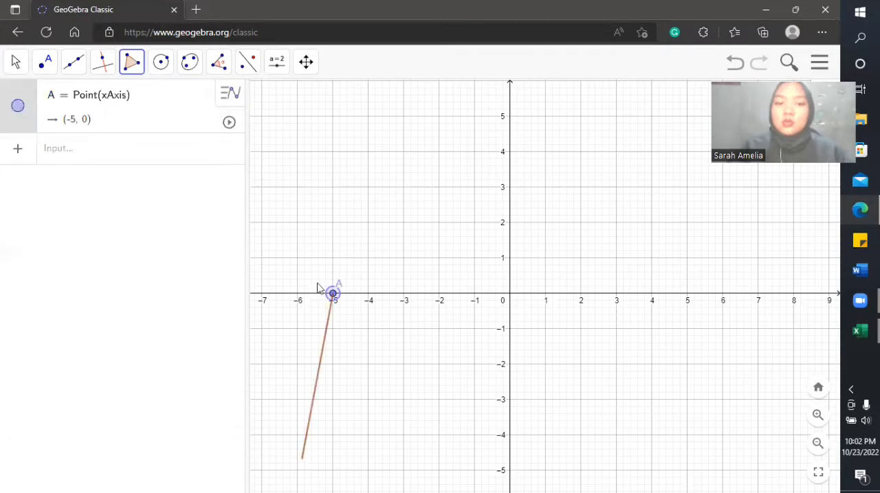
click(440, 293)
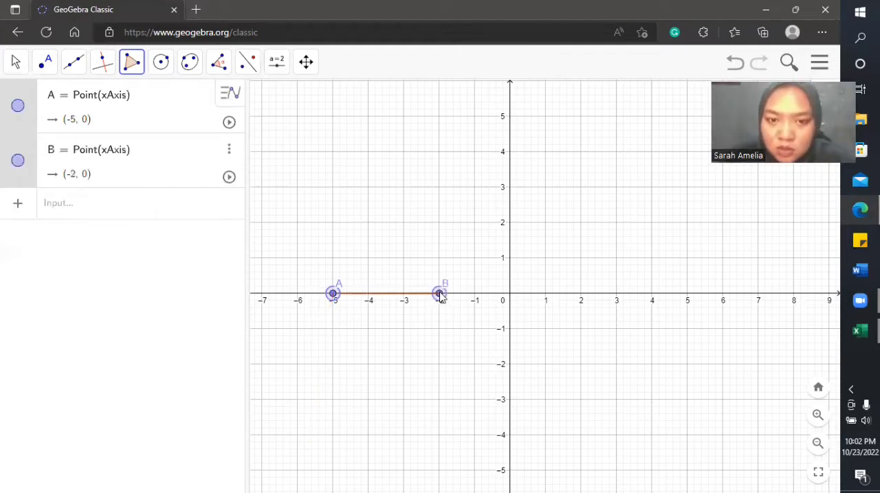
click(397, 211)
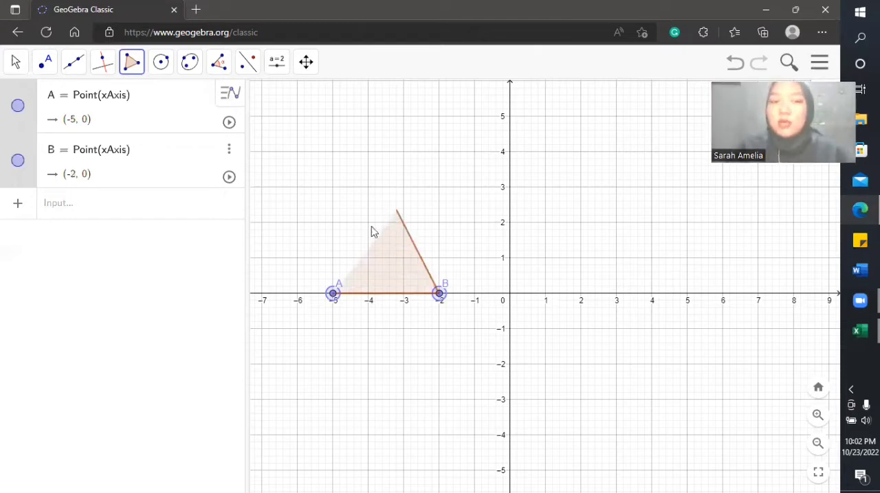
click(333, 295)
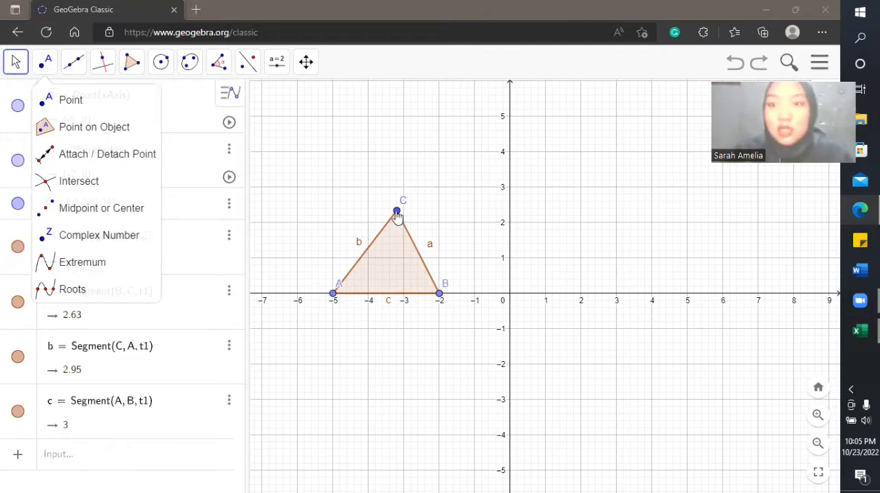
Step: Measure all interior angles of triangle ABC with the Angle tool, then return to the Move tool
click(220, 62)
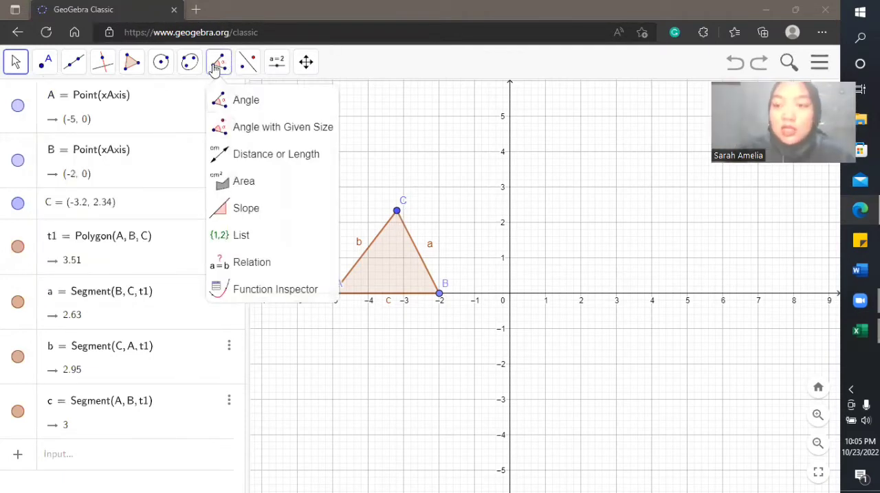
click(234, 101)
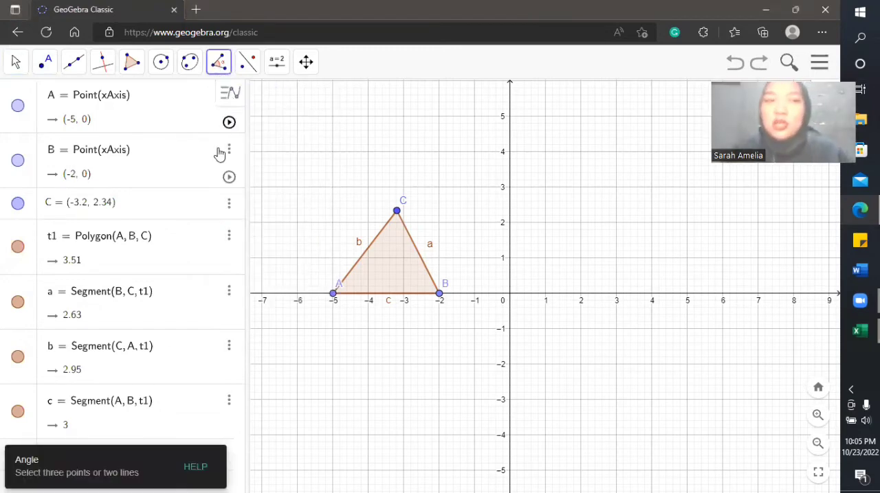
click(391, 266)
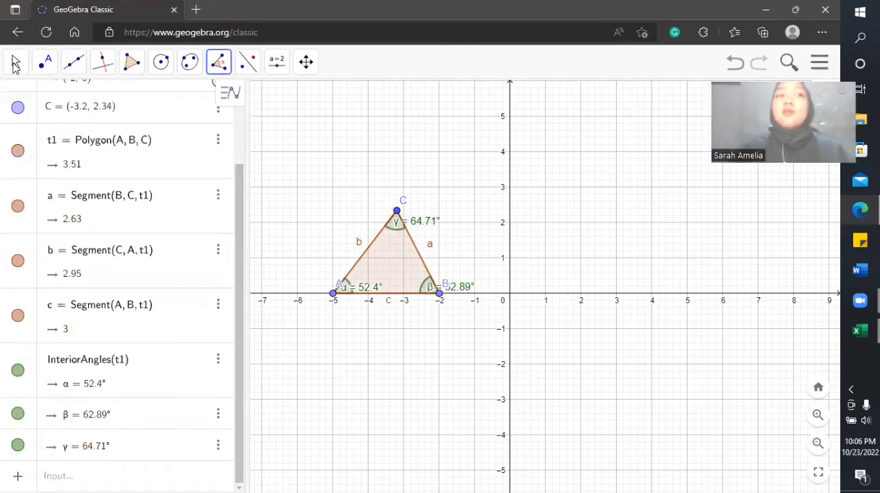
click(15, 64)
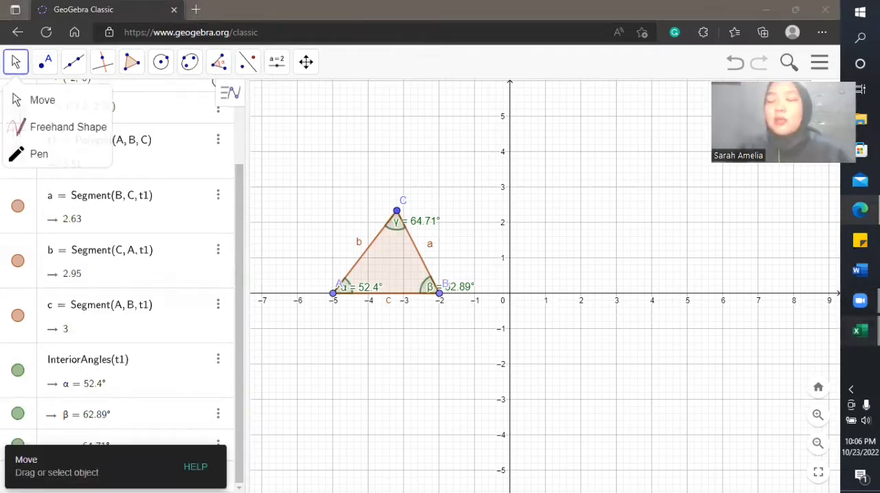
Step: Switch to the Excel workbook and enter angle 52.4 in cell B3 under Sudut
click(860, 332)
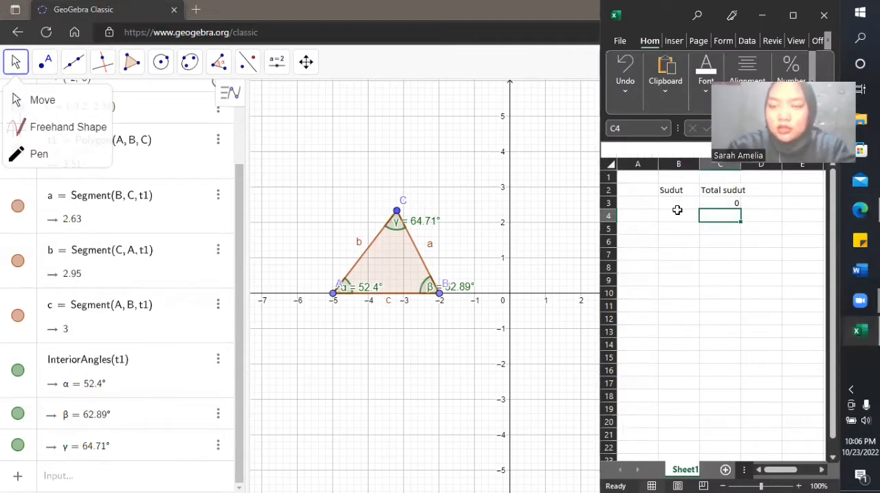
click(677, 210)
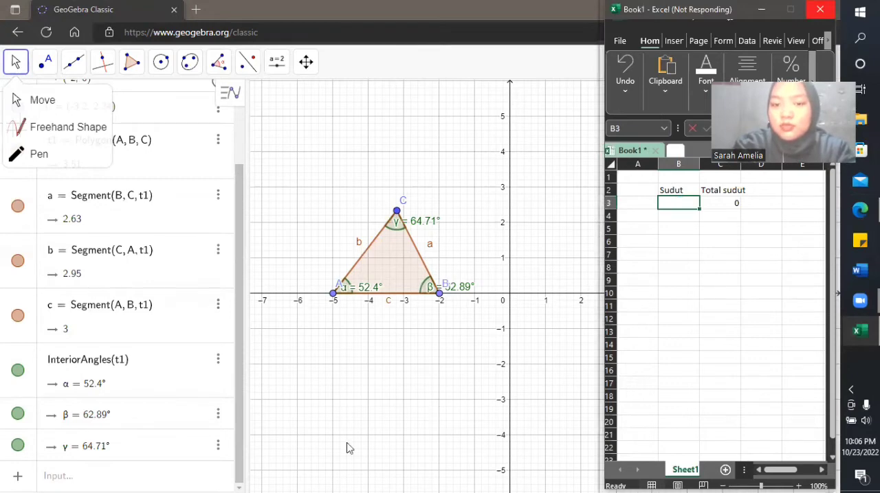
double_click(681, 203)
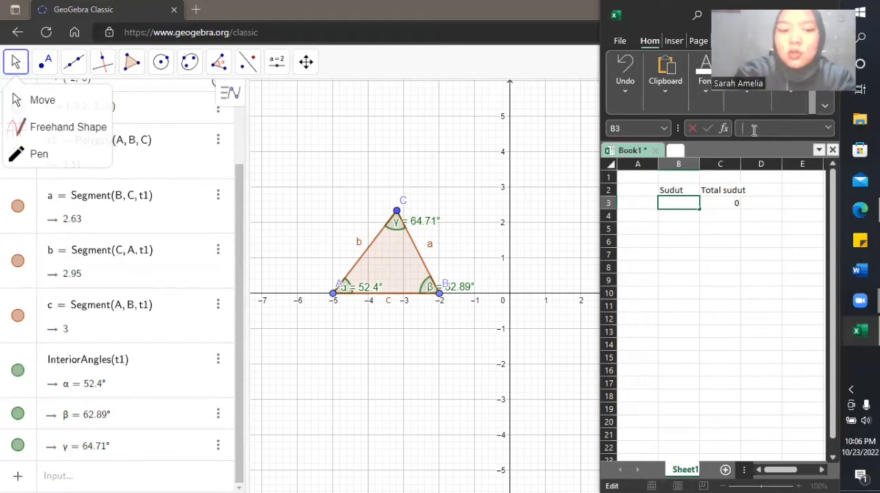
text(52.4)
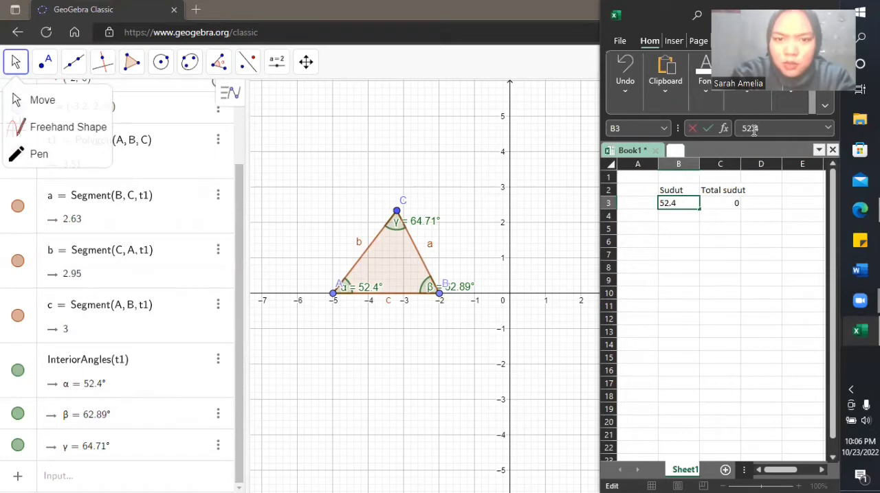
key(Return)
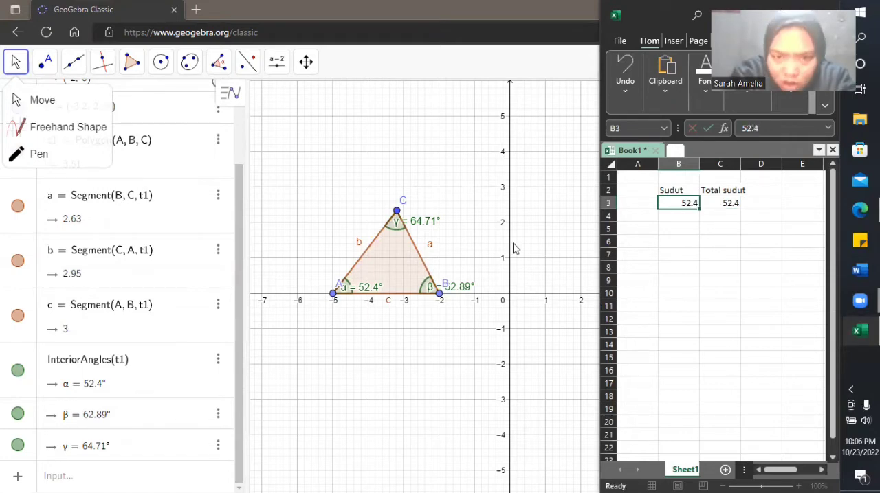
Step: Enter 52.89 in cell B4 and 64.71 in cell B5 of the Sudut column
key(Down)
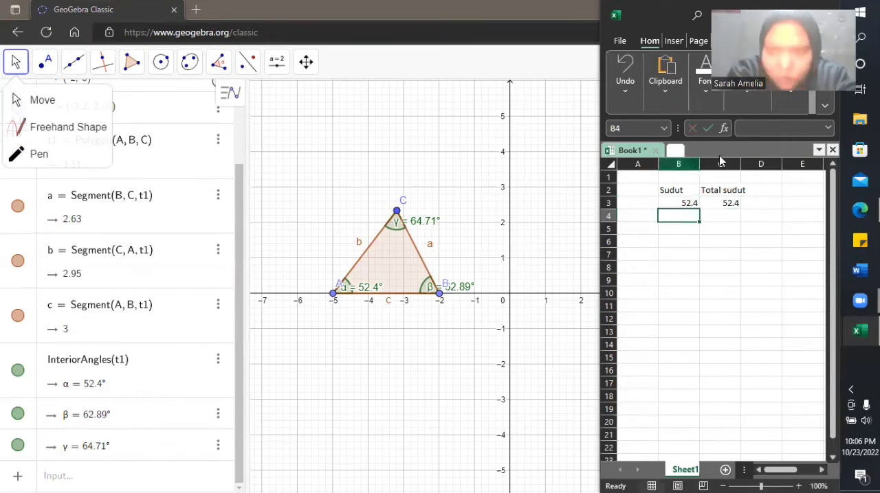
click(753, 124)
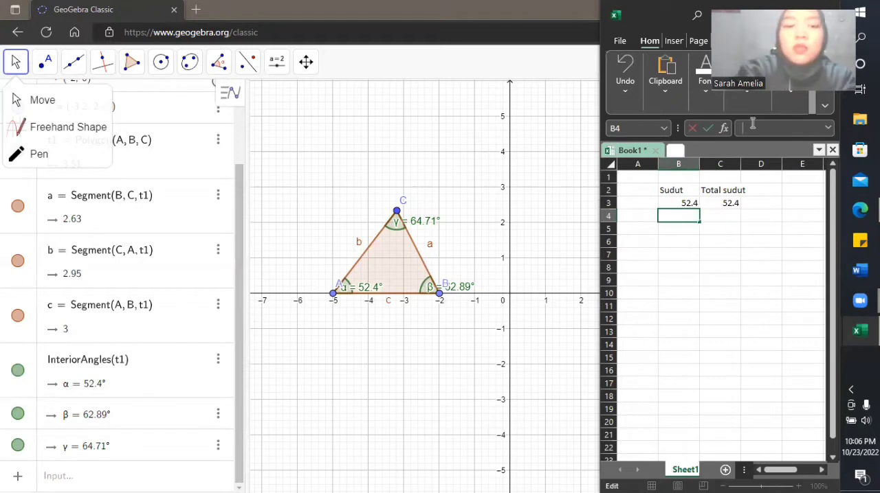
text(52.)
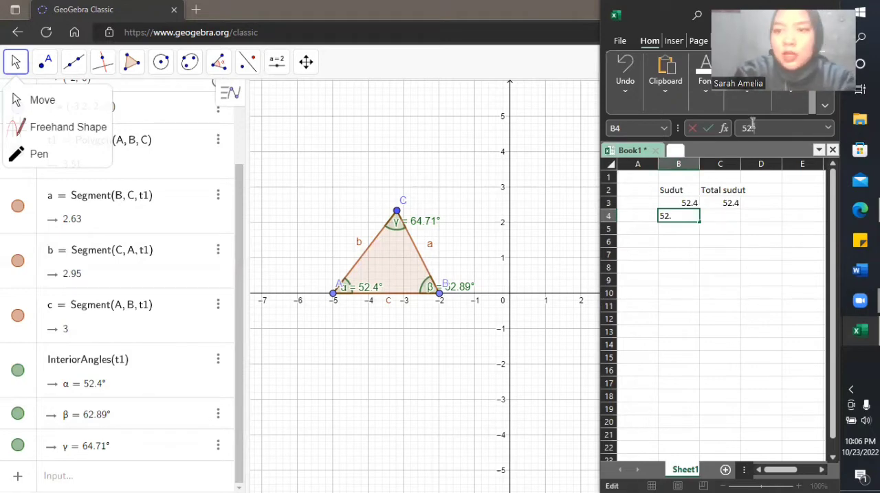
text(89)
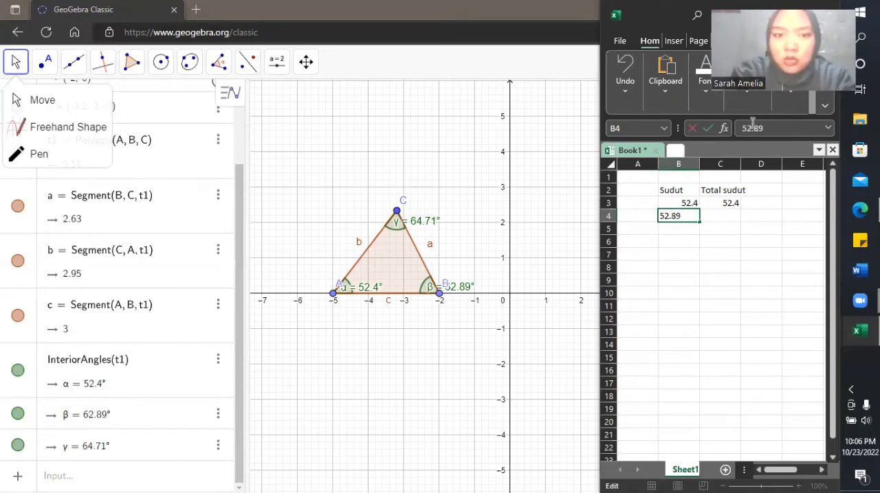
key(Return)
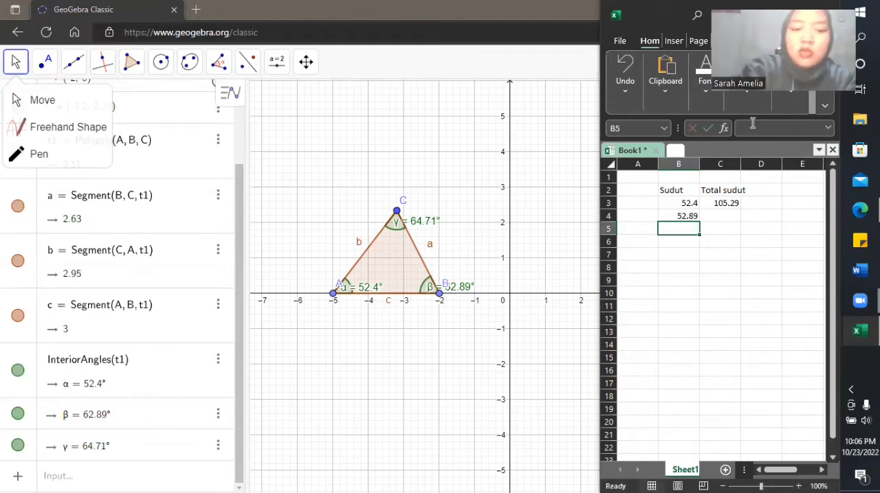
text(64.)
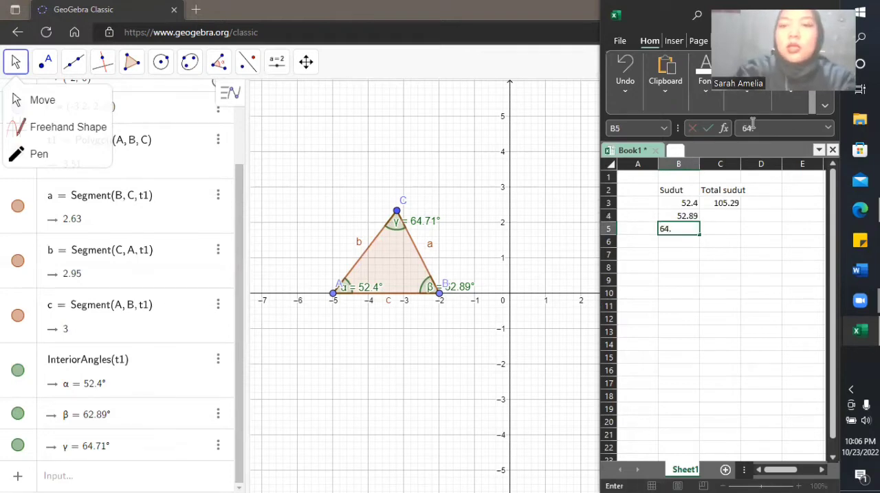
text(71)
key(Return)
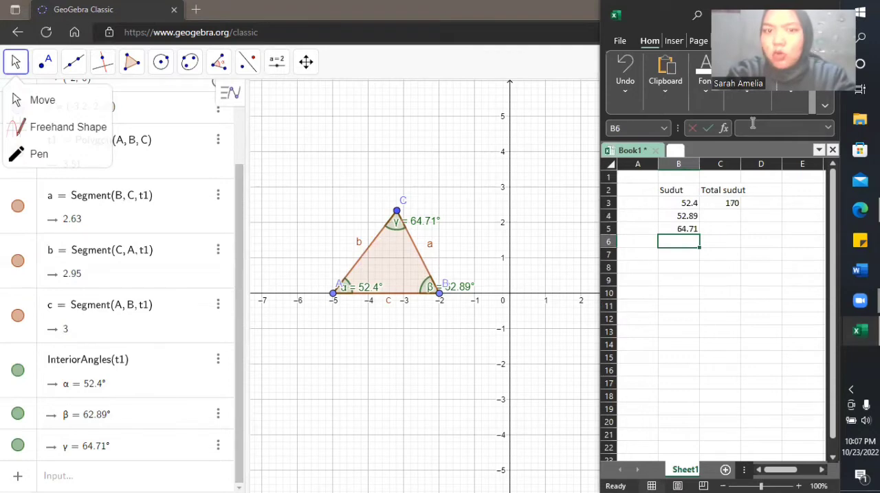
Step: Correct the angle in cell B4 to 62.89
click(673, 216)
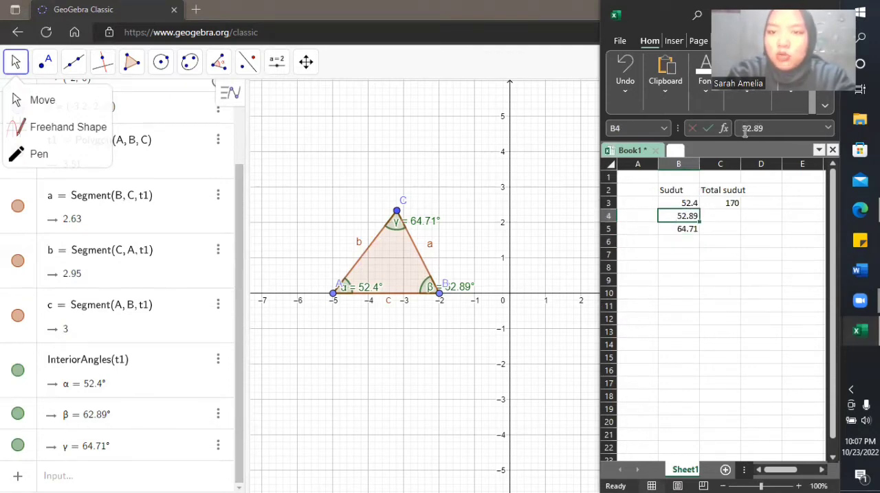
click(744, 129)
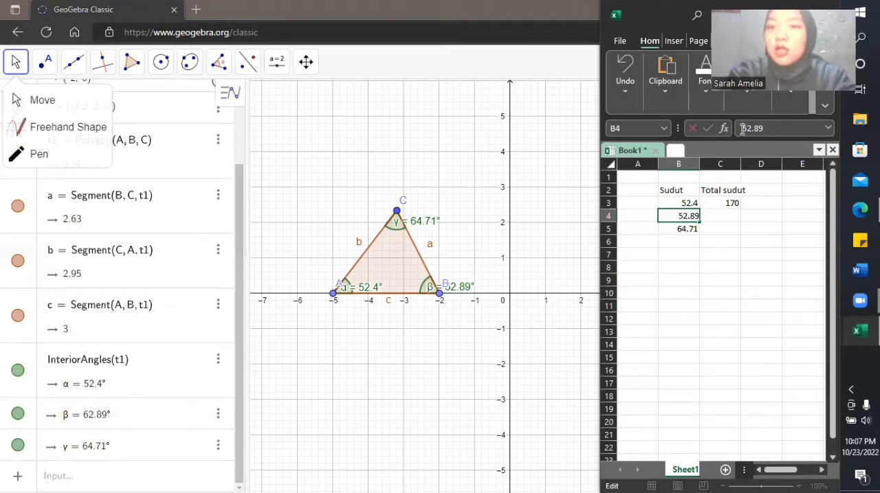
key(Delete)
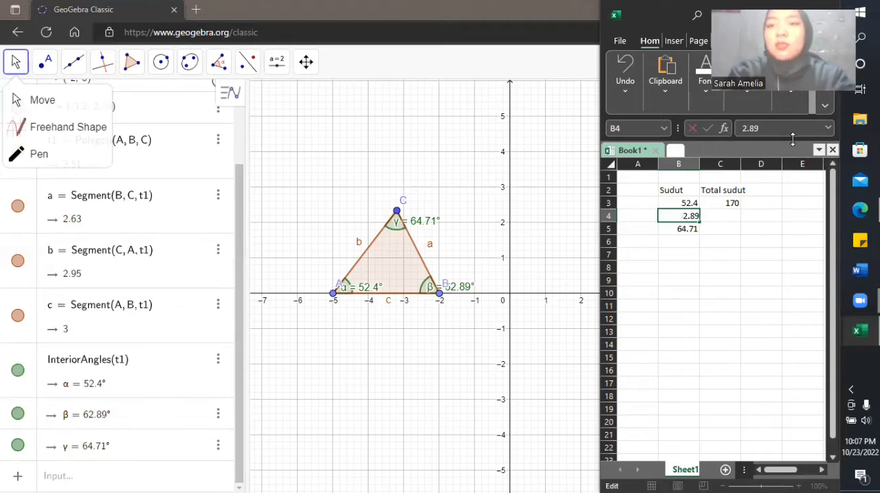
text(6)
key(Return)
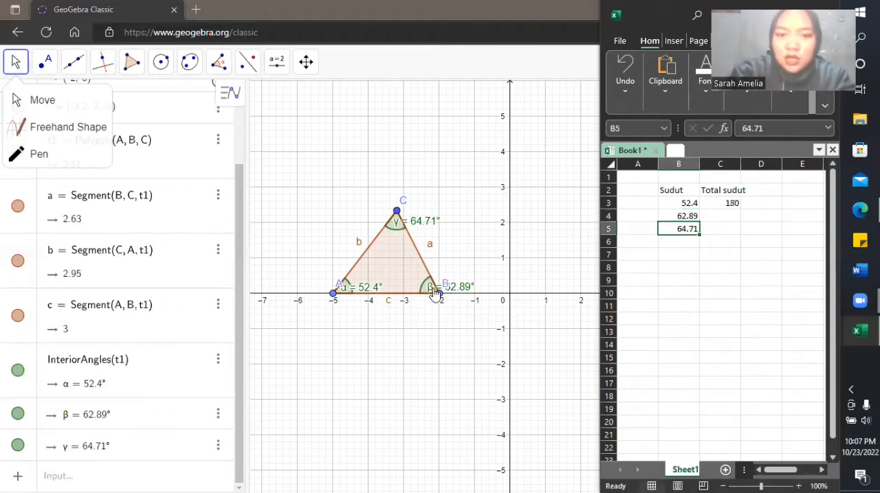
Step: Clear the three angle values in cells B3 to B5 of the Sudut column
click(732, 265)
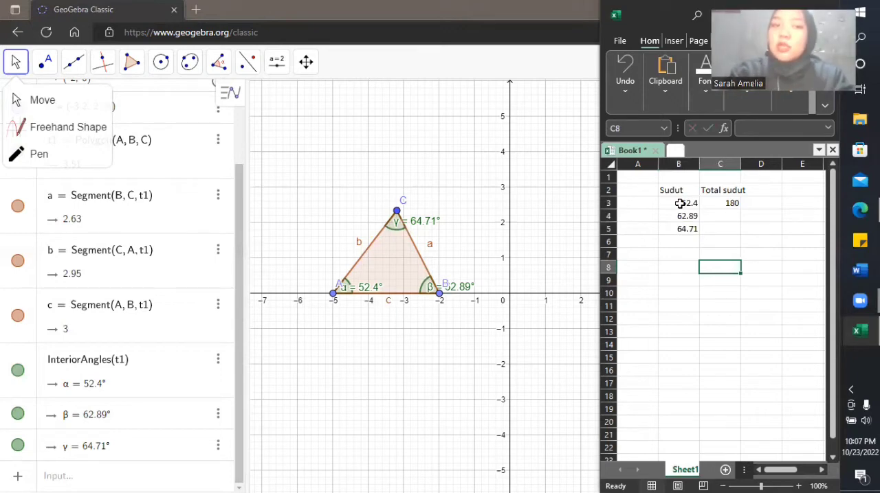
drag(679, 204, 677, 236)
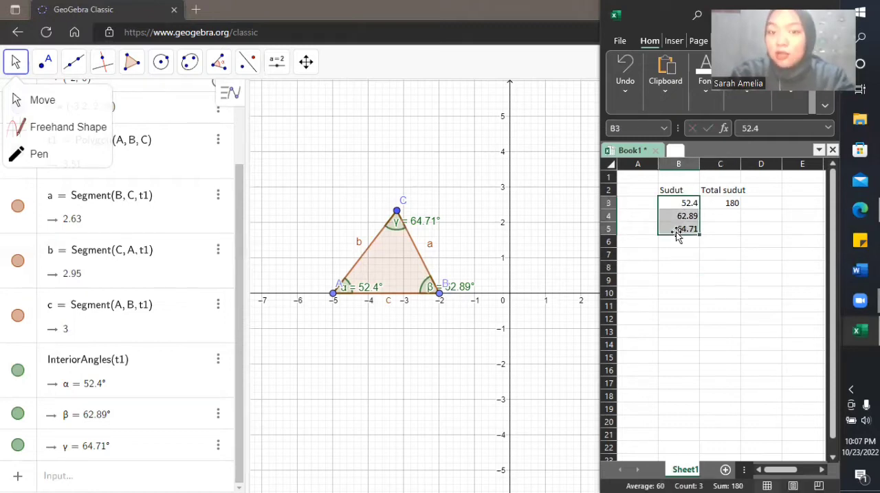
key(Delete)
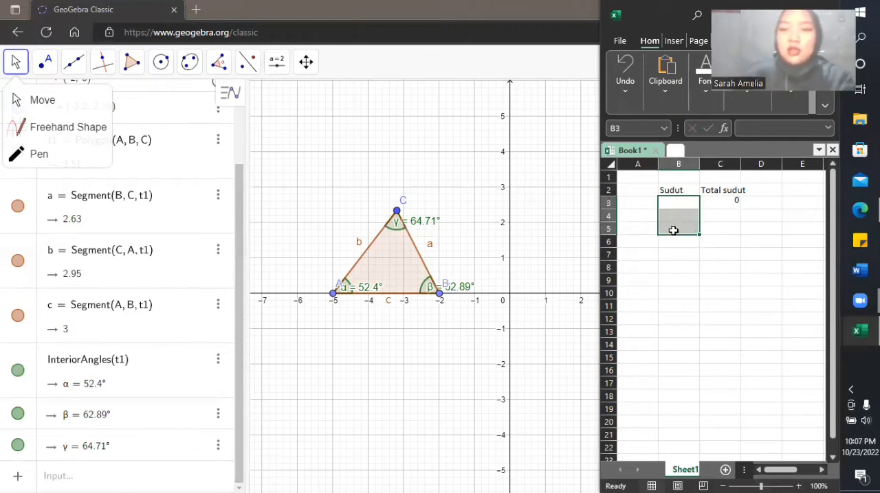
Step: Switch back to GeoGebra and construct a regular polygon with 3 vertices on the base from (2, 0) to (5, 0)
click(122, 162)
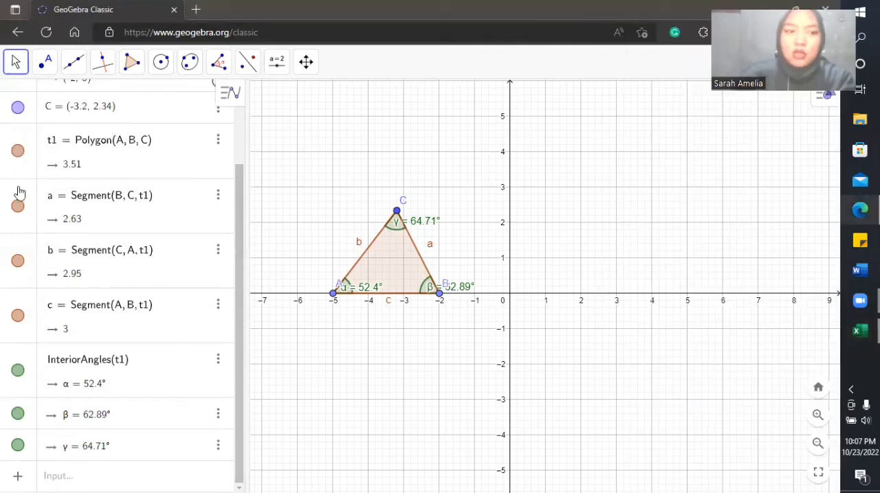
click(132, 62)
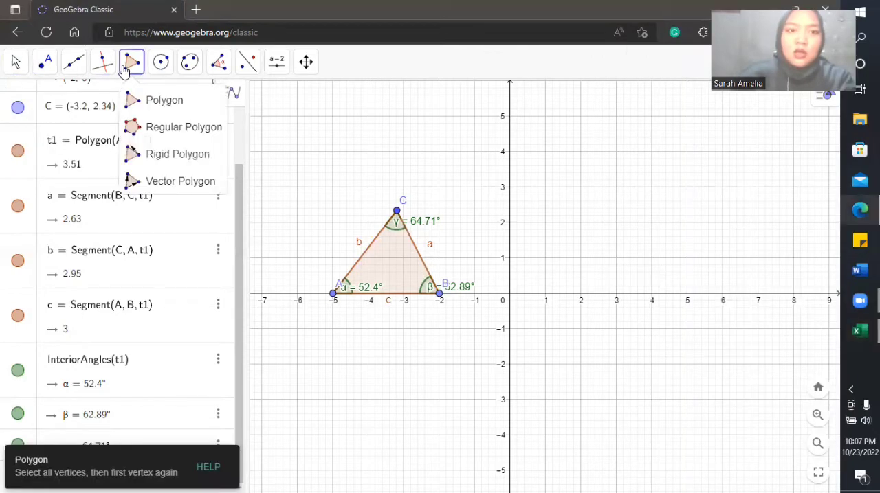
click(148, 127)
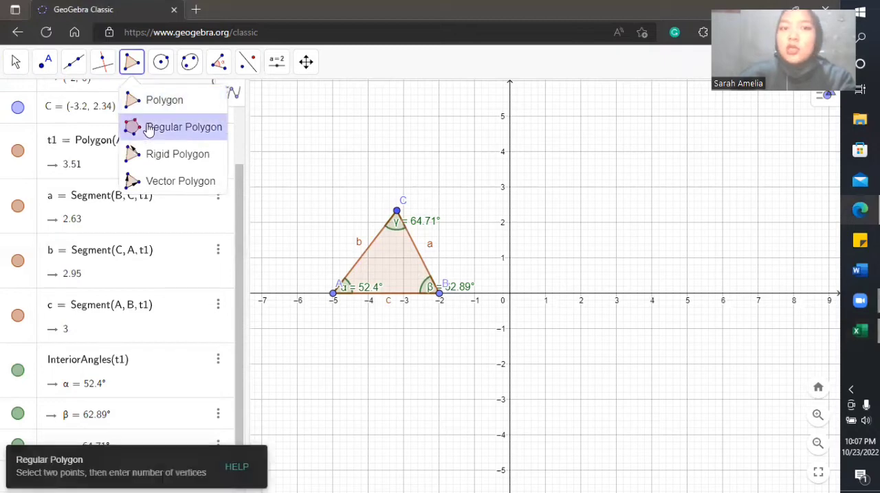
click(581, 294)
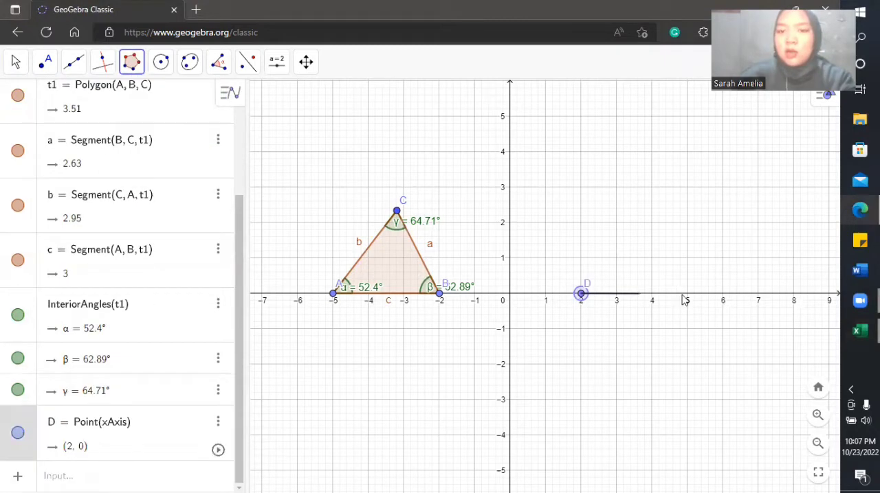
click(688, 294)
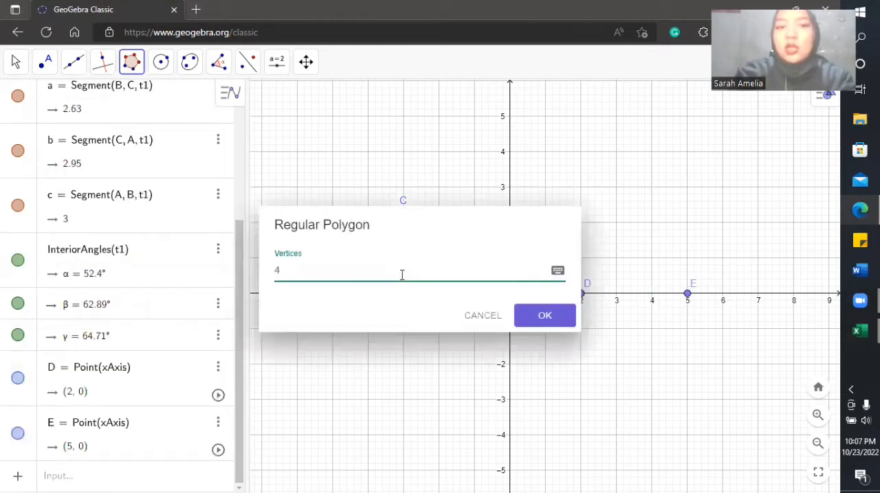
key(BackSpace)
text(3)
key(Return)
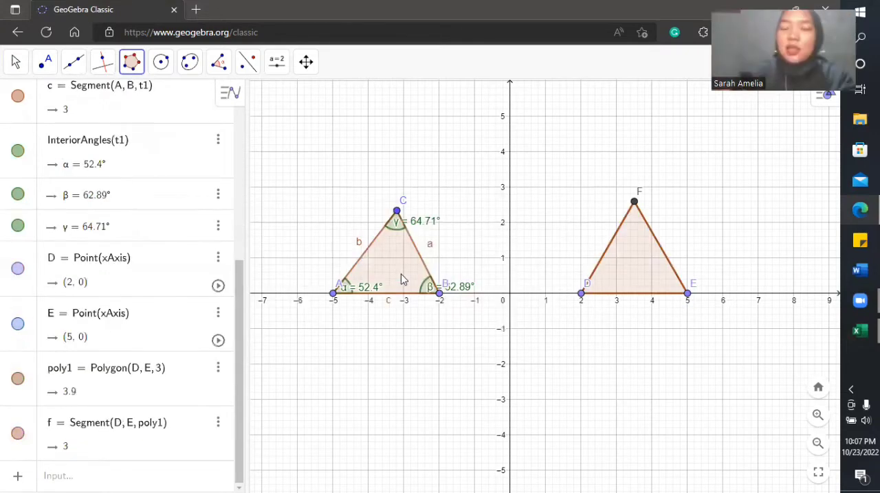
click(18, 63)
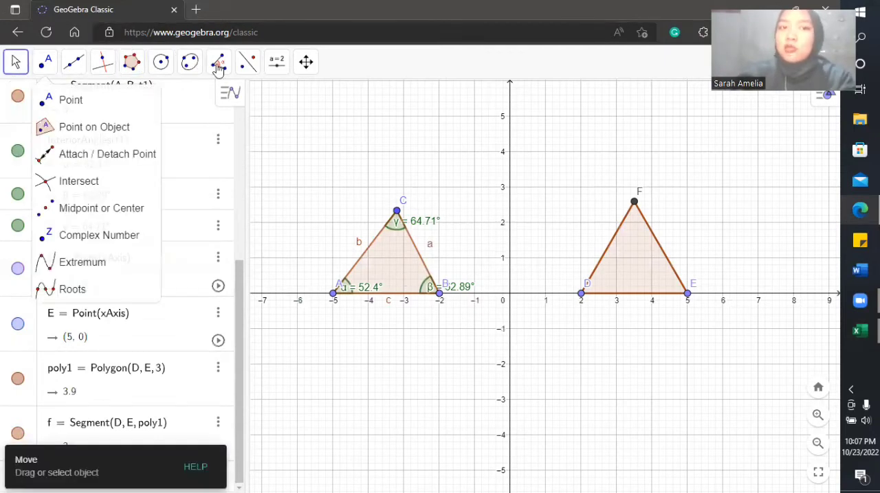
Step: Mark the interior angles of the regular triangle on the base from (2, 0) to (5, 0) with the Angle tool
mouse_move(219, 69)
click(315, 100)
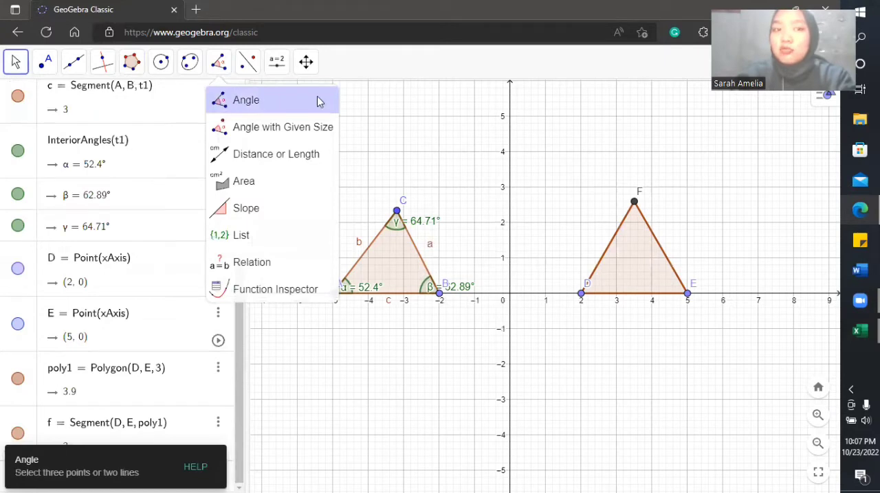
click(633, 267)
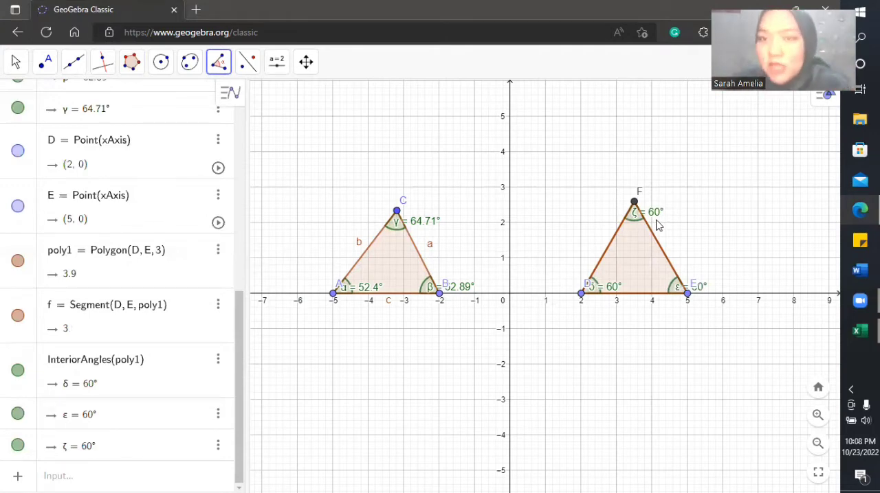
click(14, 63)
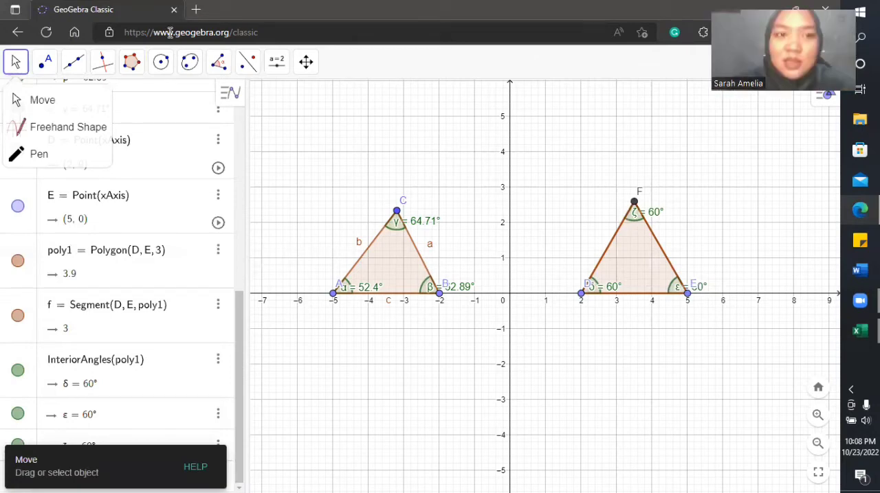
Step: Construct a regular polygon with 4 vertices on the side from (0, -1) to (0, -3)
click(134, 64)
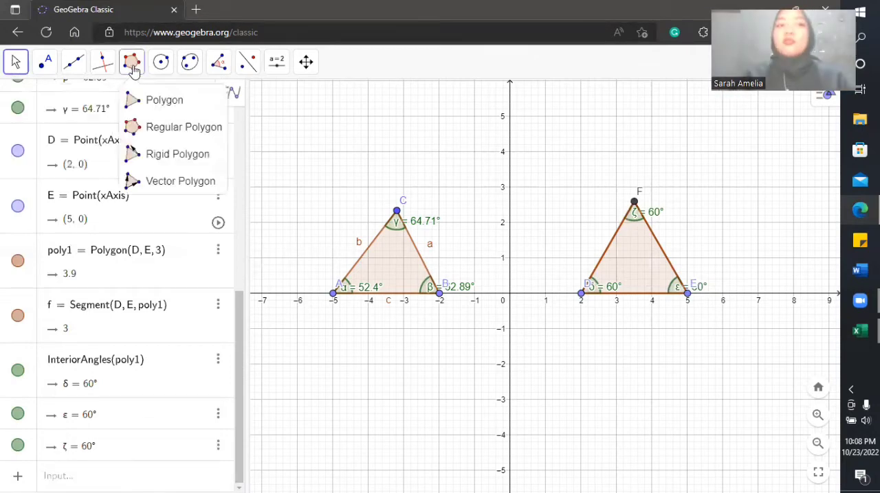
click(132, 127)
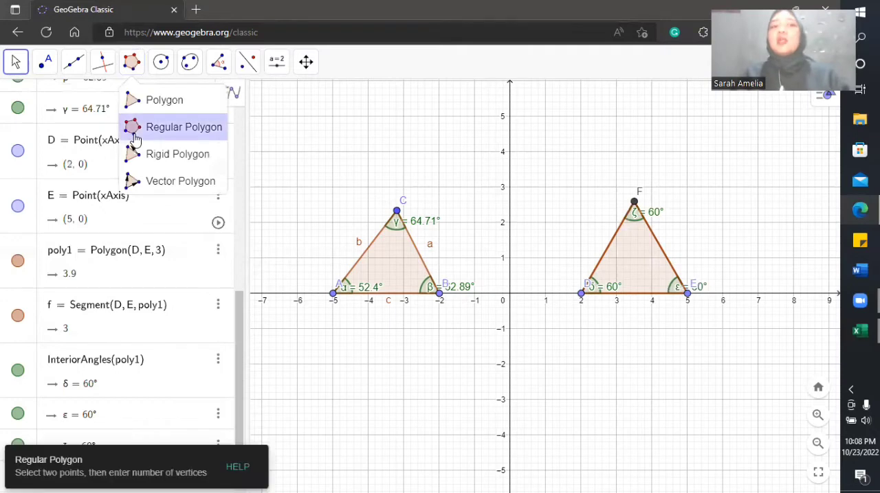
click(510, 329)
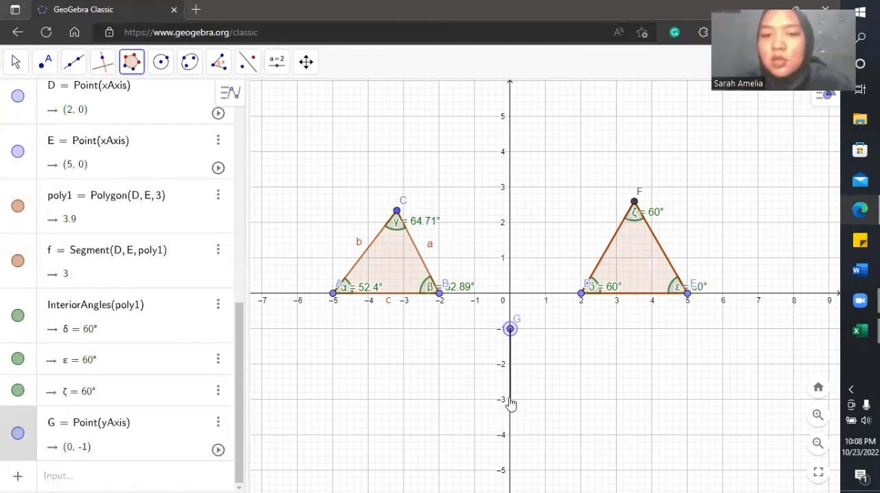
click(510, 400)
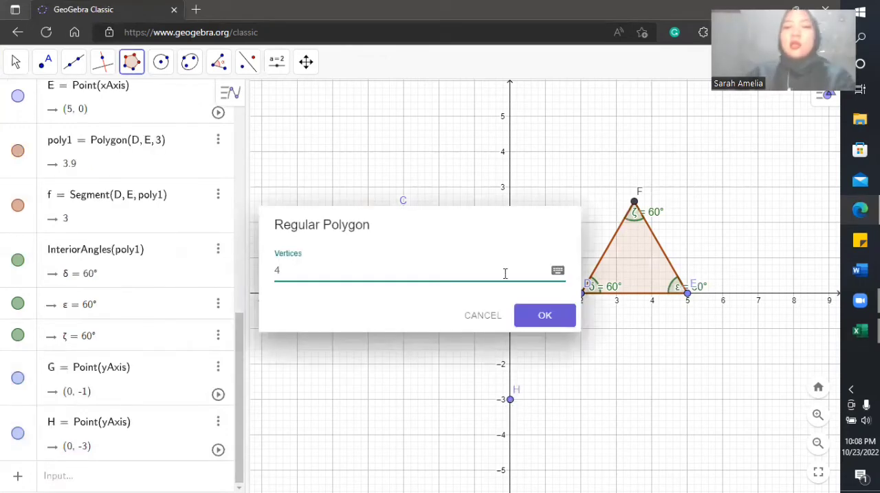
click(535, 323)
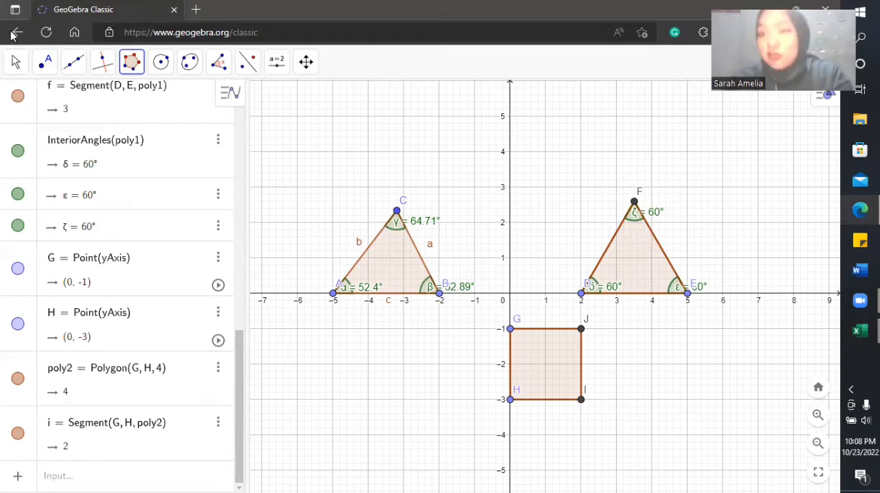
Step: Mark all interior angles of the square with the Angle tool
click(219, 63)
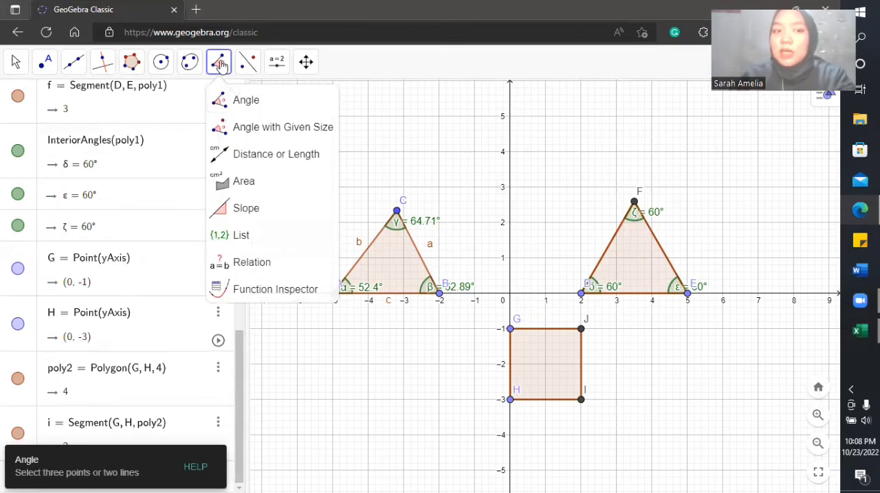
click(222, 103)
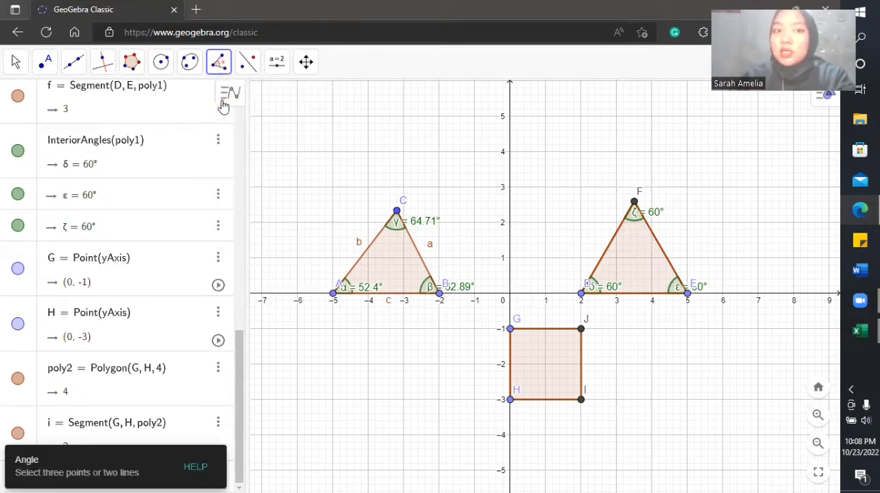
click(544, 368)
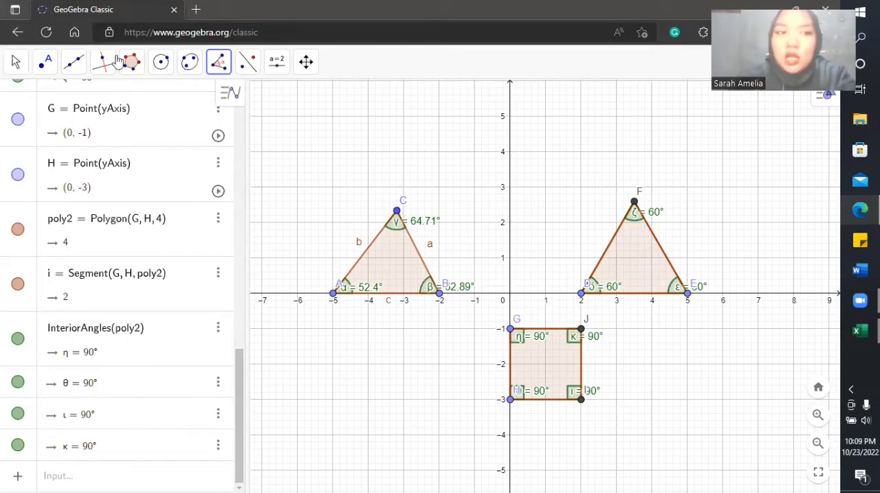
Step: Draw a rectangle with the Polygon tool through (-6, -2), (-6, -4), (-1, -4) and (-1, -2)
click(129, 73)
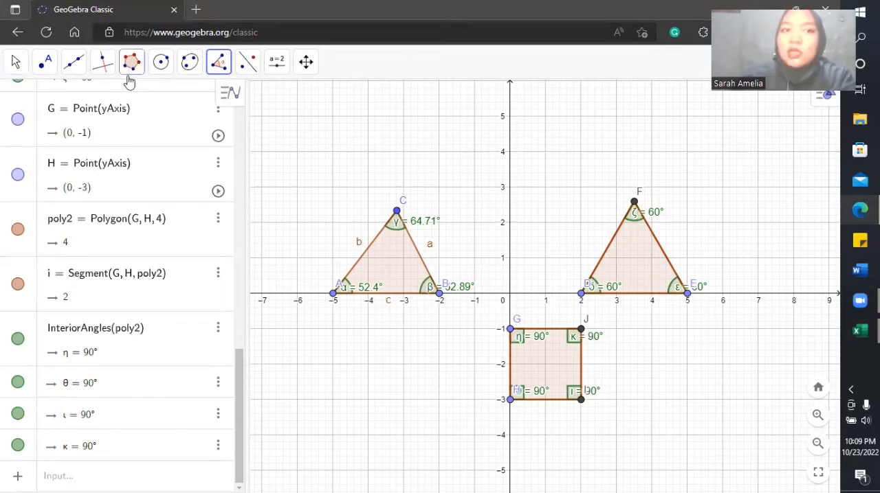
click(131, 100)
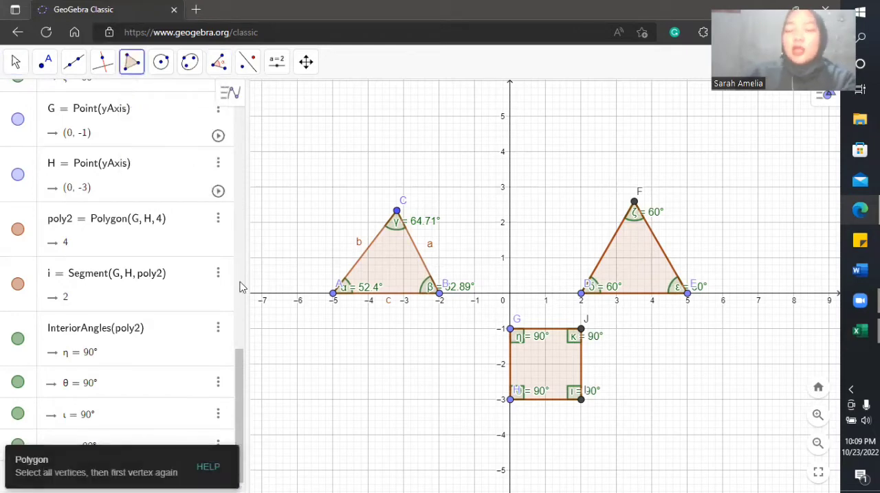
click(297, 367)
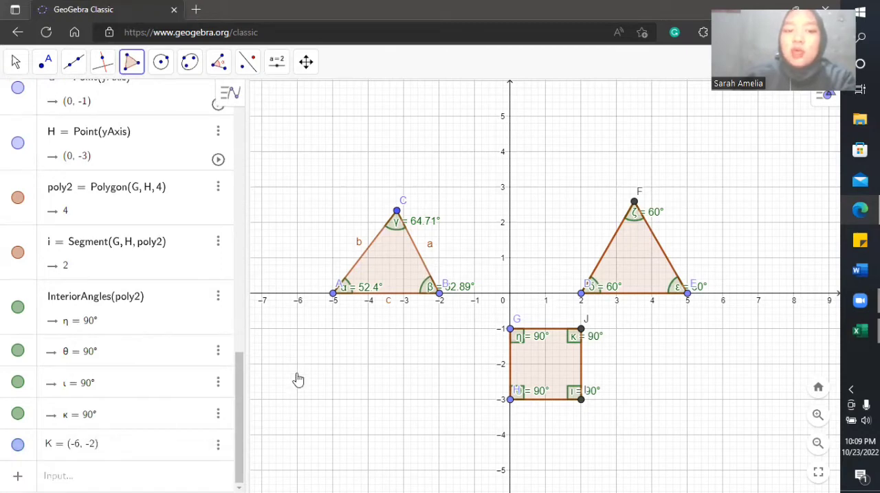
click(297, 435)
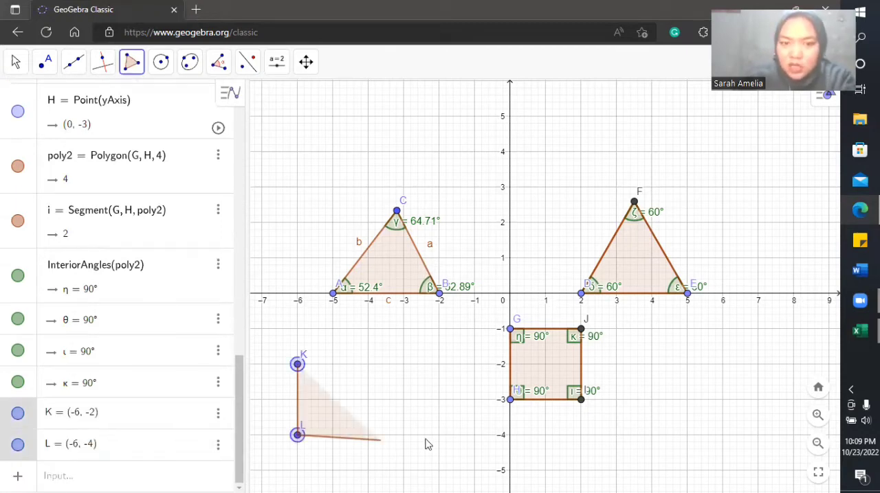
click(474, 435)
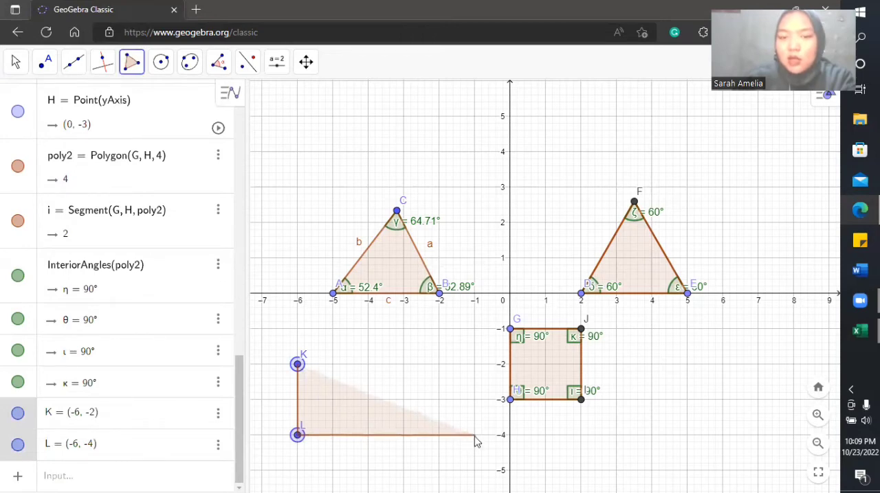
click(474, 365)
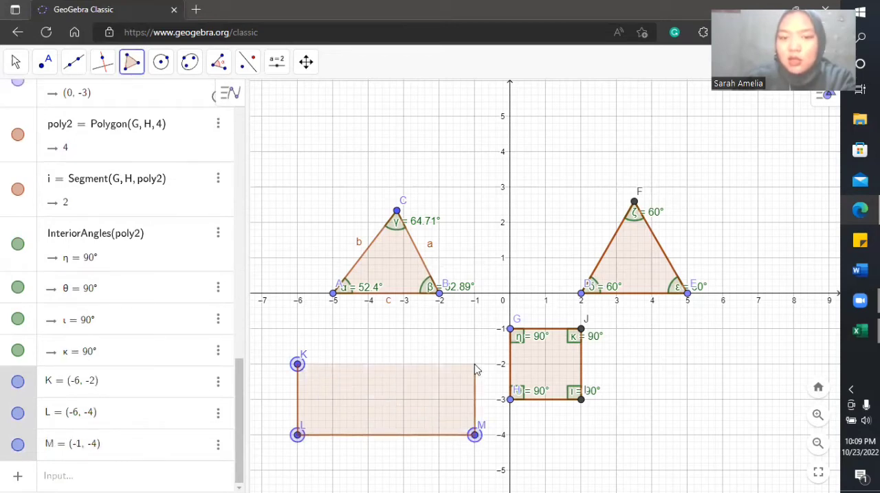
click(297, 364)
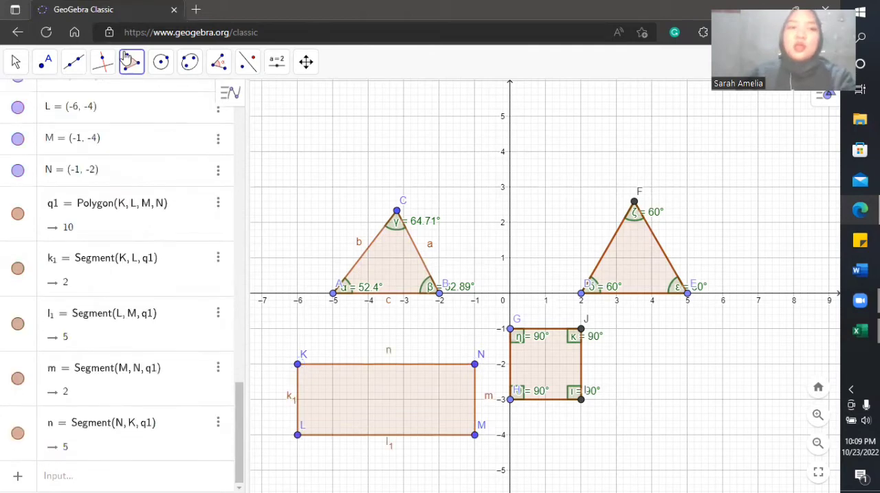
Step: Mark all interior angles of the rectangle with the Angle tool
click(217, 63)
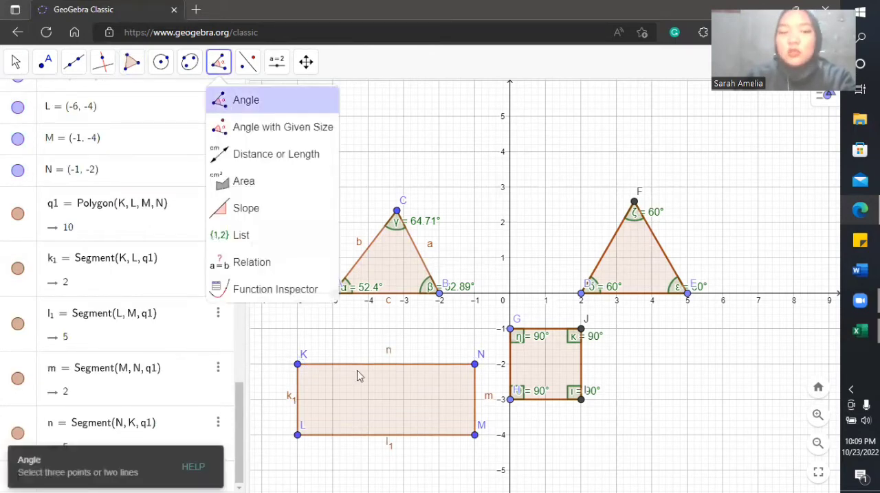
click(378, 405)
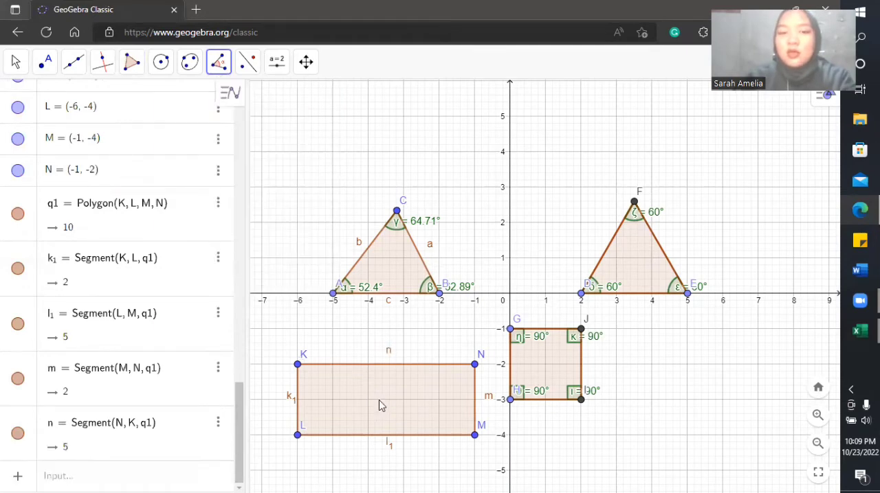
click(379, 405)
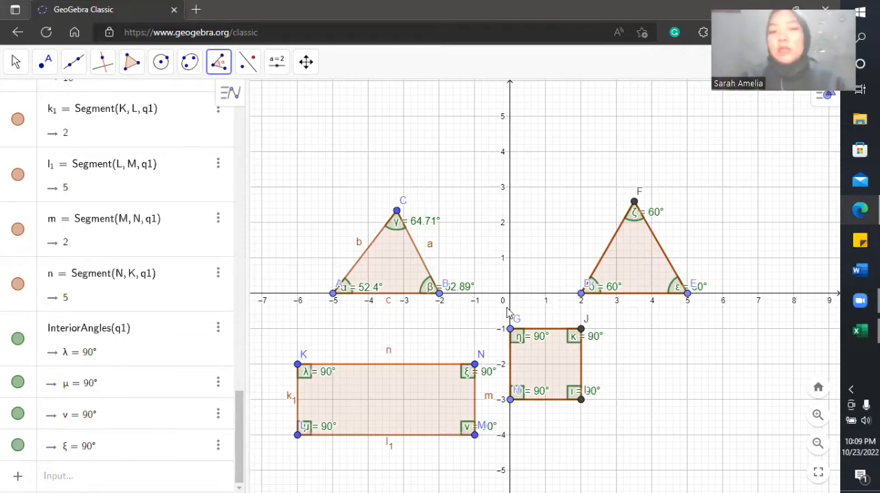
Step: Draw an irregular quadrilateral with the Polygon tool through (4, -2) and about (7.64, -0.91), (6.29, -3.91) and (1.37, -4.61)
click(126, 69)
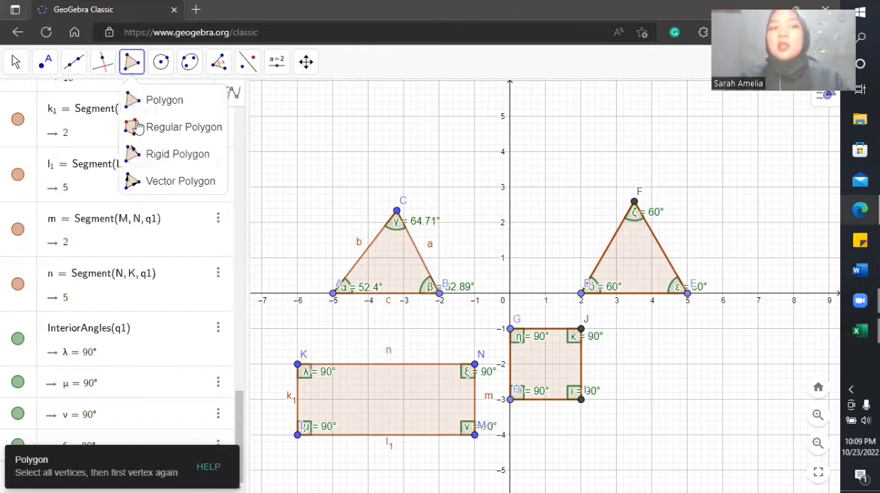
click(139, 128)
click(153, 103)
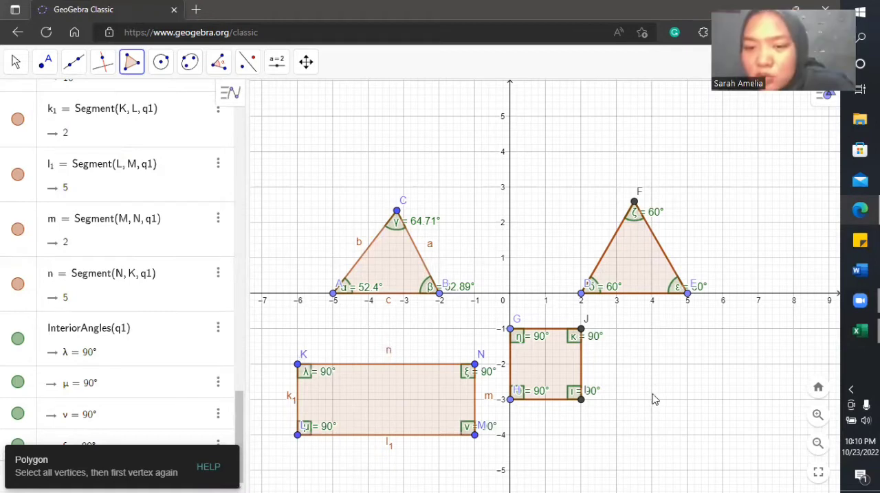
click(652, 364)
click(780, 326)
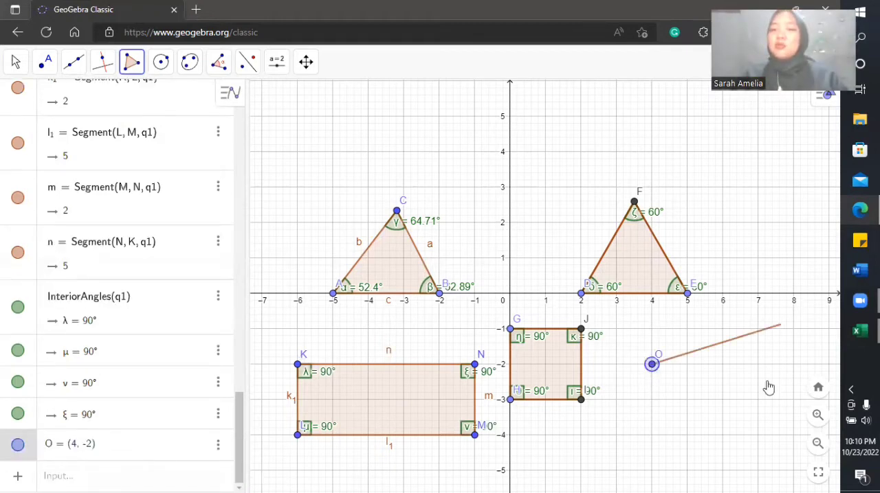
click(733, 432)
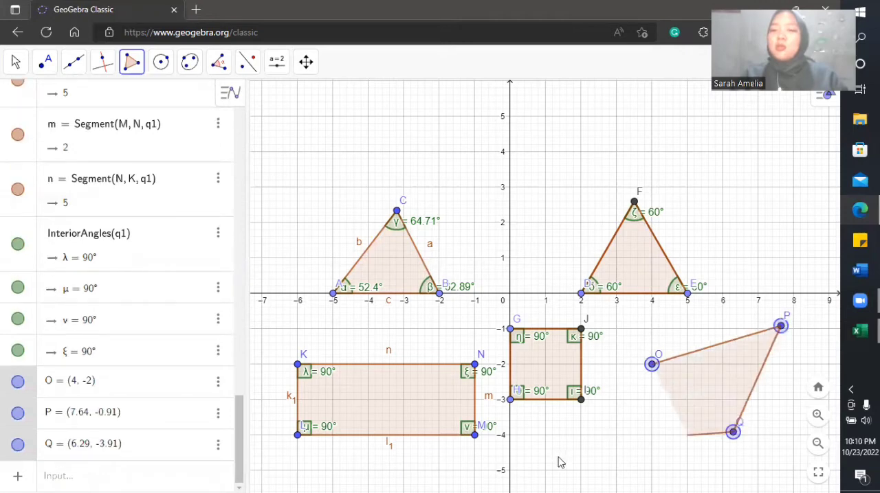
click(558, 456)
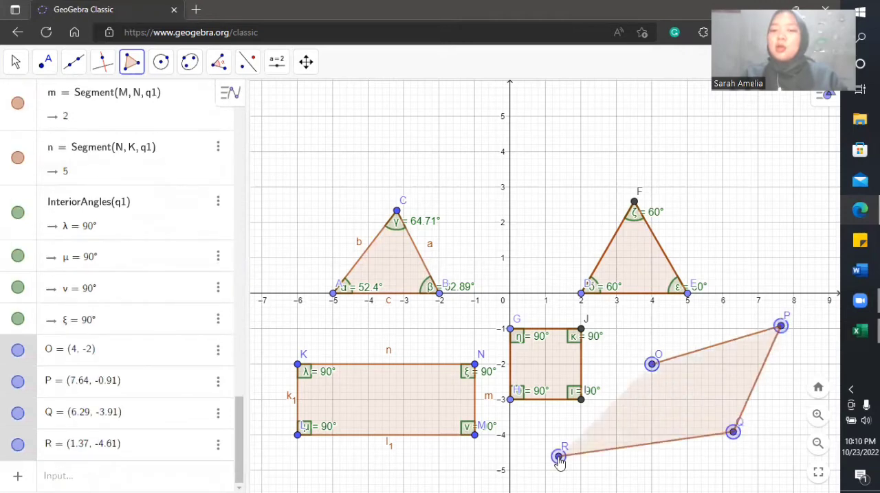
click(652, 371)
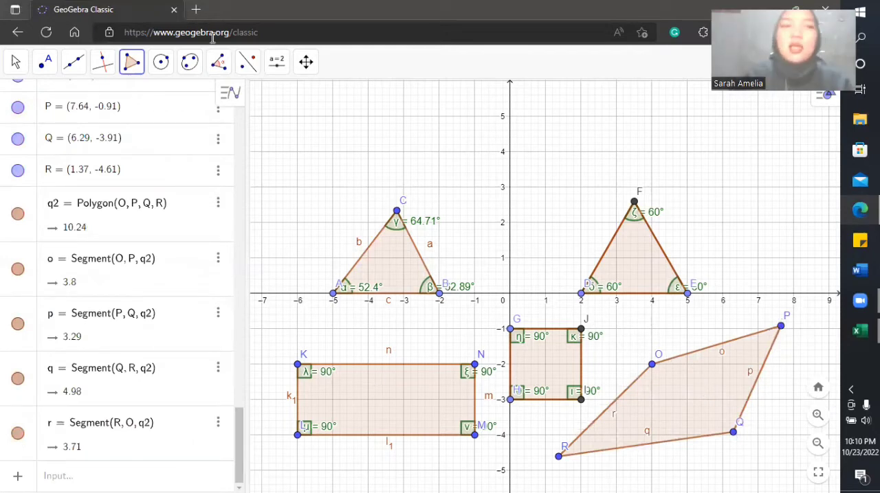
Step: Mark all interior angles of the irregular quadrilateral with the Angle tool
click(219, 63)
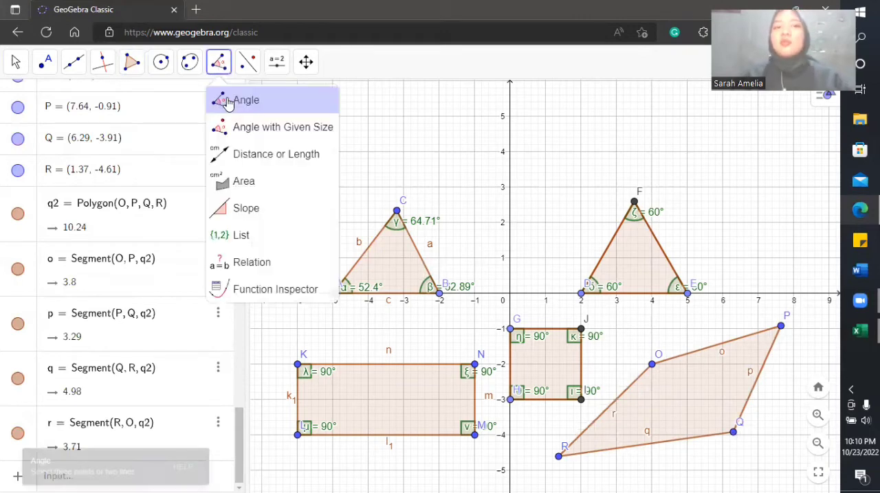
click(230, 100)
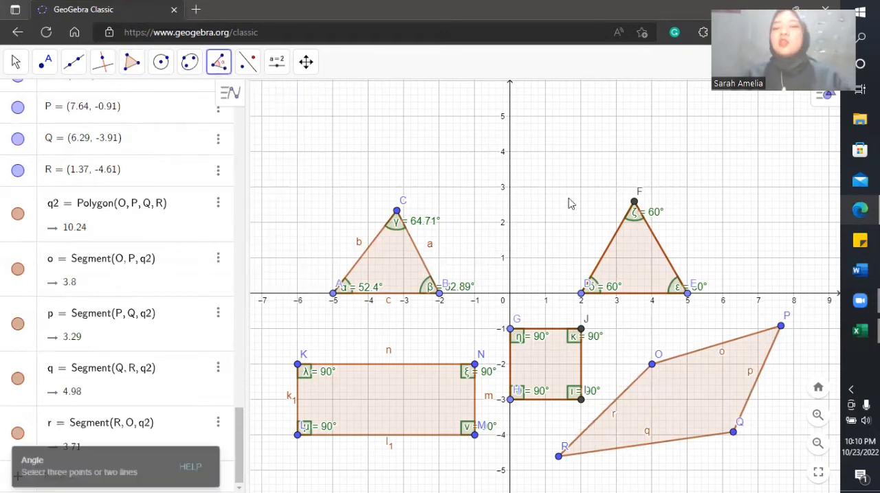
click(685, 407)
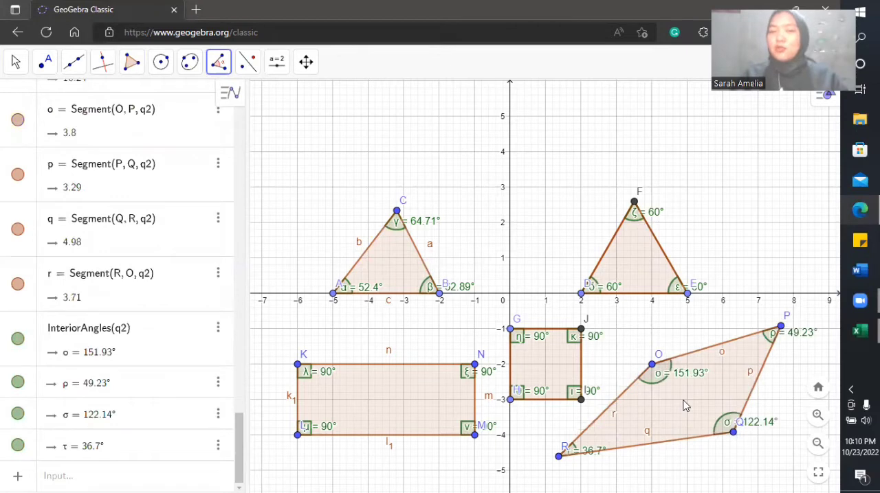
click(18, 64)
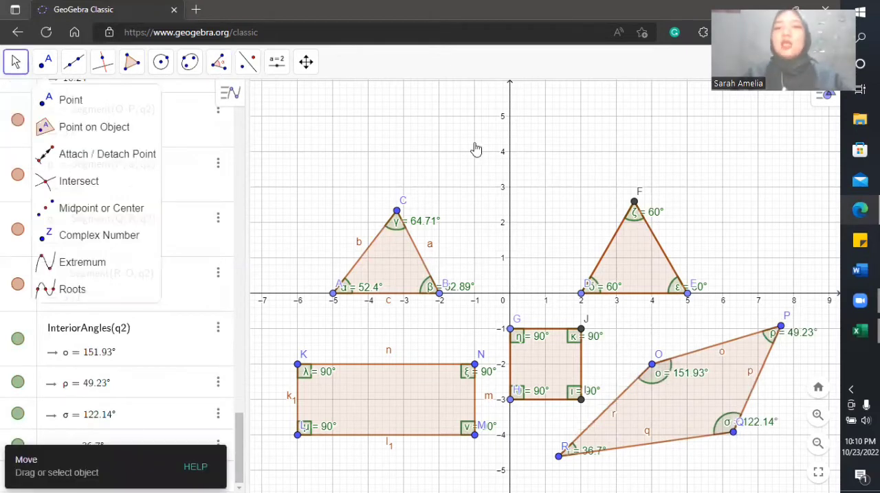
Step: Switch to the Excel workbook and enter the irregular quadrilateral's first two angles, 151.93 in B3 and 49.23 in B4
drag(474, 144, 329, 79)
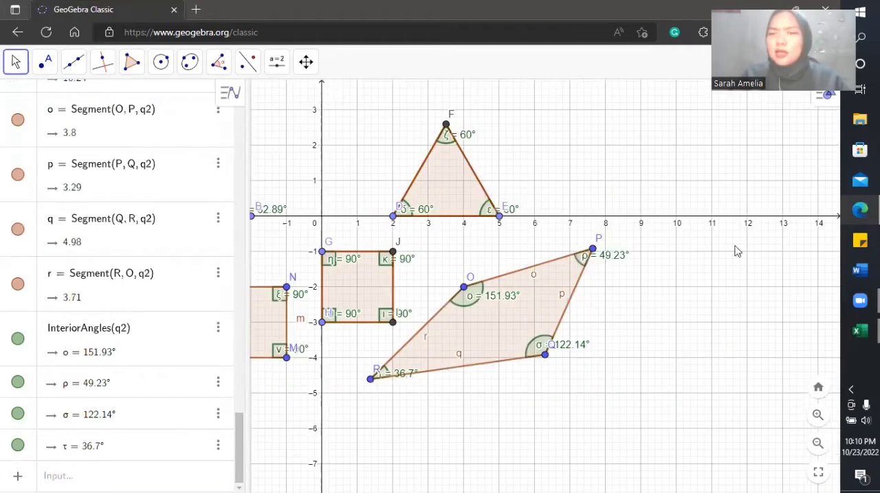
drag(835, 358, 795, 333)
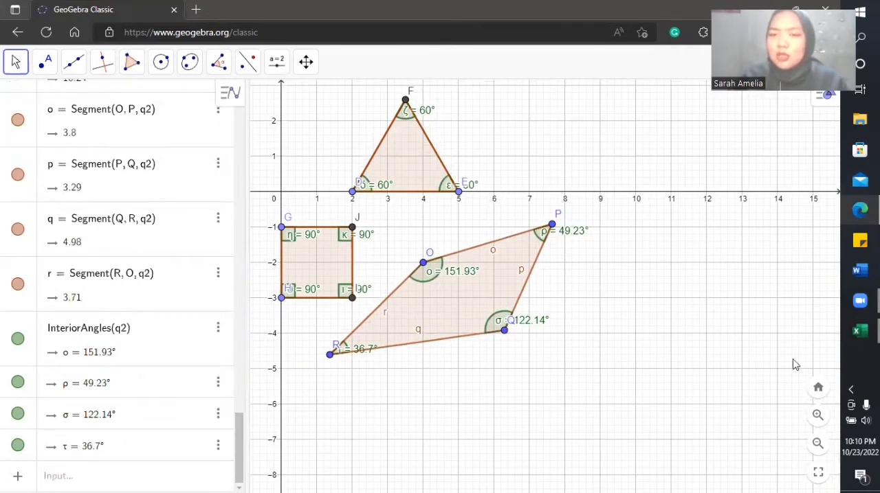
click(860, 332)
click(795, 364)
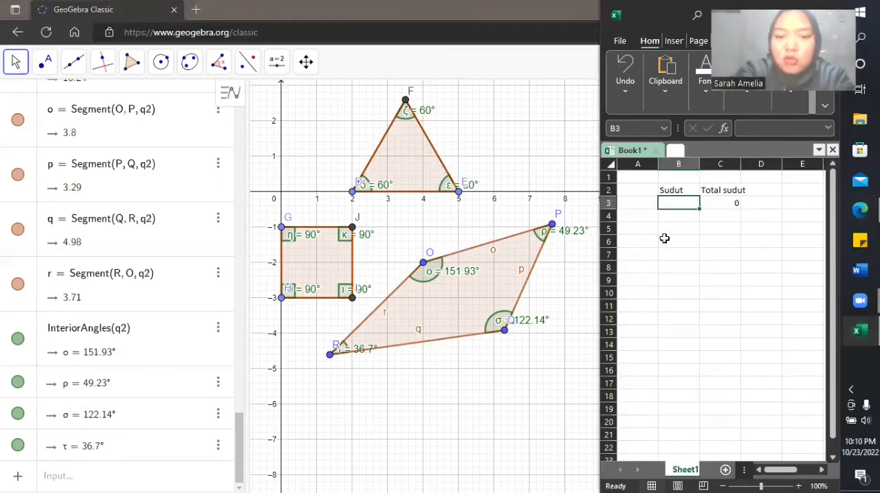
text(151)
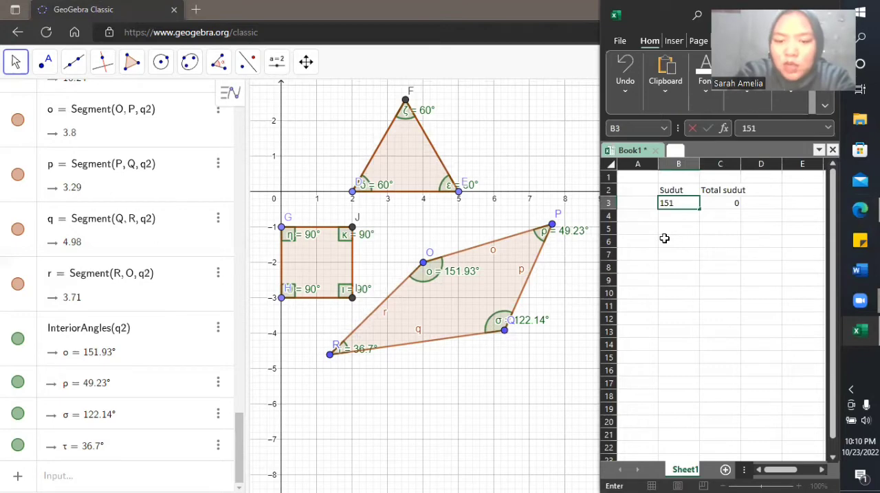
text(.93)
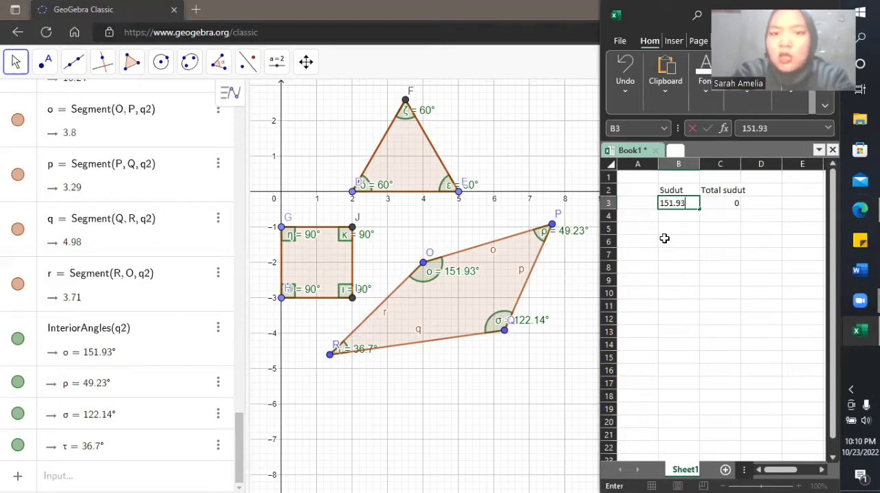
key(Return)
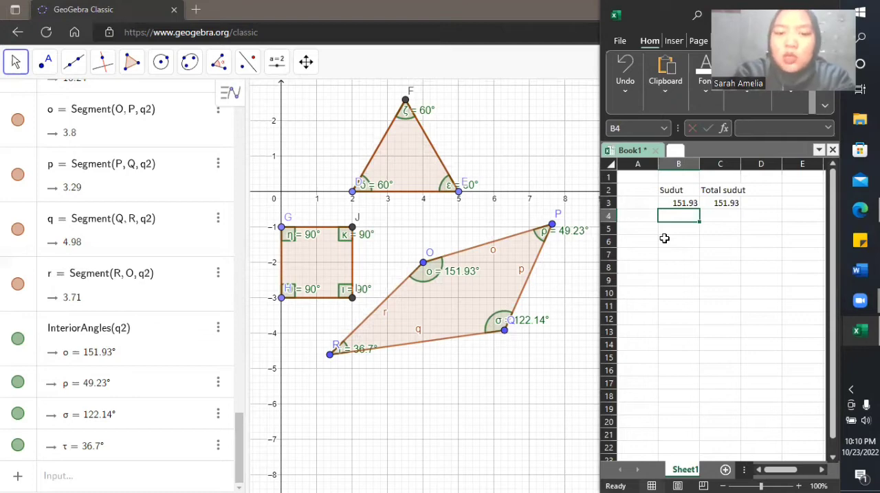
text(49.)
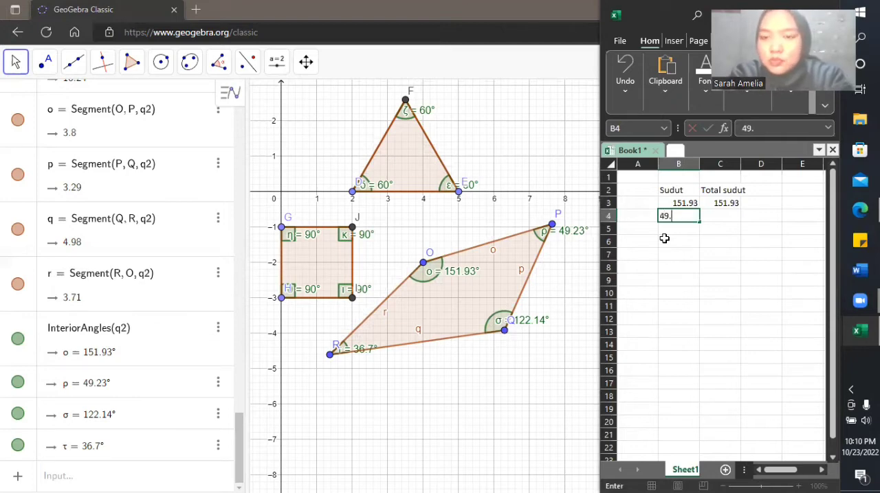
text(23)
key(Return)
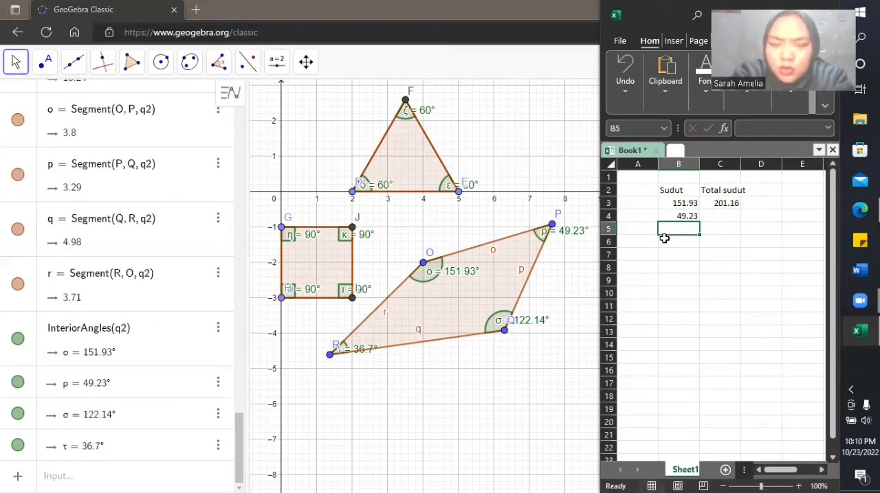
Step: Enter the irregular quadrilateral's remaining angles under Sudut, 122.14 in B5 and 36.7 in B6
text(1)
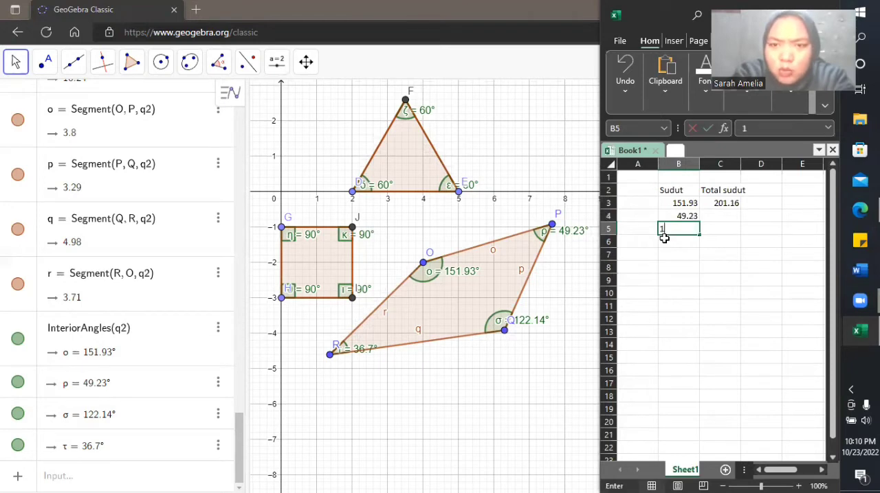
text(22.14)
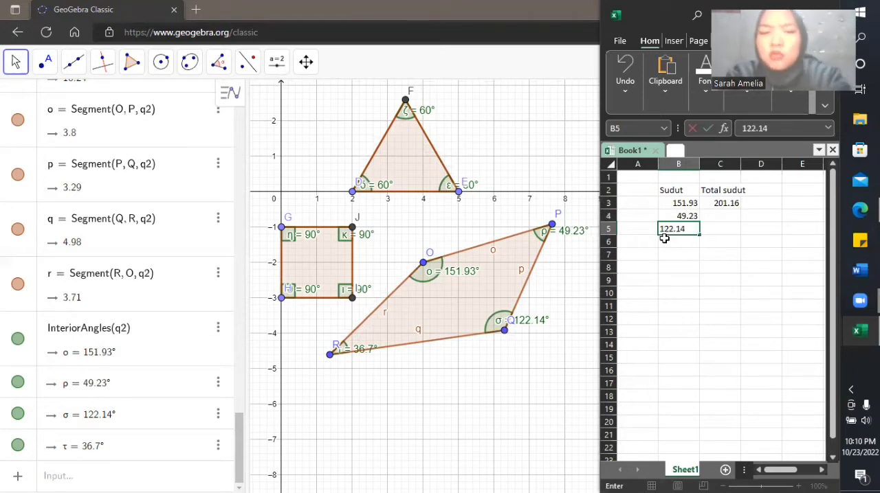
key(Return)
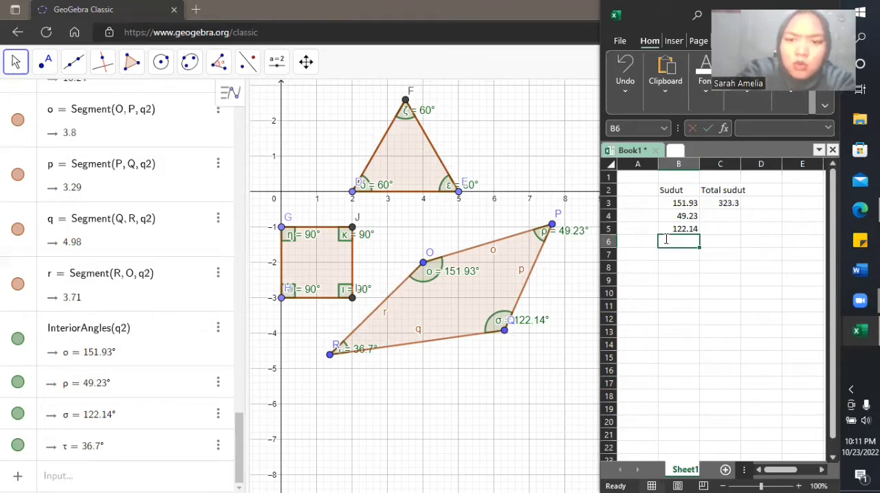
text(36.7)
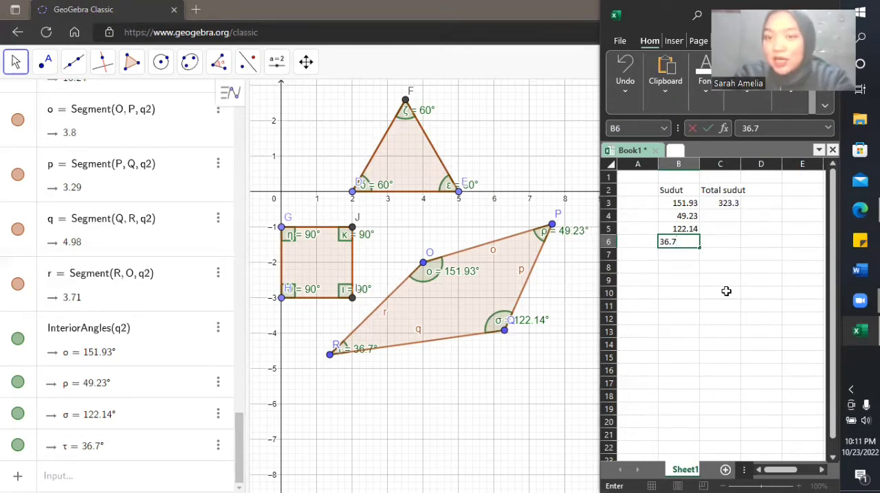
key(Return)
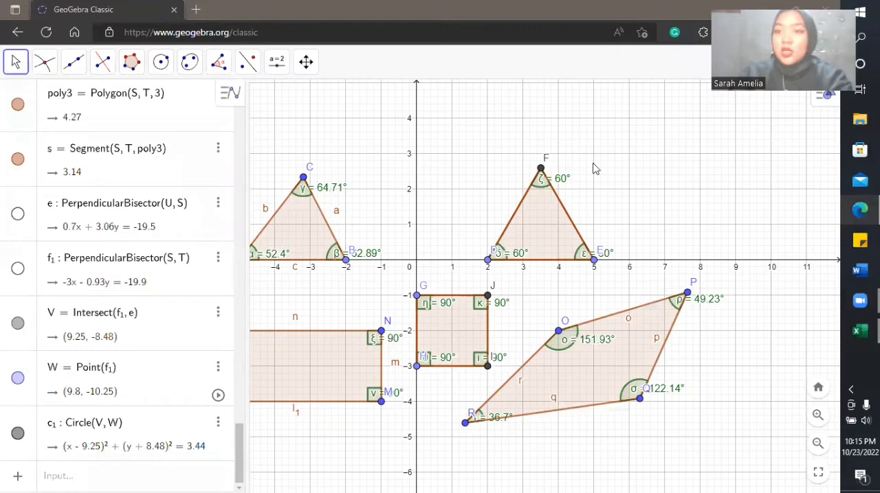
Step: Draw an equilateral triangle with the Regular Polygon tool from (16, -11) to (19, -11) using 3 vertices
drag(593, 164, 626, 198)
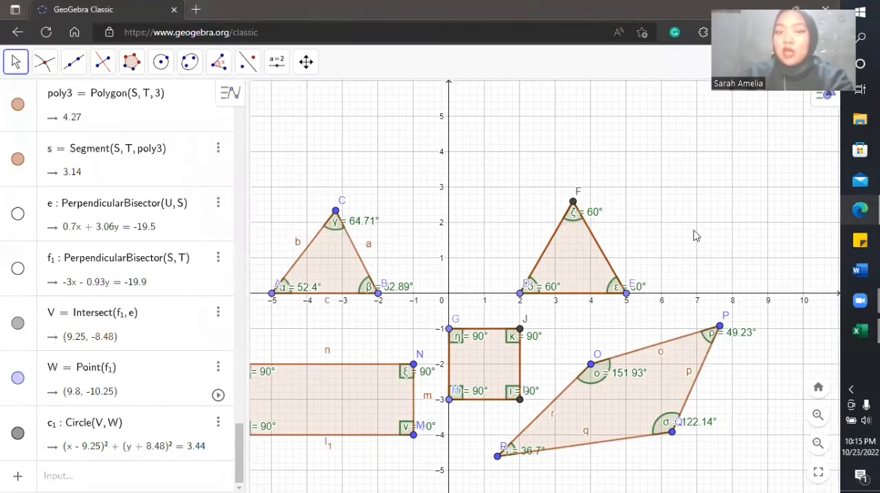
drag(692, 218, 651, 197)
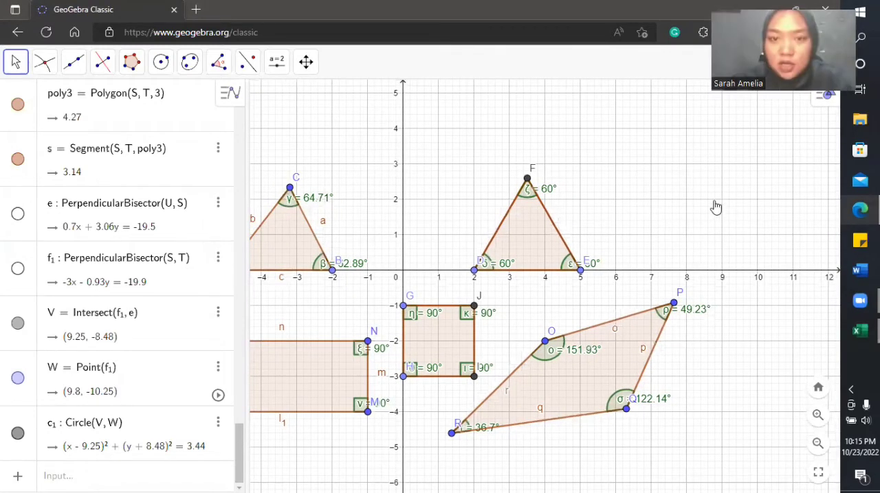
drag(712, 204, 534, 119)
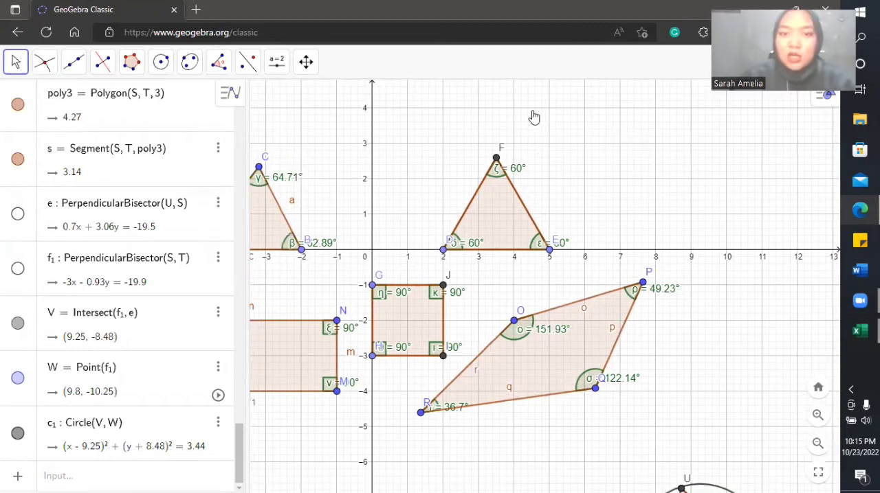
drag(579, 232, 515, 173)
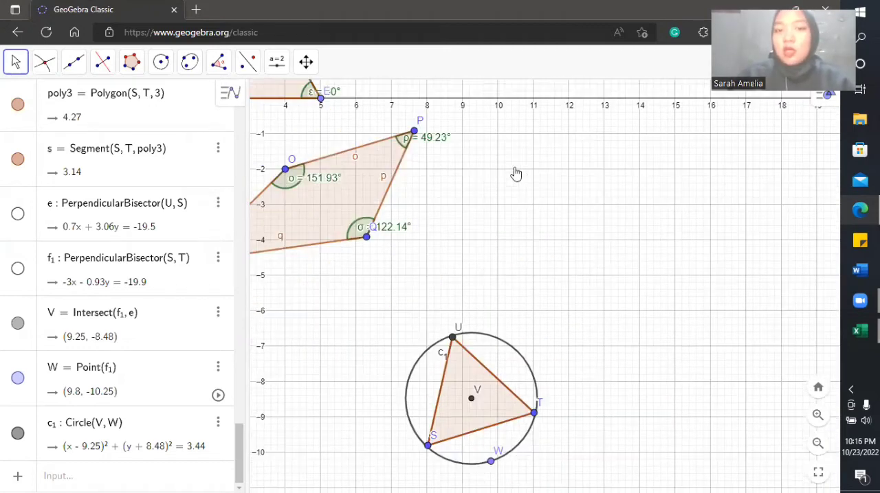
drag(607, 249, 540, 130)
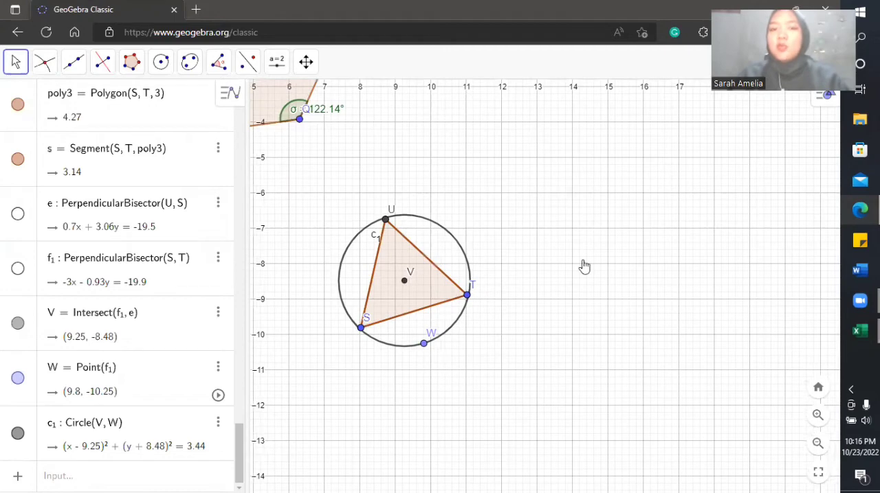
drag(555, 247, 533, 199)
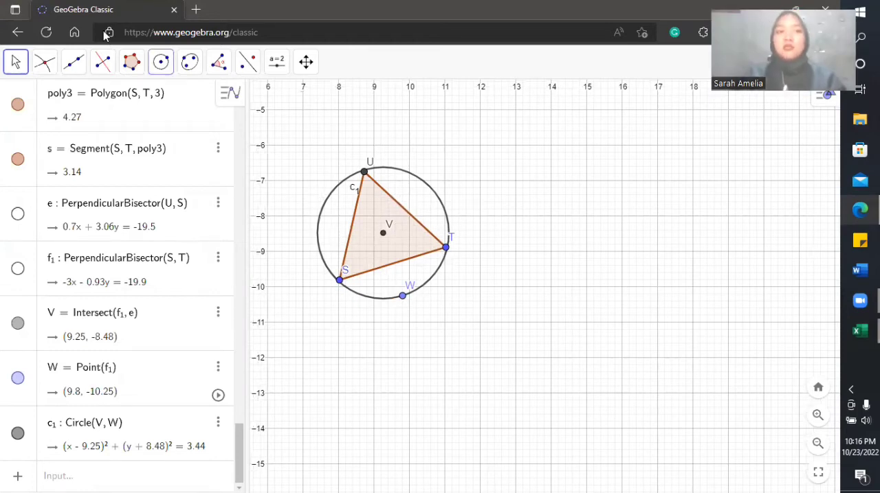
click(129, 66)
click(138, 125)
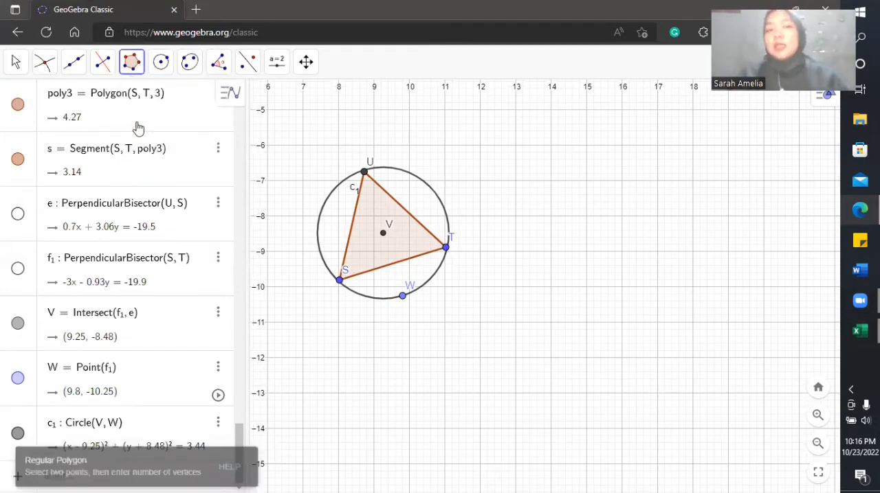
click(622, 322)
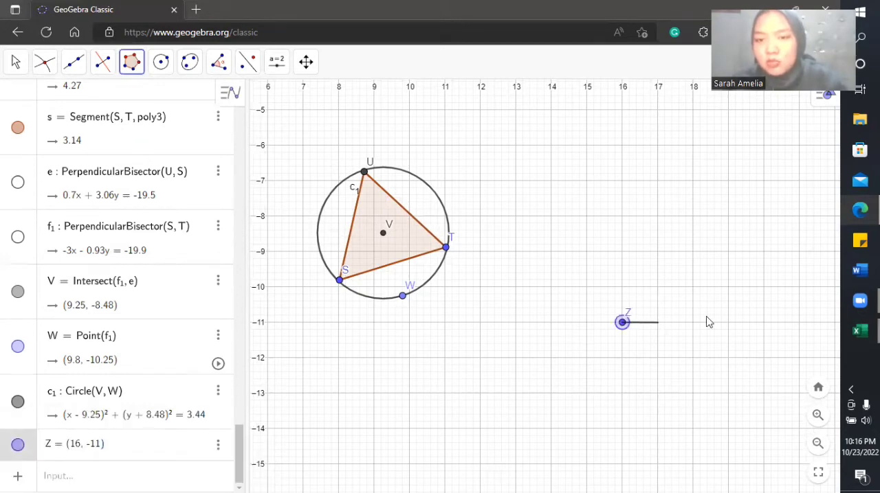
click(729, 322)
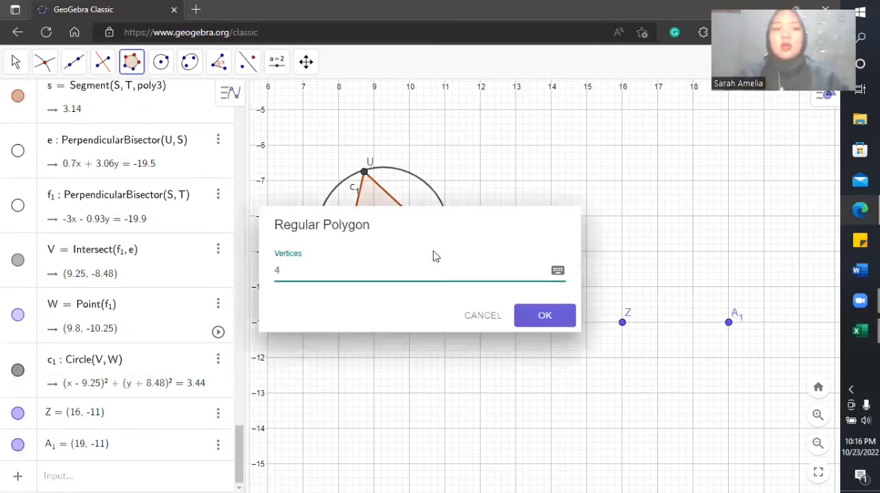
key(BackSpace)
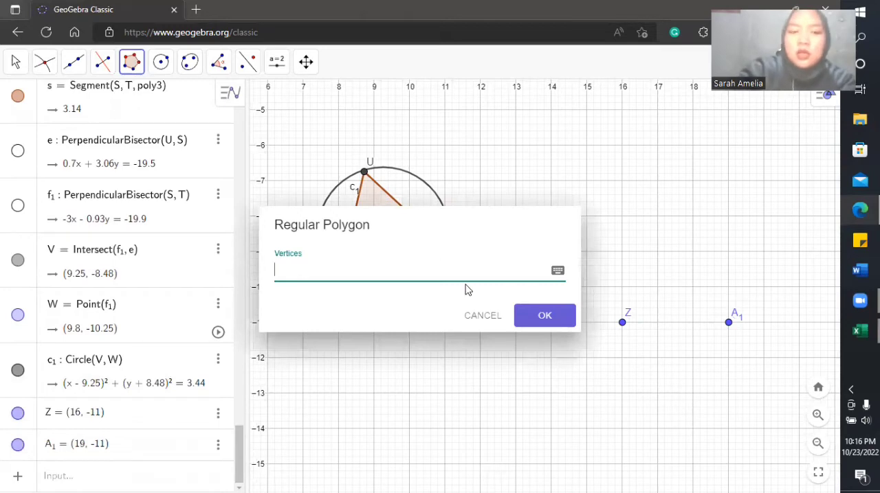
text(3)
key(Return)
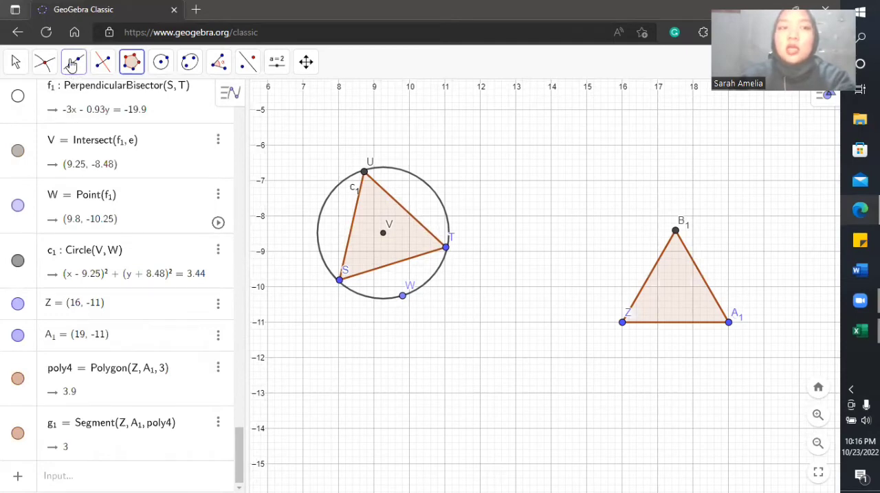
Step: Construct the perpendicular bisectors of the new triangle's sides Z–A1 and Z–B1
click(46, 63)
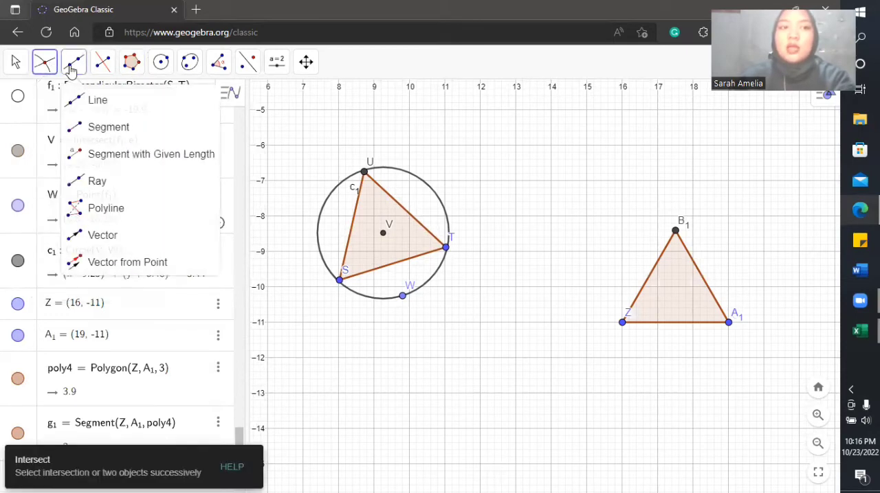
click(72, 68)
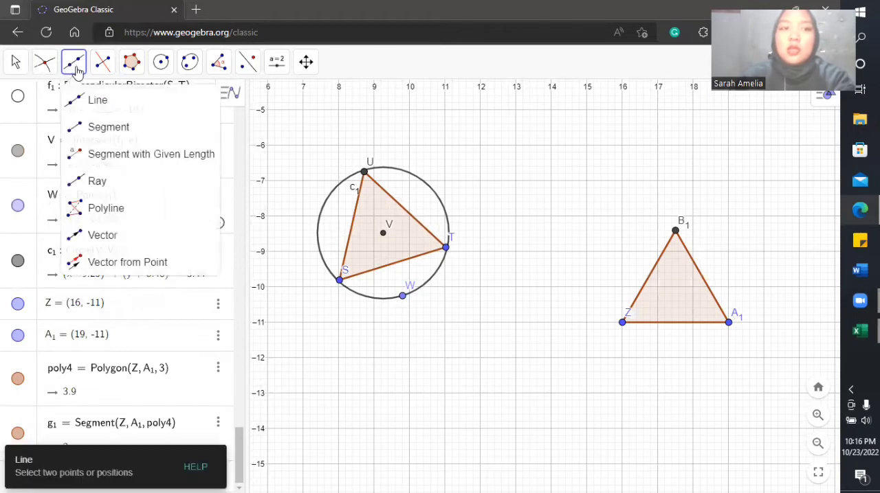
click(98, 72)
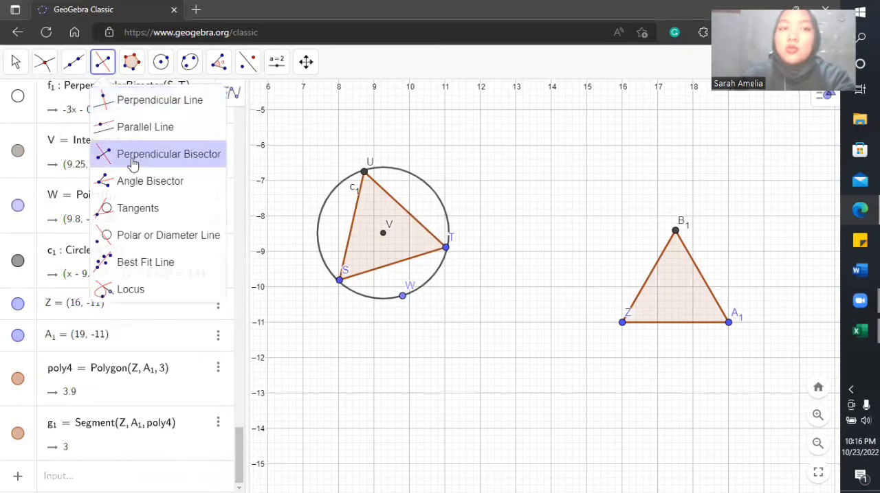
click(133, 163)
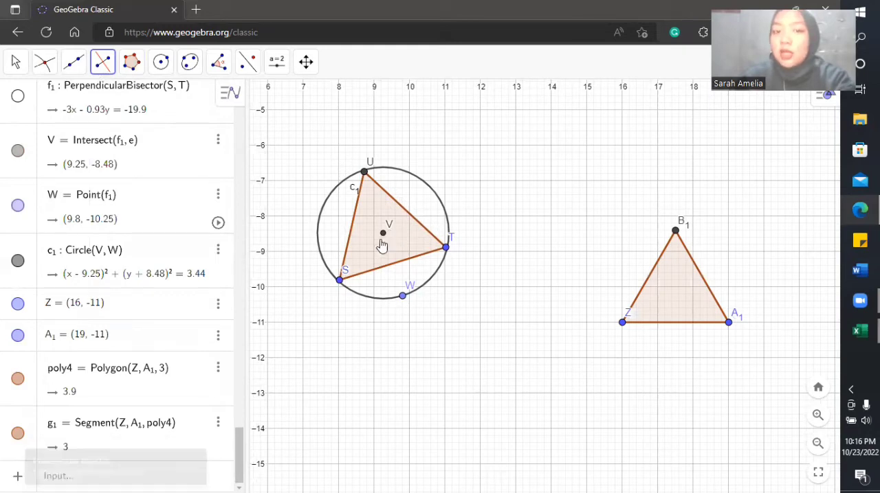
click(621, 323)
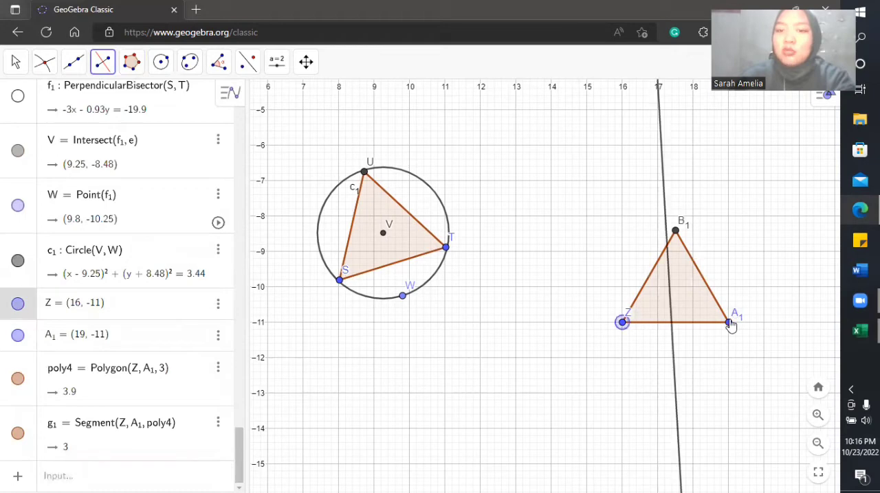
click(728, 323)
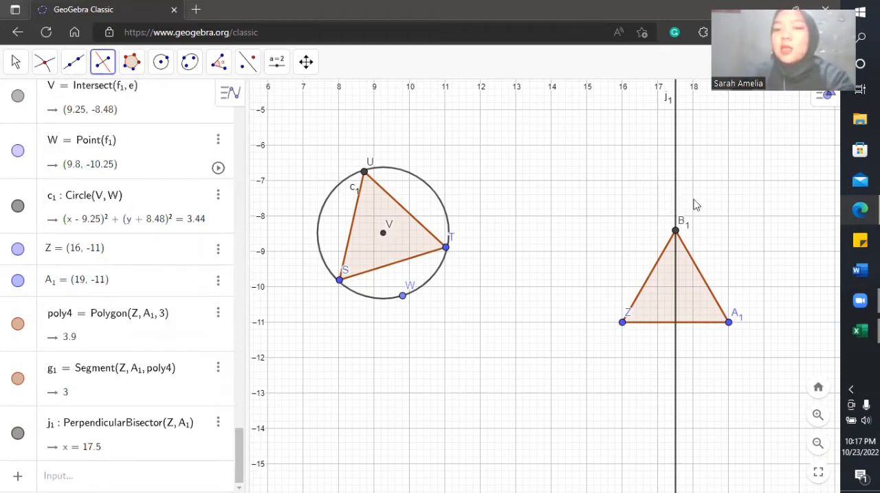
click(622, 324)
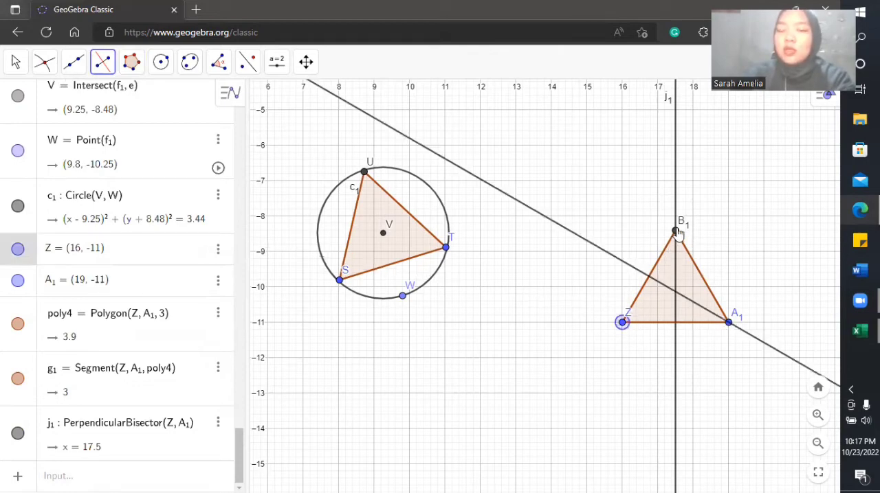
click(677, 232)
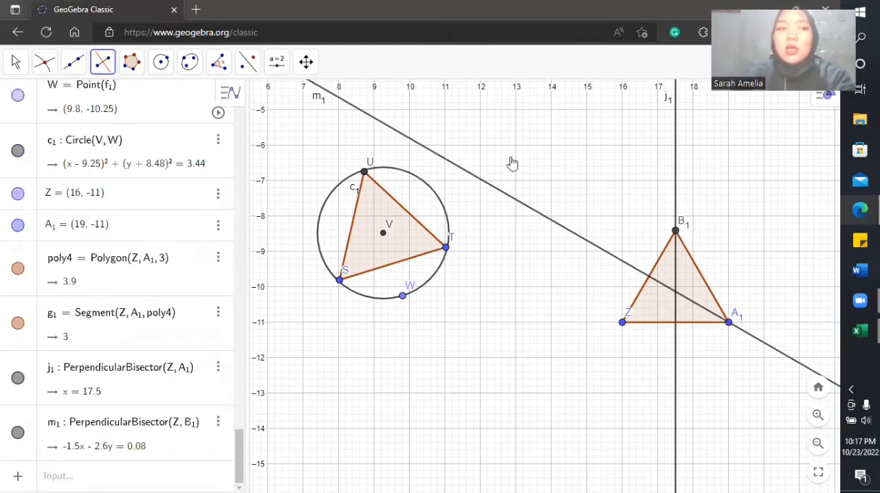
Step: Mark the intersection point of the equilateral triangle's perpendicular bisectors m1 and j1 with the Intersect tool
click(18, 62)
mouse_move(43, 67)
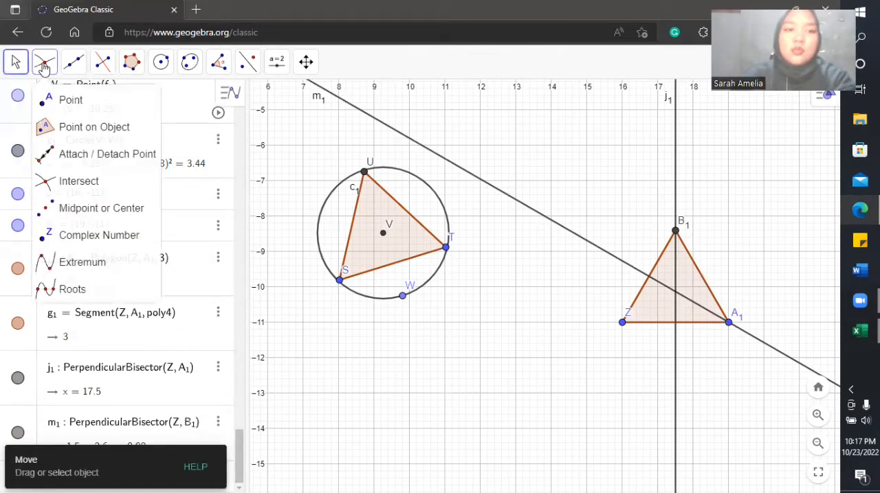
click(64, 181)
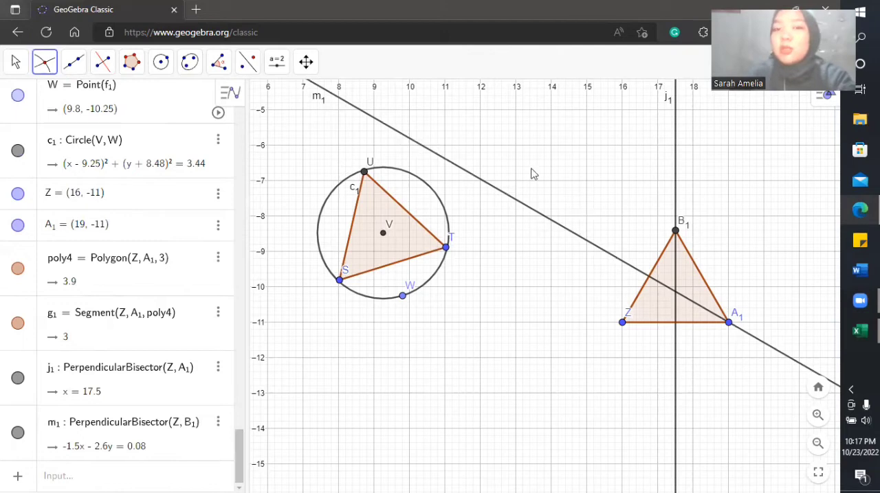
click(595, 246)
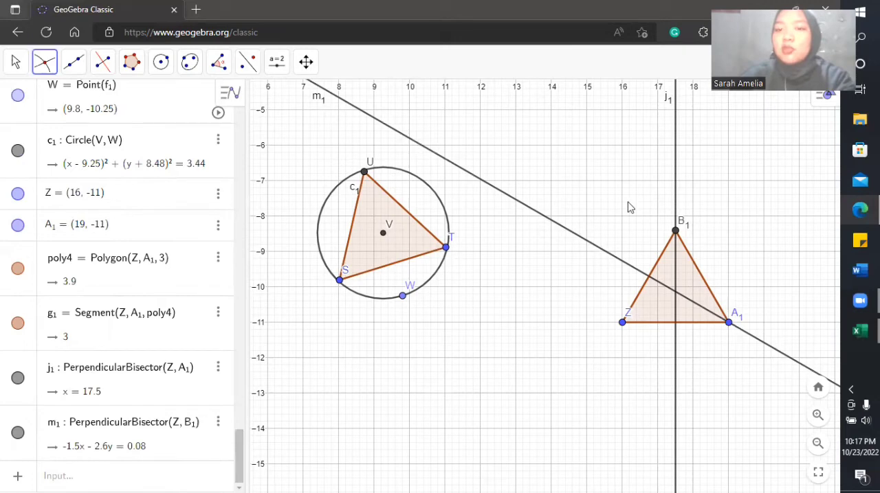
click(675, 191)
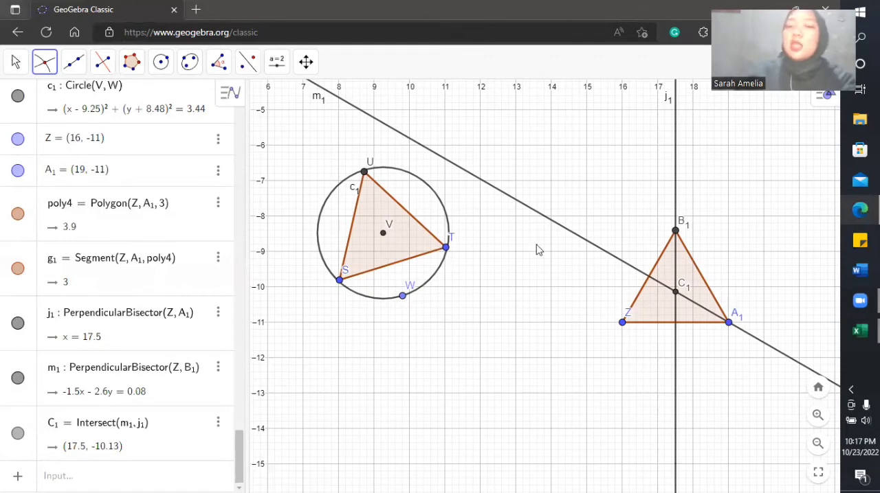
Step: Try a circle centred at C1 through a free point at about (18.03, -11.8), and undo it
scroll(159, 72, up, 1)
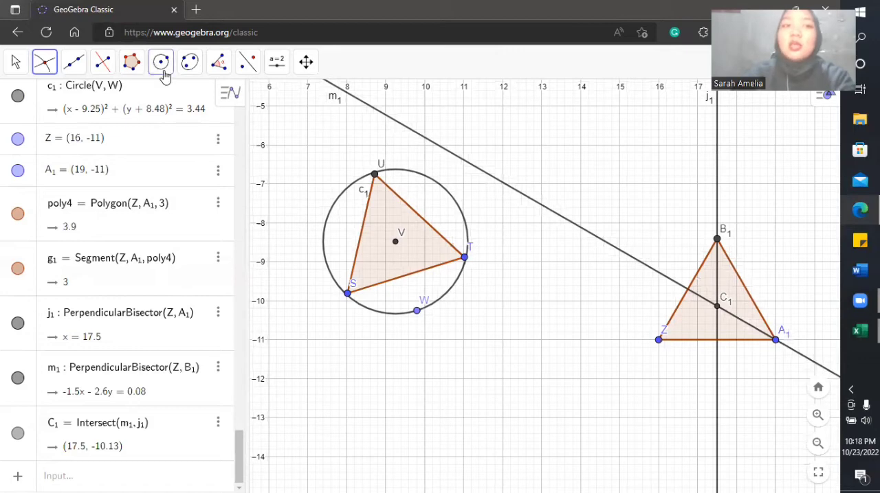
click(162, 74)
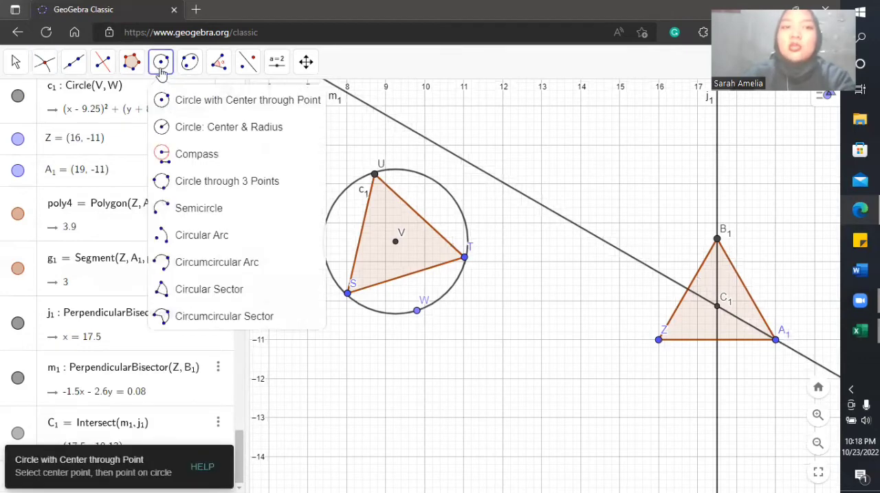
click(170, 106)
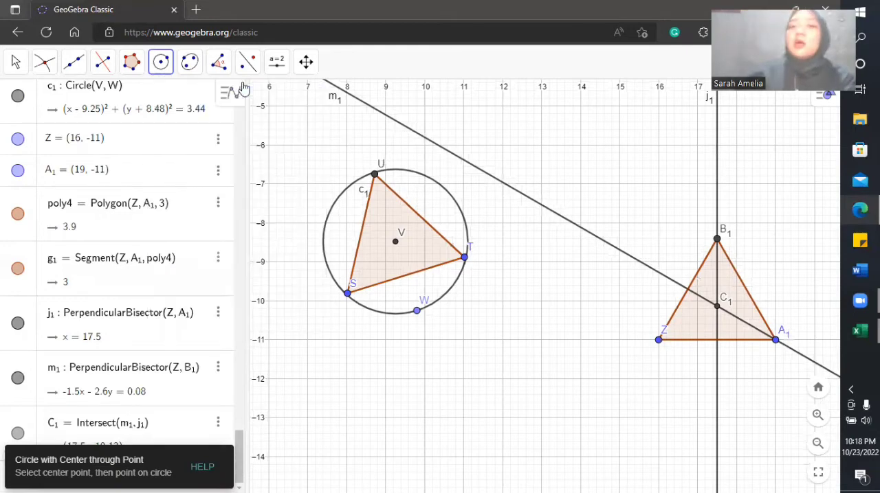
click(717, 308)
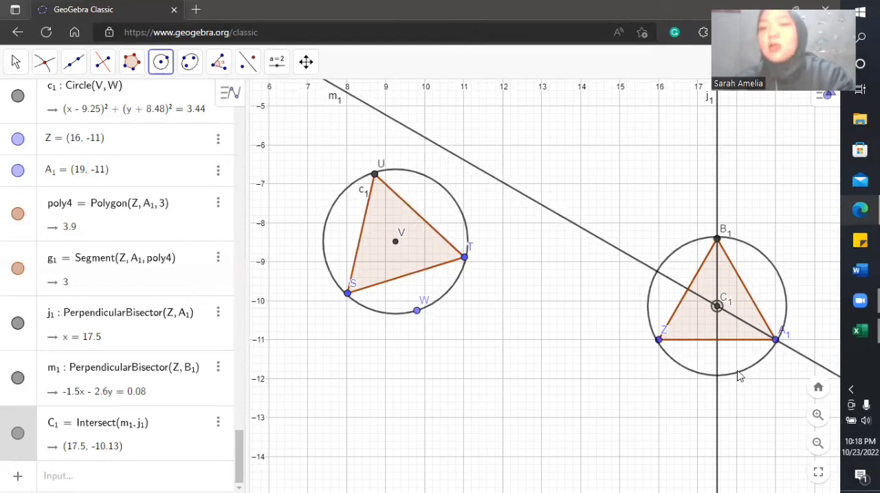
click(738, 372)
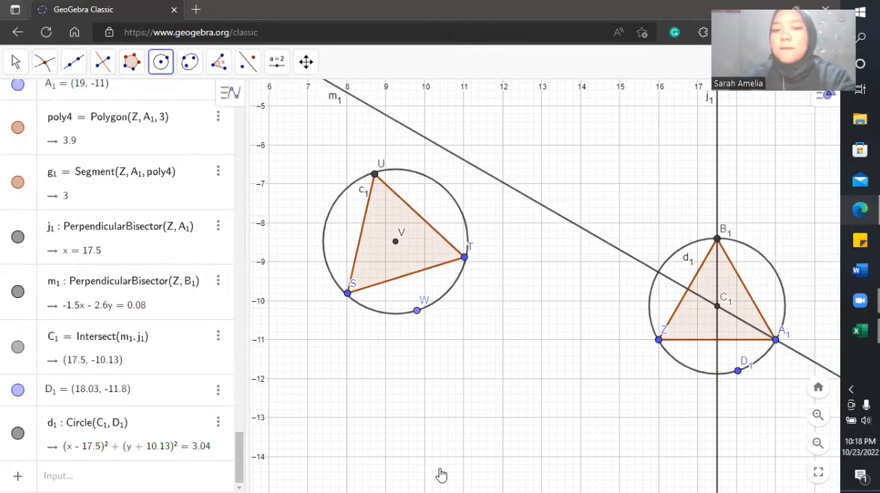
key(ctrl+z)
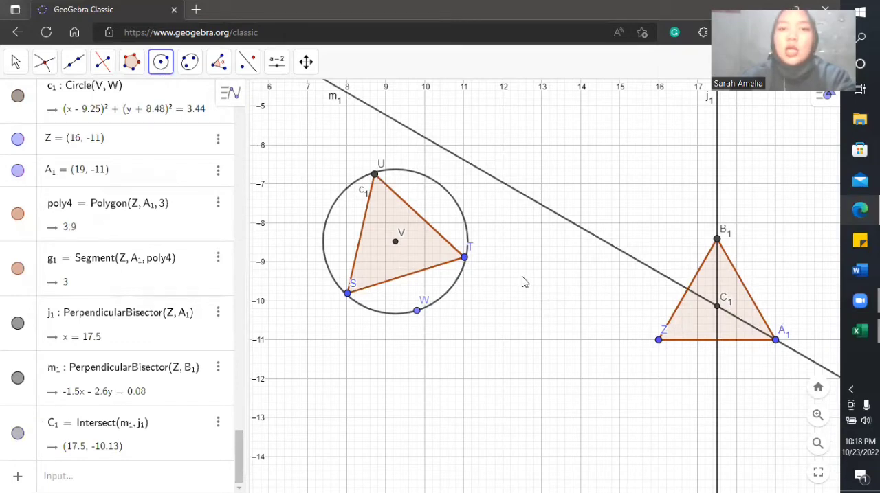
Step: Draw the equilateral triangle's circumscribed circle with Circle with Center through Point, centred at C1 and passing through vertex B1
click(162, 63)
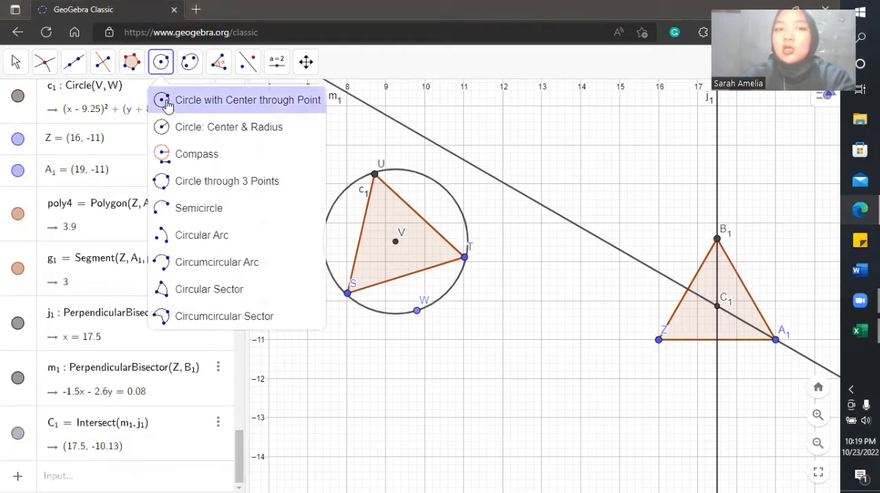
click(167, 103)
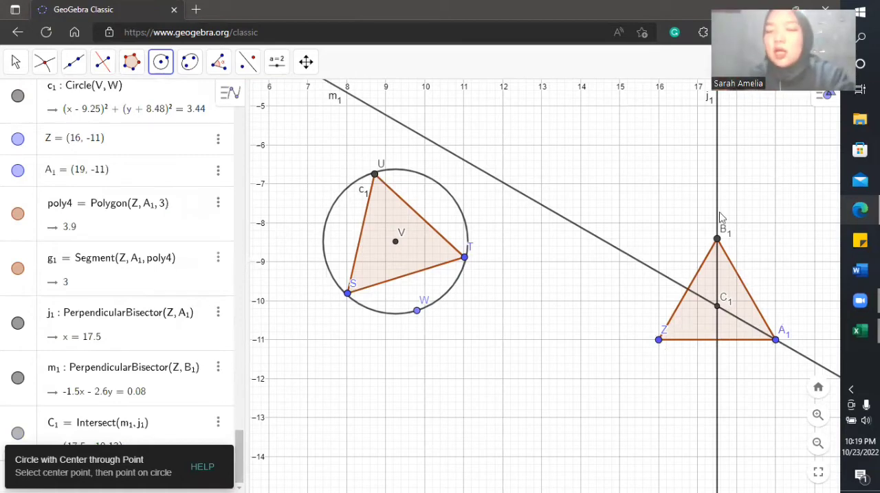
click(718, 310)
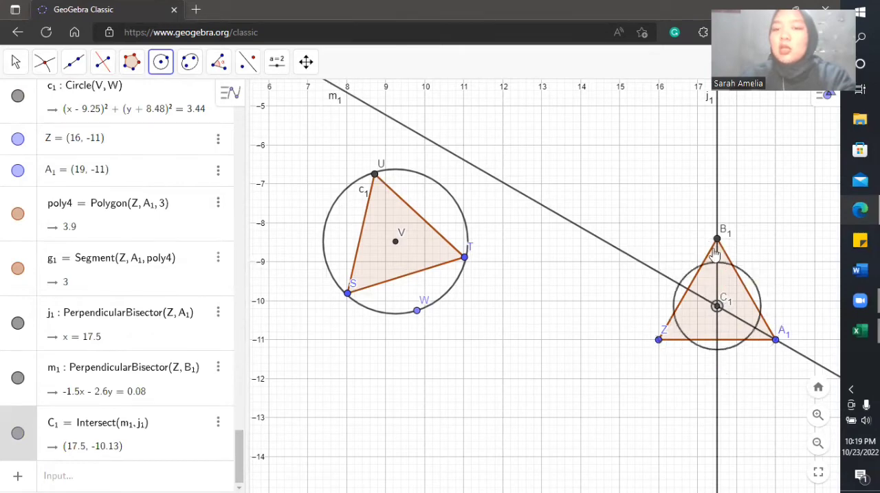
click(775, 339)
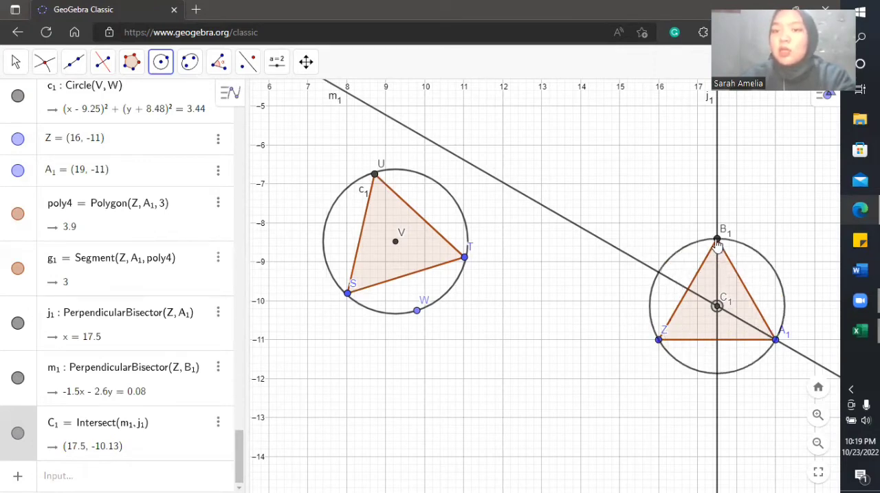
click(717, 240)
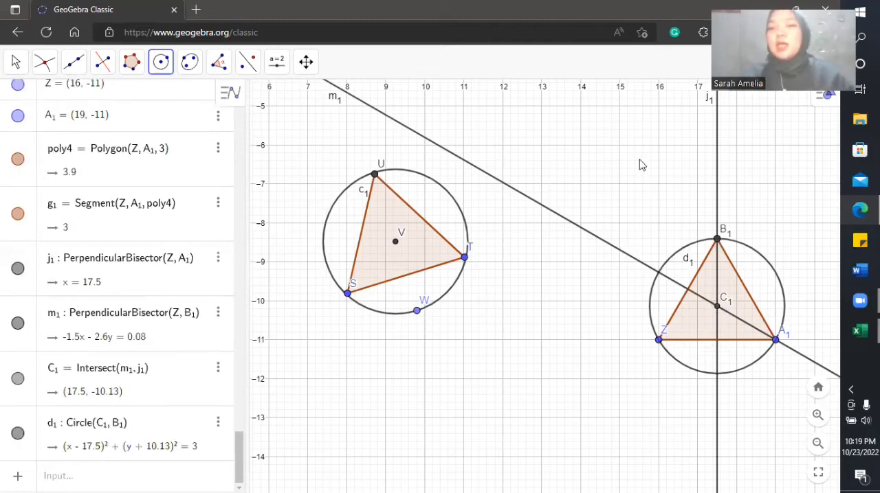
Step: Hide the perpendicular bisectors j1 and m1 of the equilateral triangle
click(14, 66)
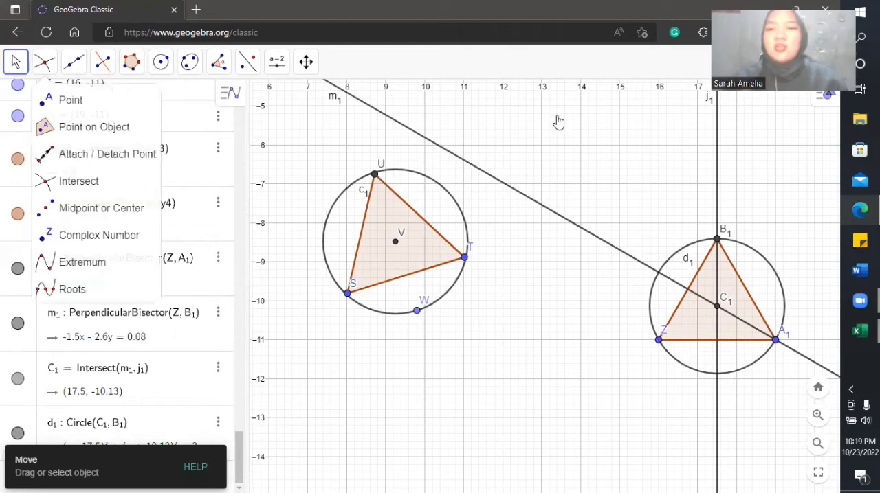
drag(559, 153, 450, 127)
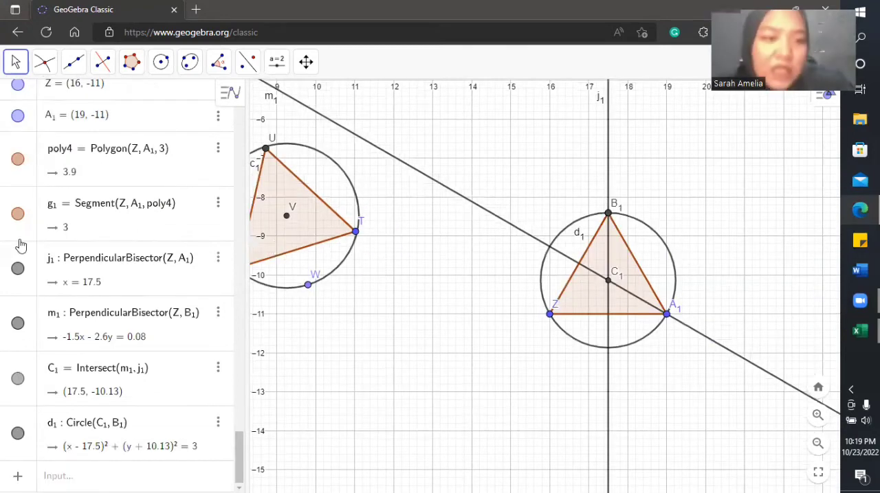
scroll(239, 166, up, 5)
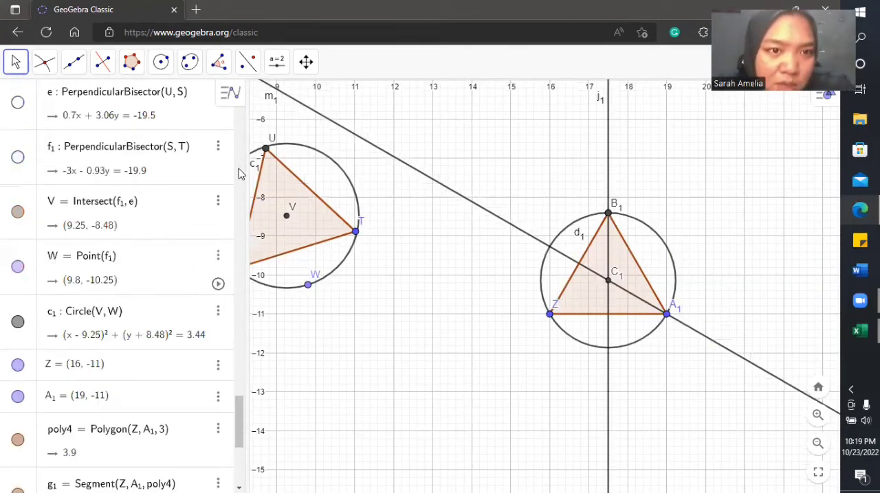
scroll(242, 233, up, 10)
scroll(239, 235, up, 1)
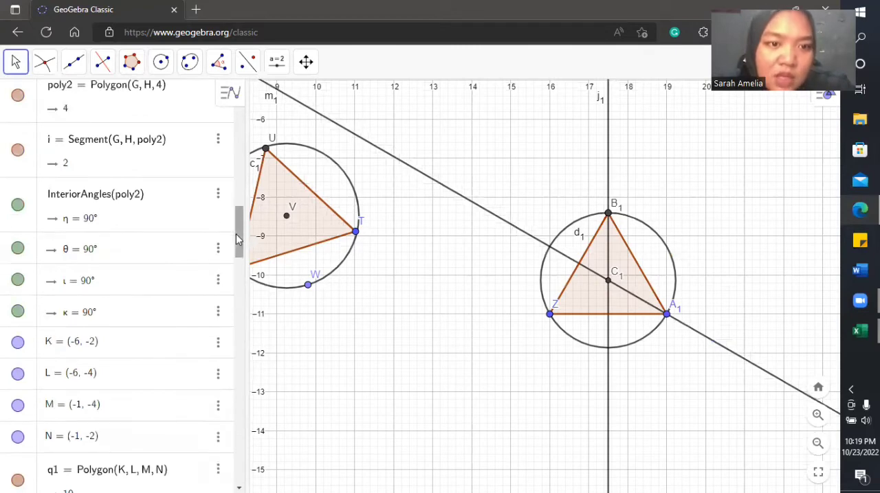
scroll(216, 413, down, 15)
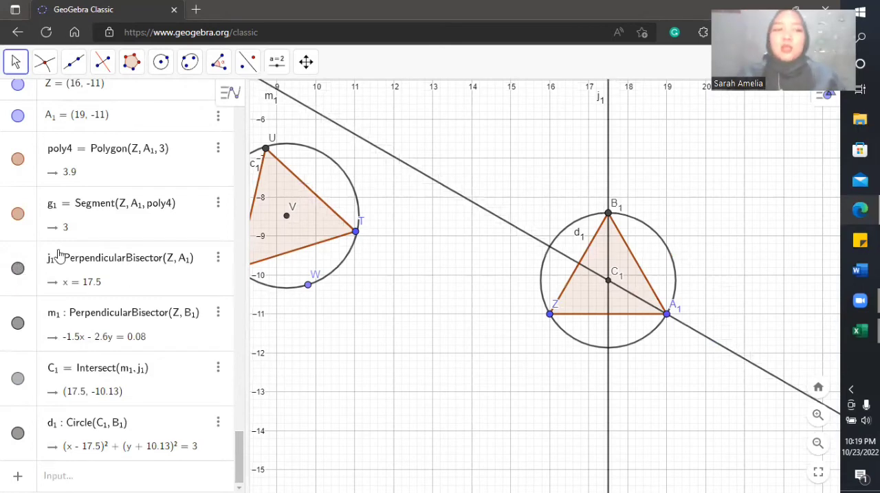
click(18, 268)
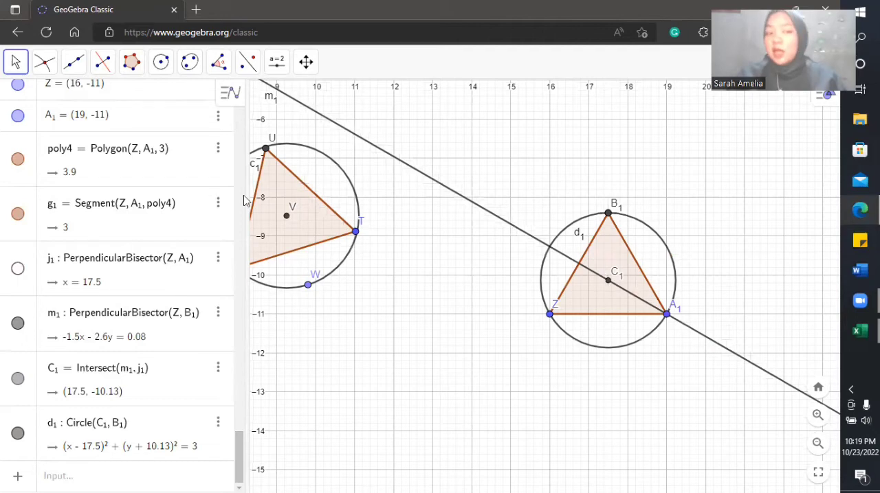
click(17, 324)
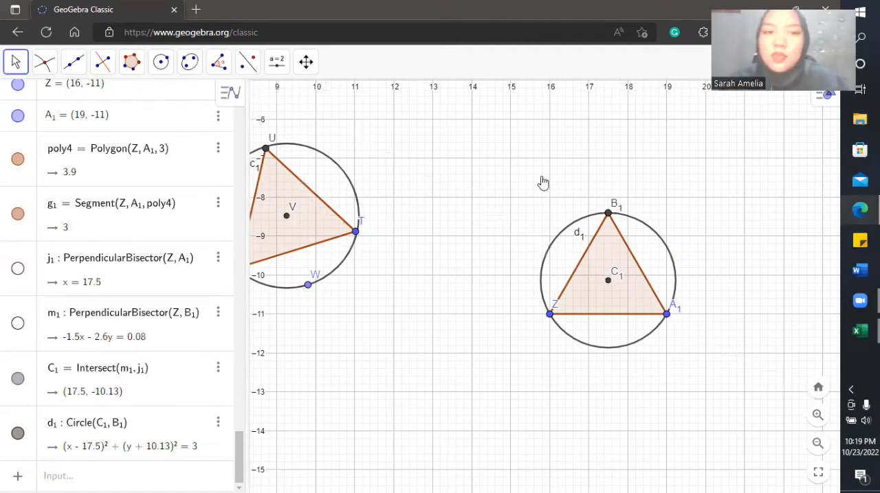
Step: Draw an irregular triangle with the Polygon tool through (9, -14), (12, -14) and about (9.77, -11.99)
drag(544, 180, 591, 186)
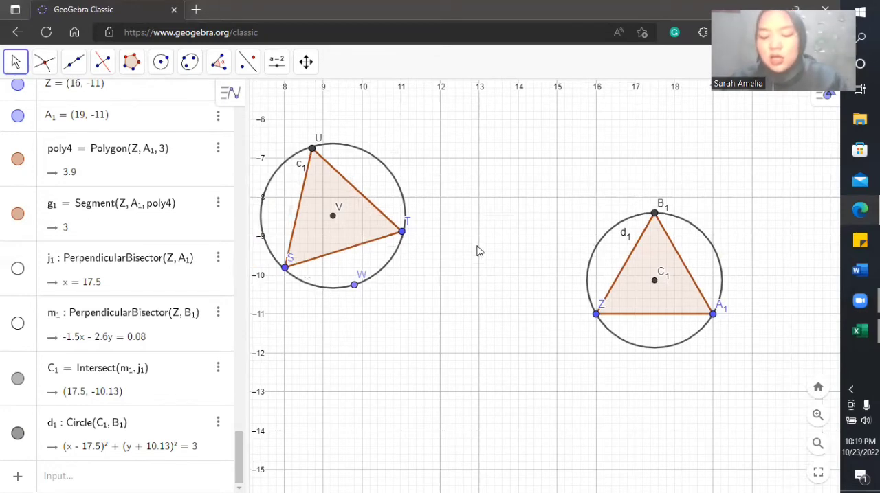
drag(512, 225, 534, 210)
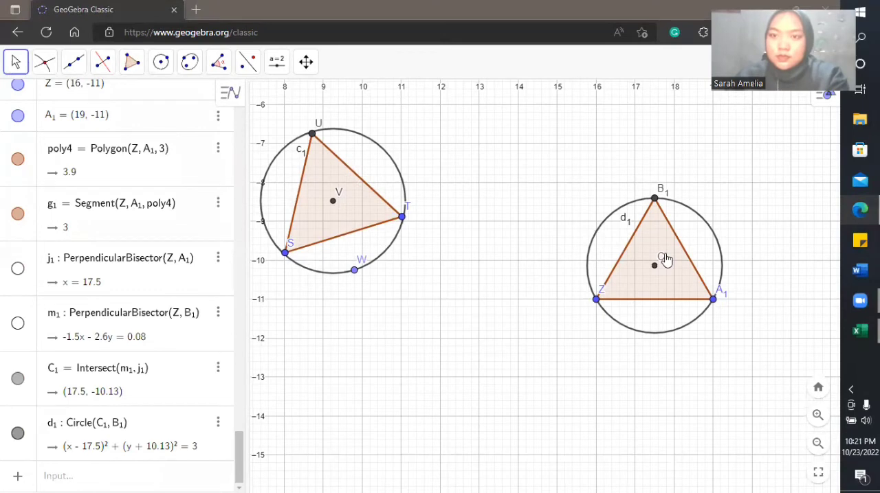
click(134, 65)
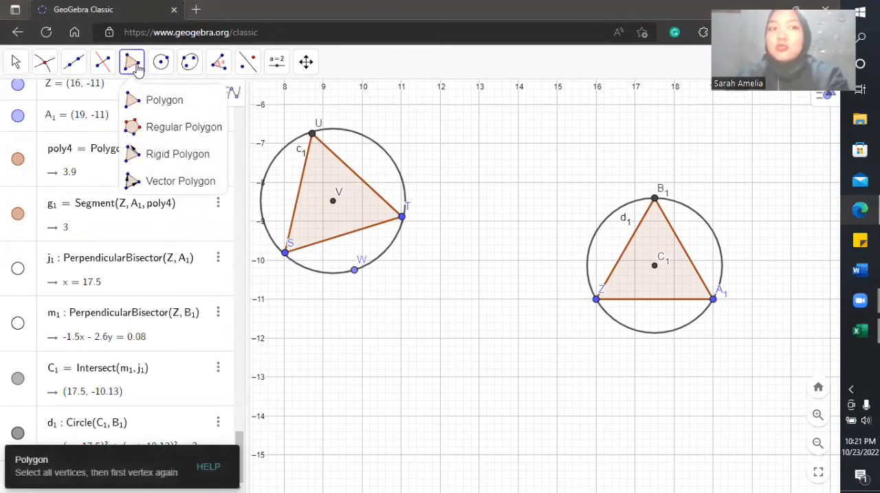
click(135, 99)
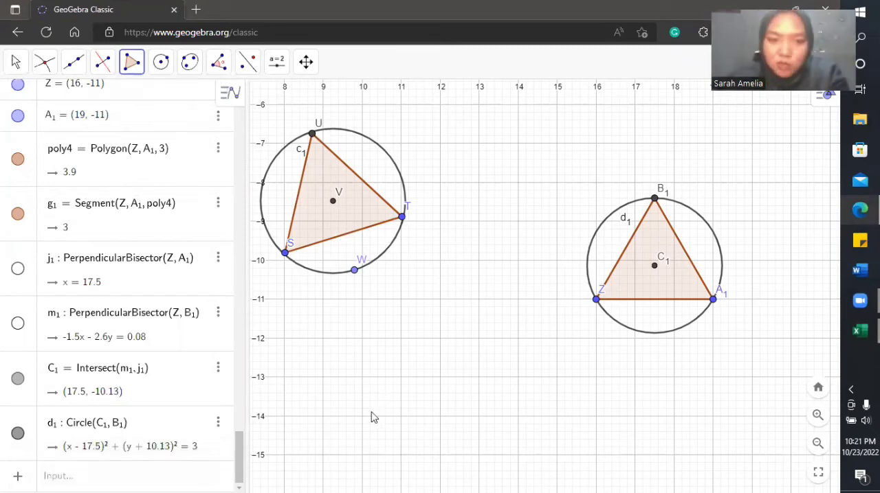
click(130, 67)
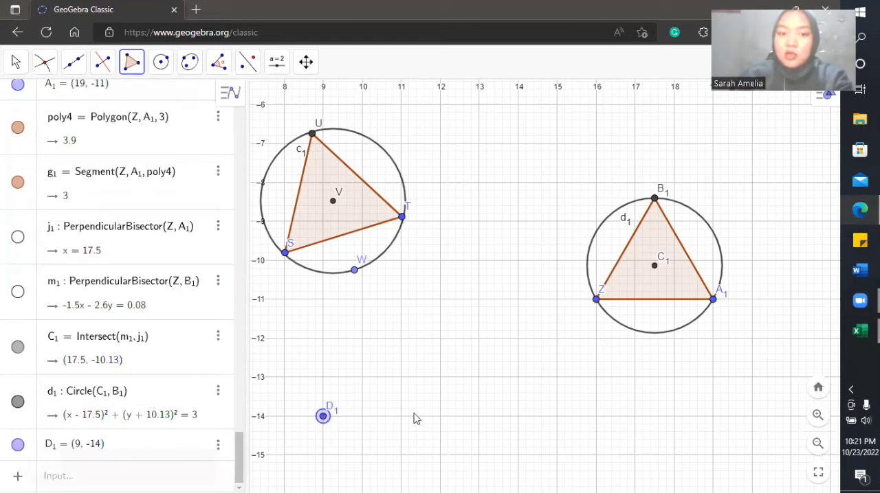
click(352, 341)
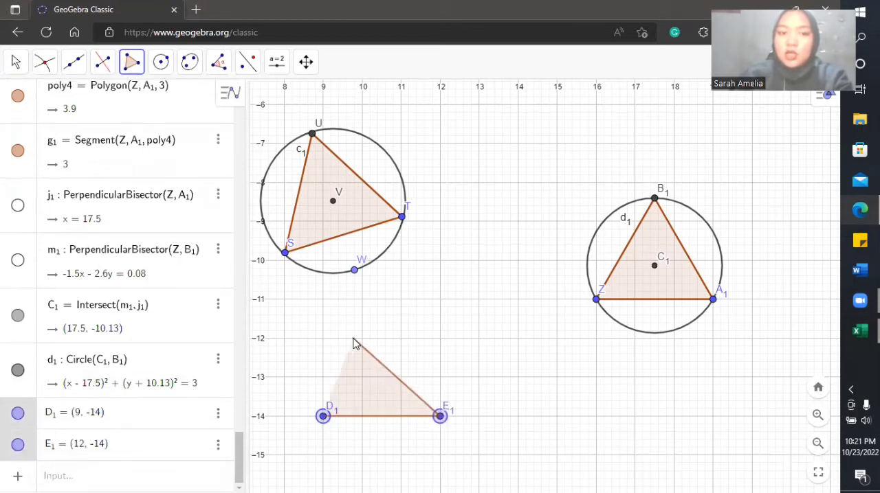
click(324, 417)
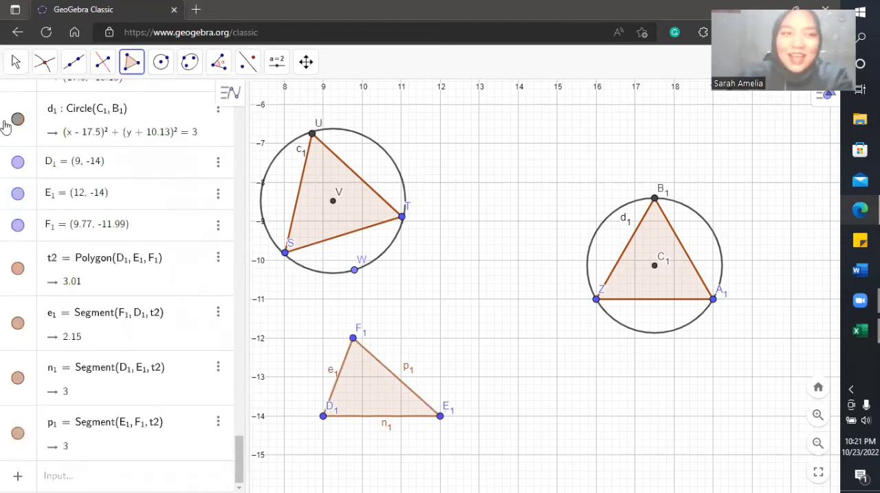
Step: Construct the perpendicular bisectors of the irregular triangle's sides D1–F1 and D1–E1
click(101, 64)
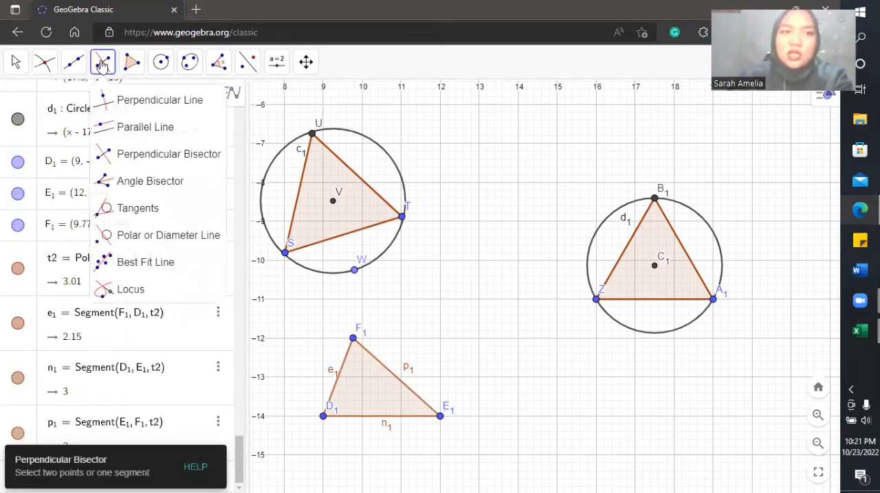
click(131, 165)
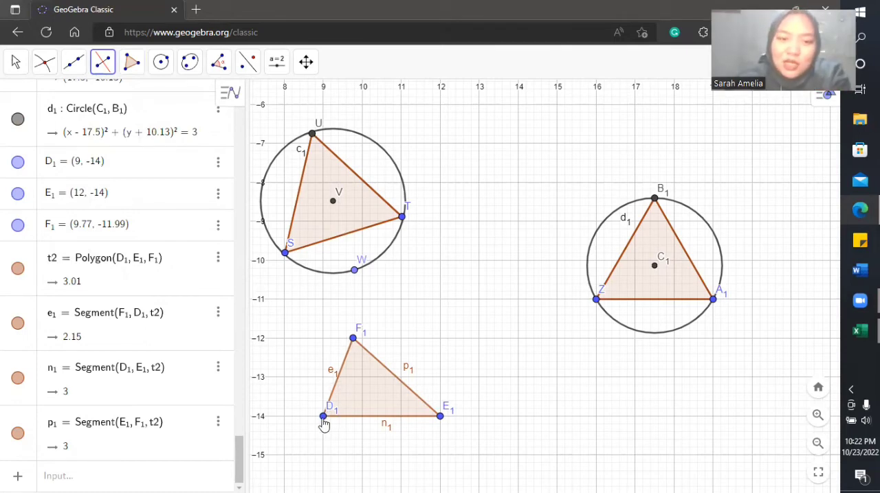
click(322, 417)
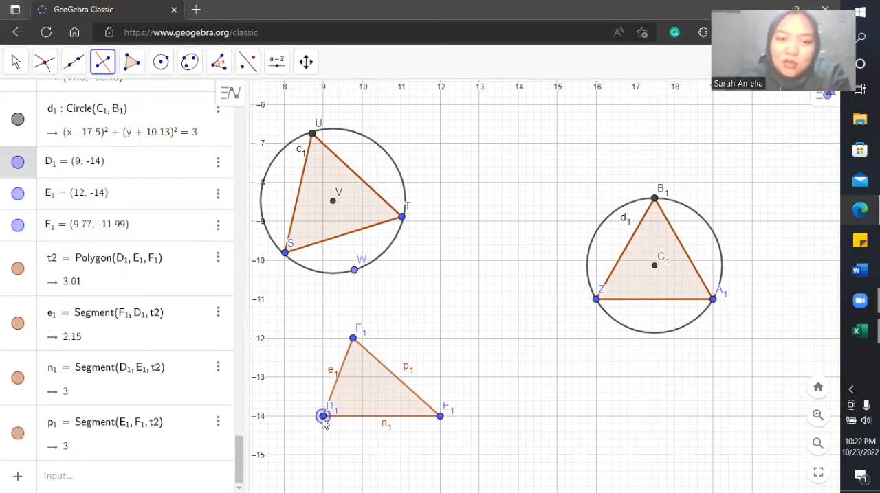
click(353, 339)
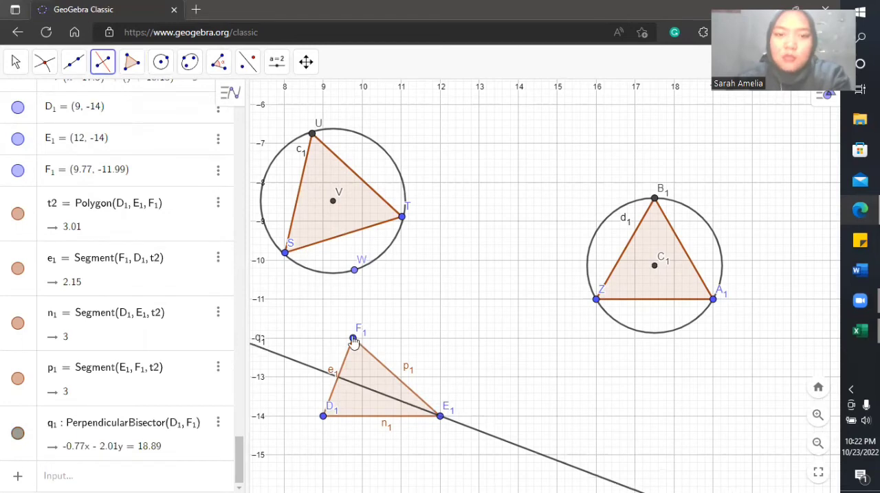
click(322, 417)
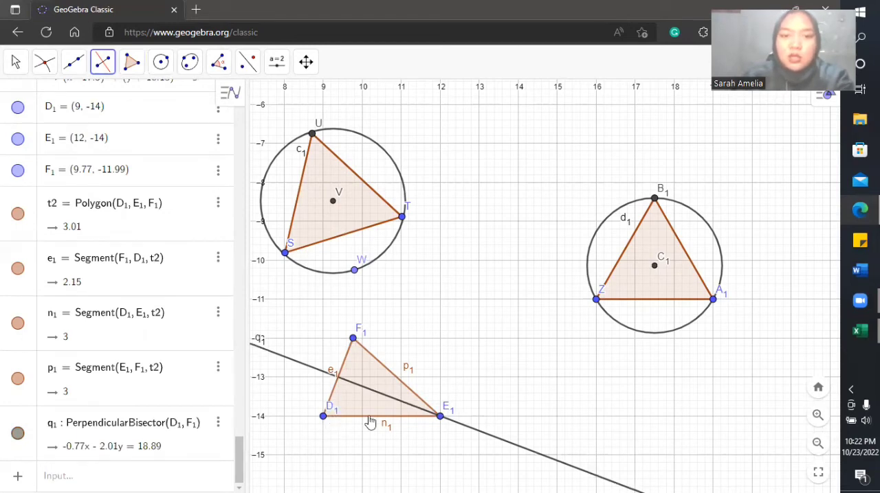
click(440, 417)
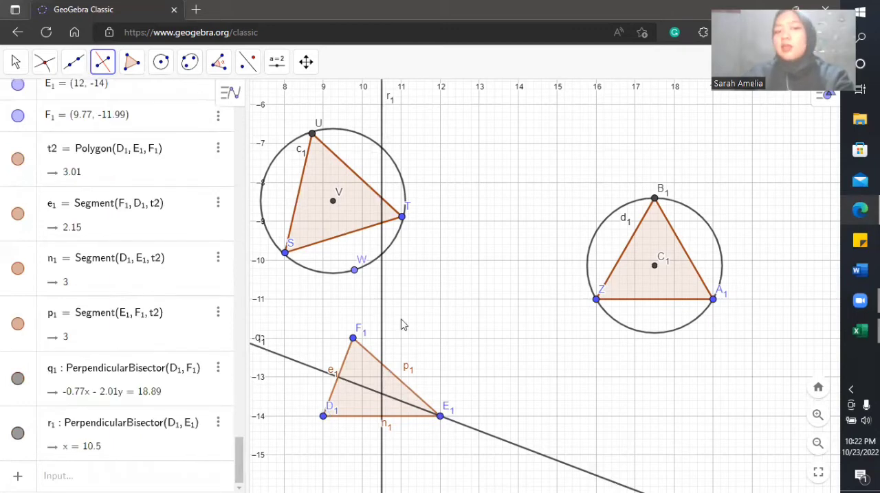
Step: Mark the circumcentre of the irregular triangle with the Intersect tool where perpendicular bisectors r1 and q1 cross
click(43, 67)
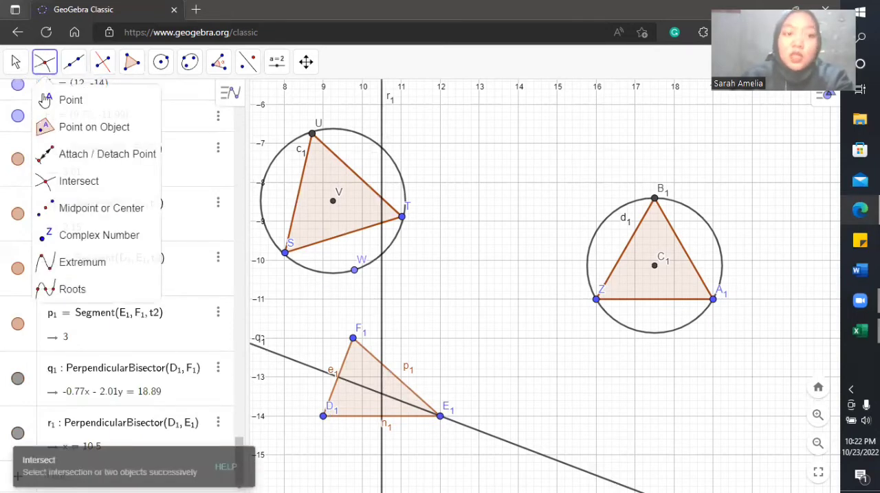
click(67, 181)
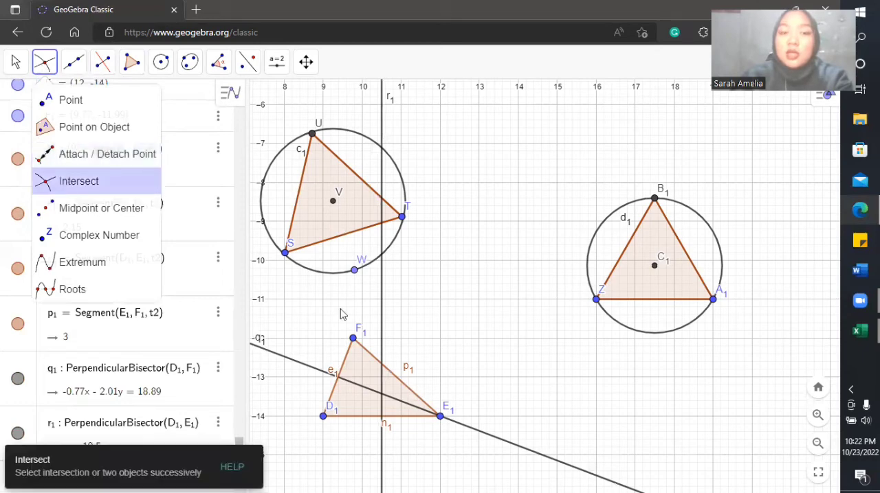
click(382, 350)
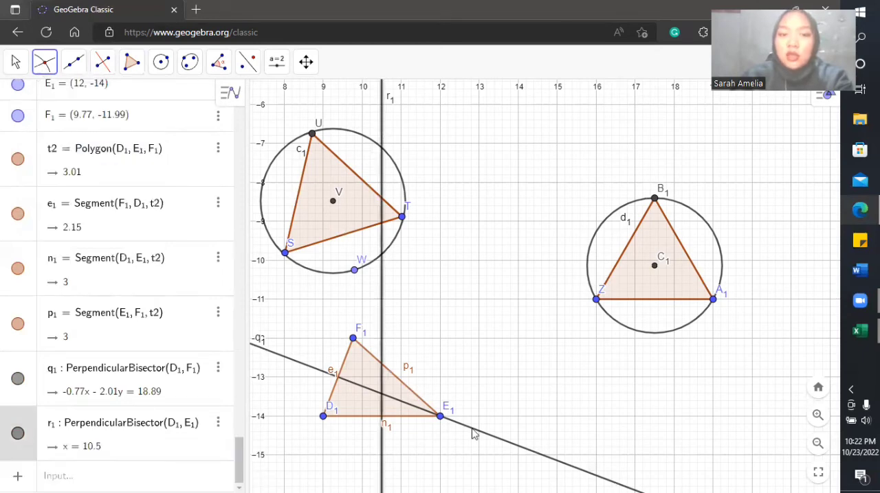
click(407, 414)
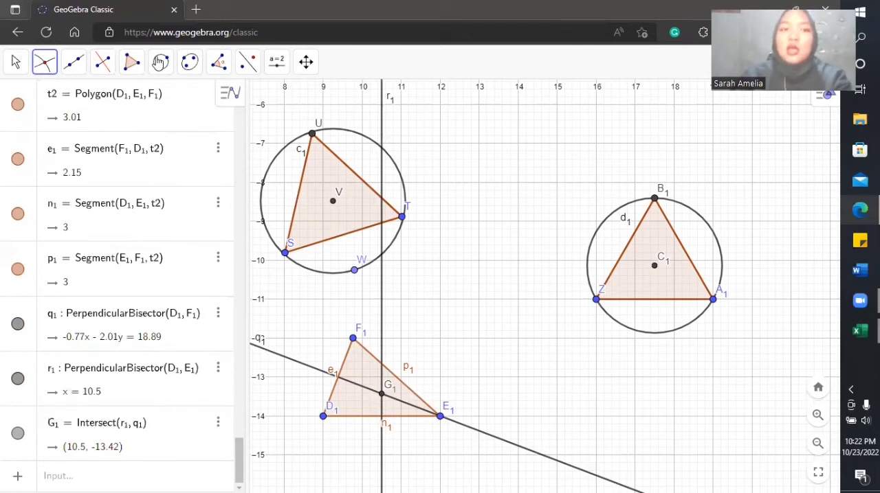
Step: Draw the irregular triangle's circumscribed circle centred at G1 through vertex D1, and hide its perpendicular bisectors r1 and q1
click(159, 63)
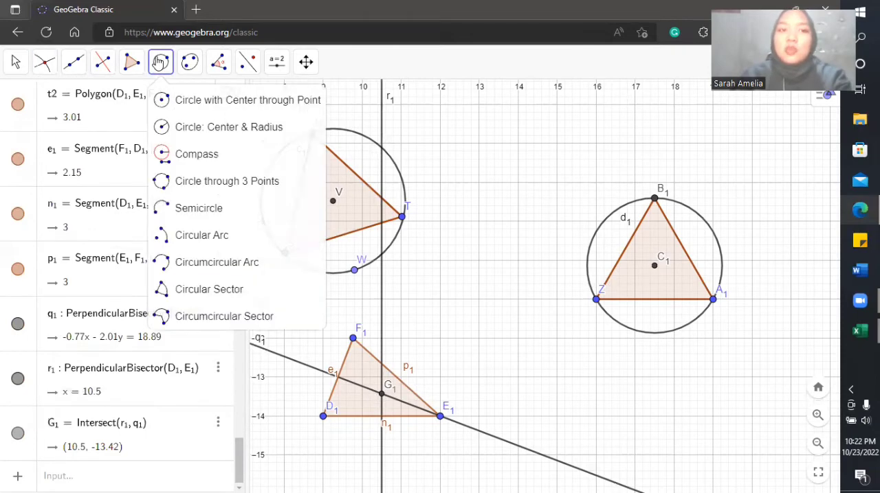
click(182, 107)
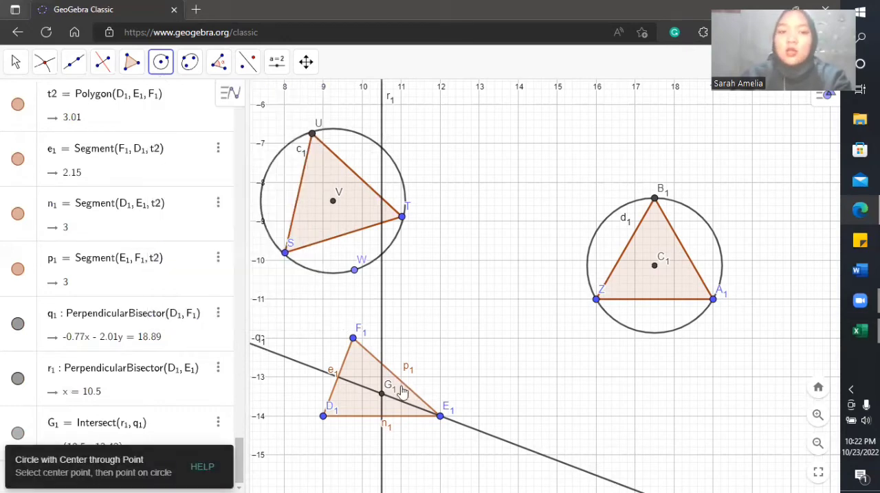
click(381, 395)
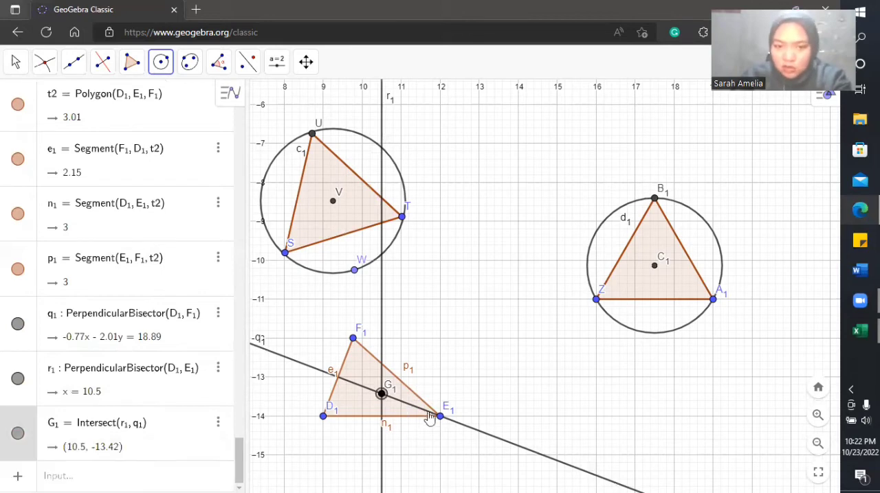
click(440, 416)
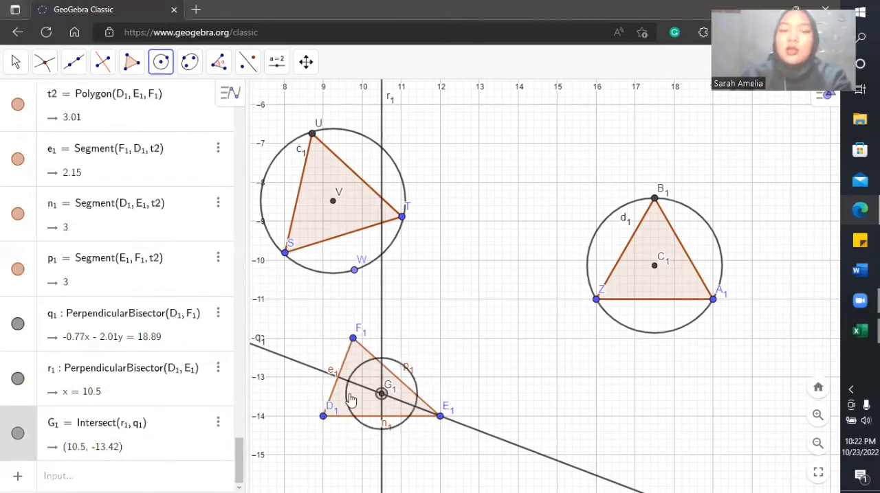
click(323, 416)
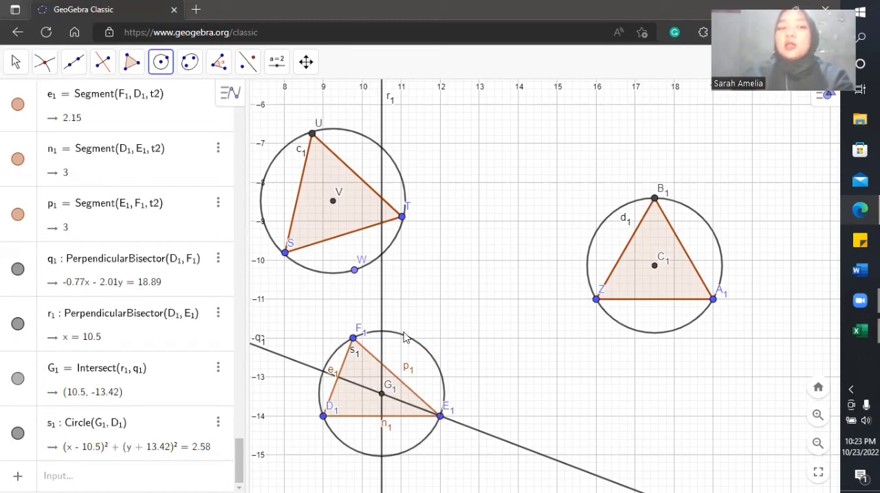
click(18, 325)
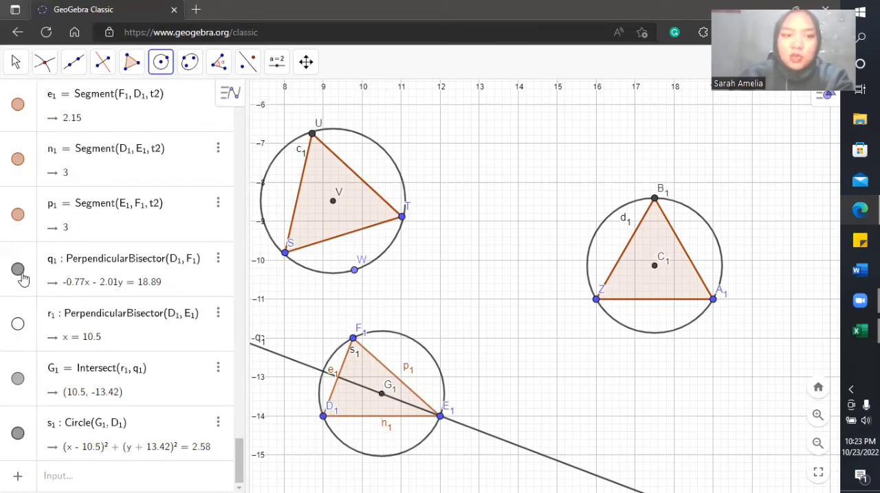
click(18, 271)
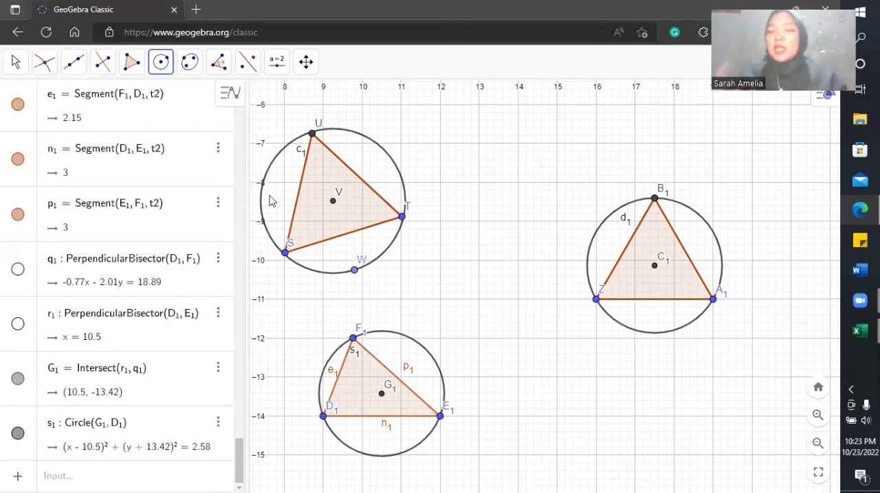
scroll(479, 256, down, 1)
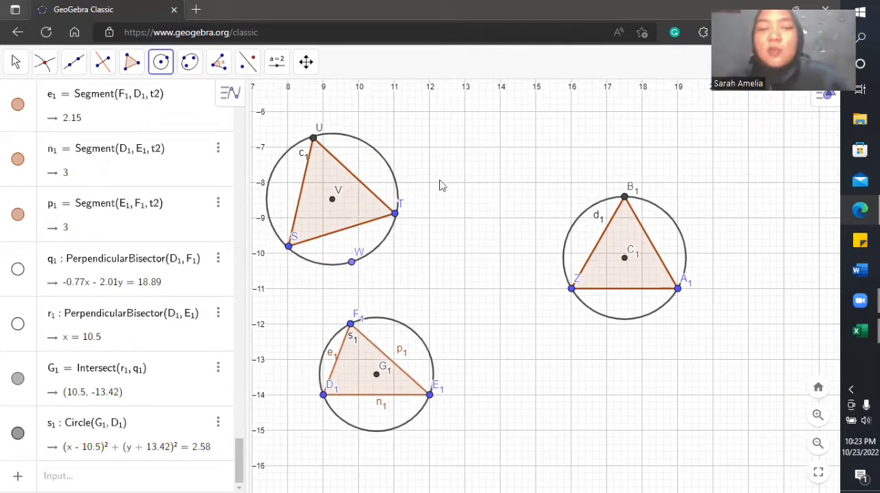
click(16, 64)
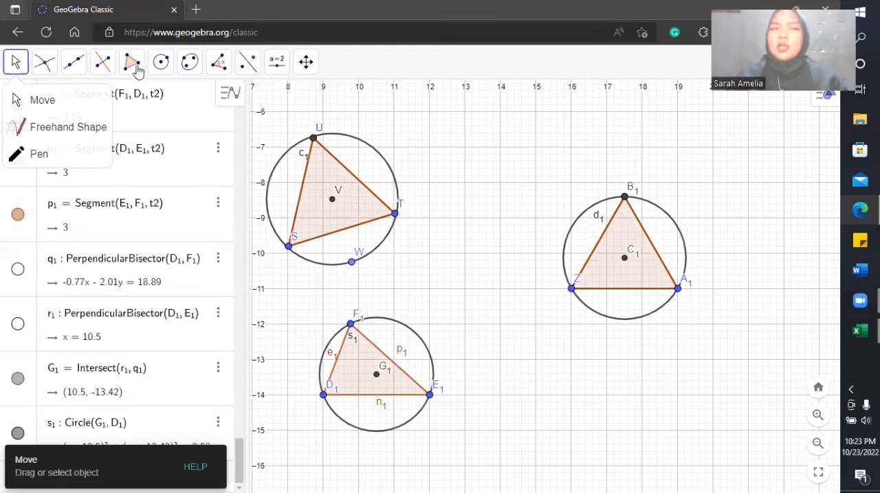
mouse_move(137, 70)
click(175, 127)
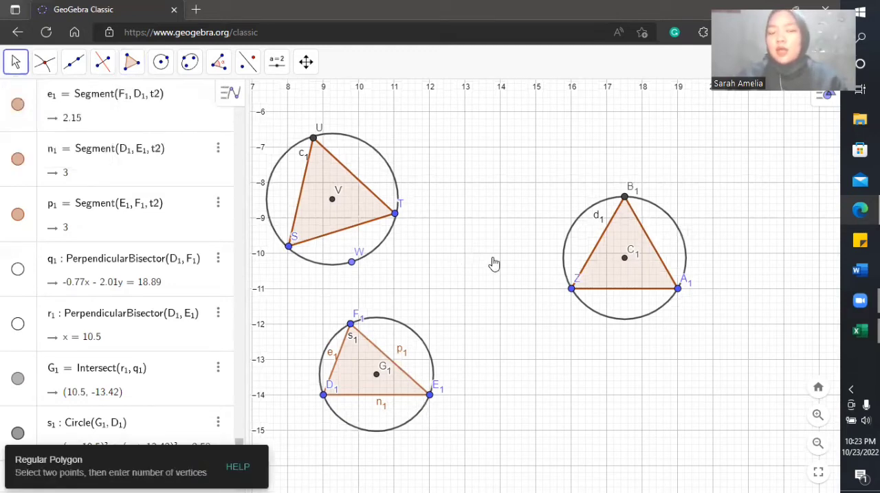
drag(460, 220, 503, 220)
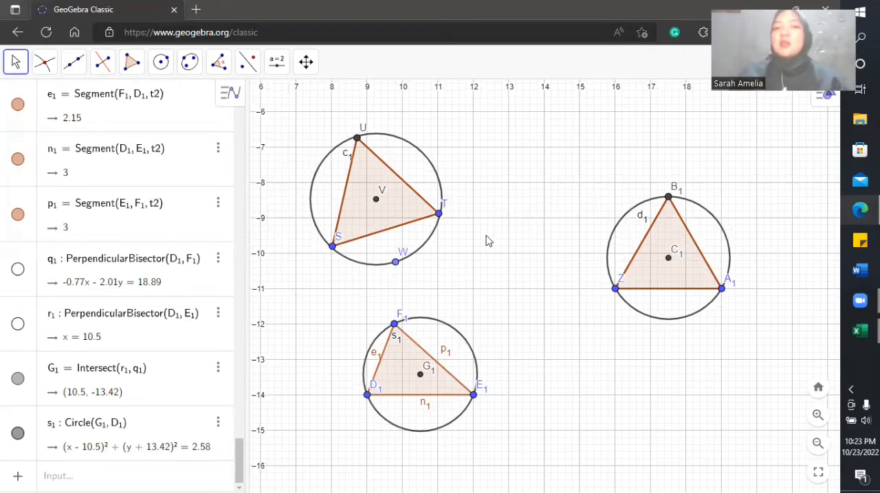
key(Down)
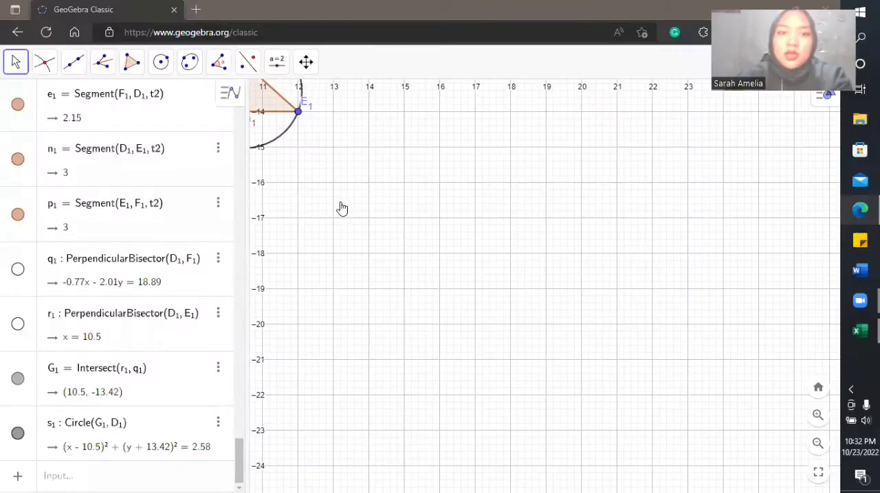
Step: Draw an equilateral triangle below the existing figures with Regular Polygon, using base points (9, -20) and (12, -20) and 3 vertices
drag(342, 208, 525, 330)
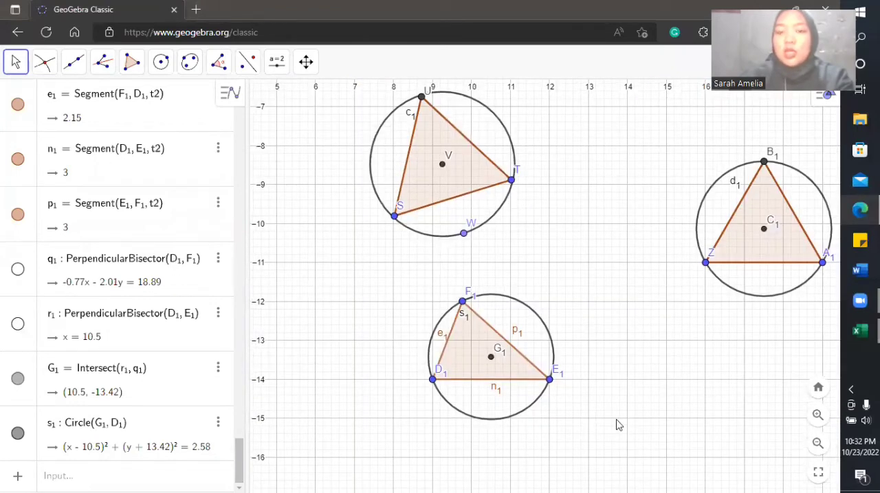
scroll(617, 420, down, 1)
drag(617, 420, 570, 363)
drag(657, 345, 521, 228)
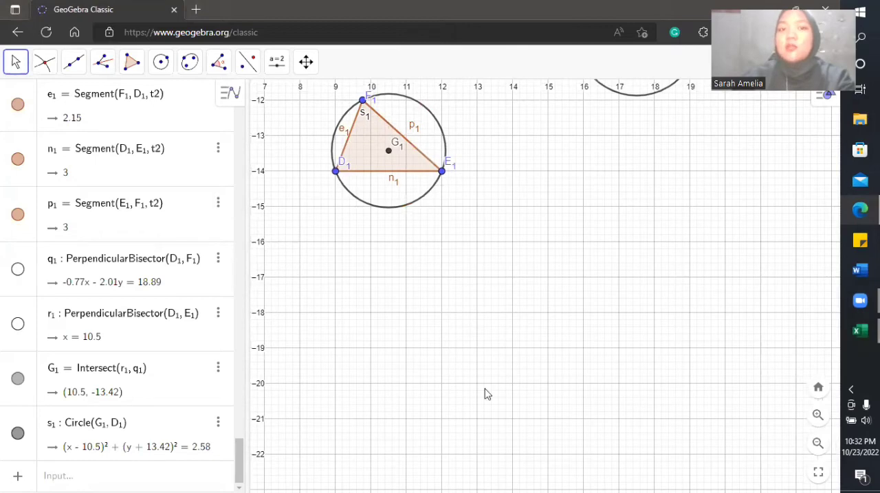
drag(487, 394, 491, 346)
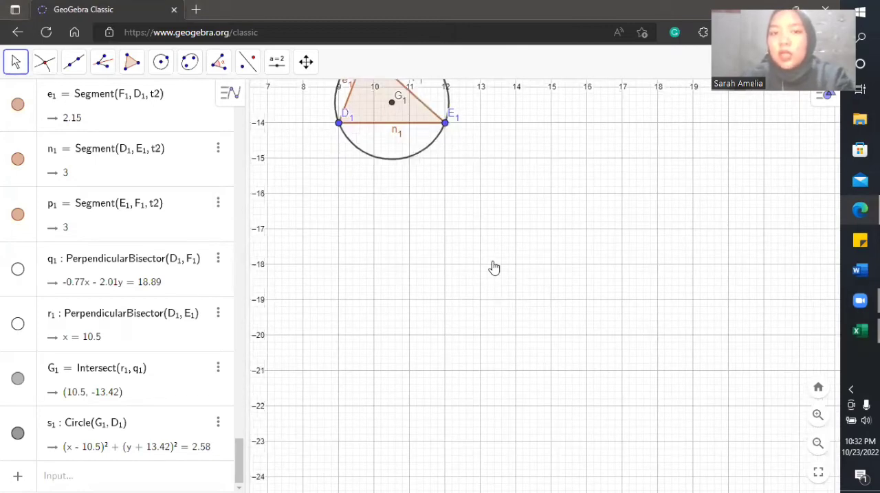
drag(494, 268, 552, 265)
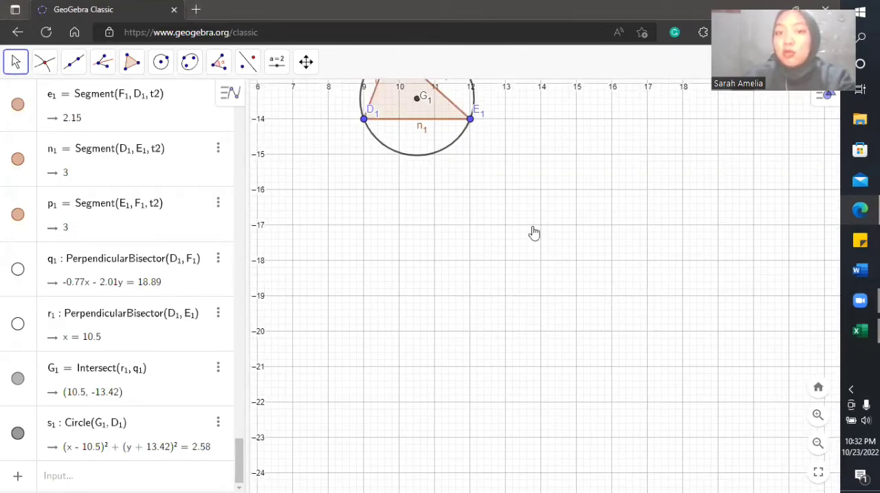
drag(534, 233, 530, 229)
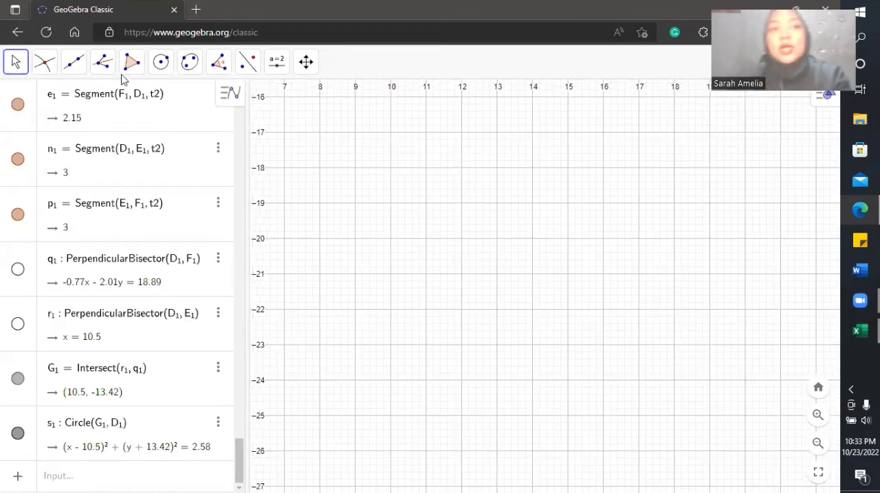
click(131, 65)
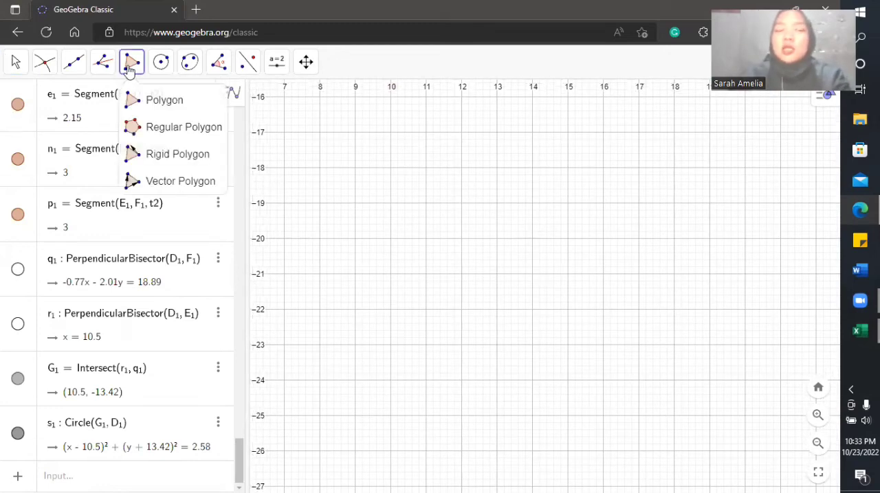
click(142, 134)
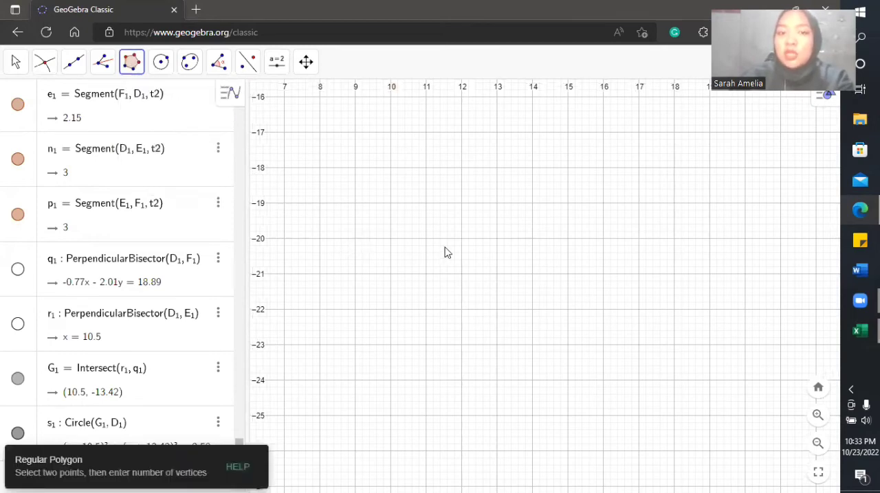
click(356, 238)
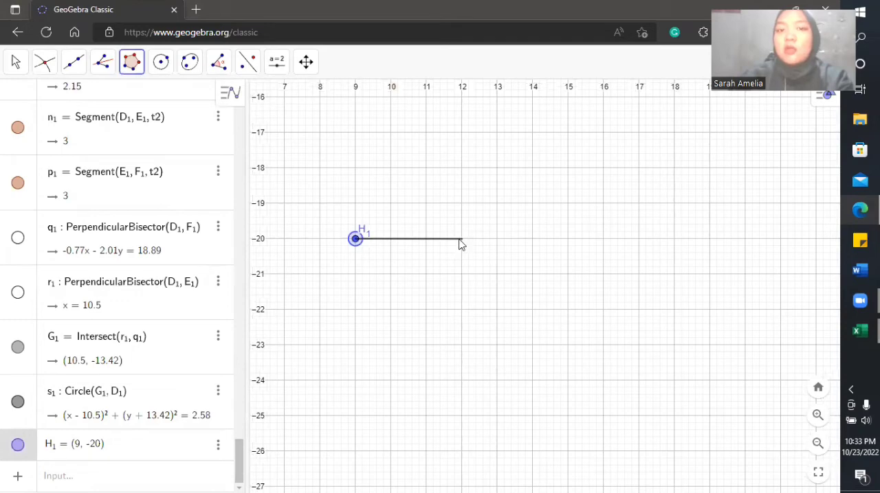
click(460, 241)
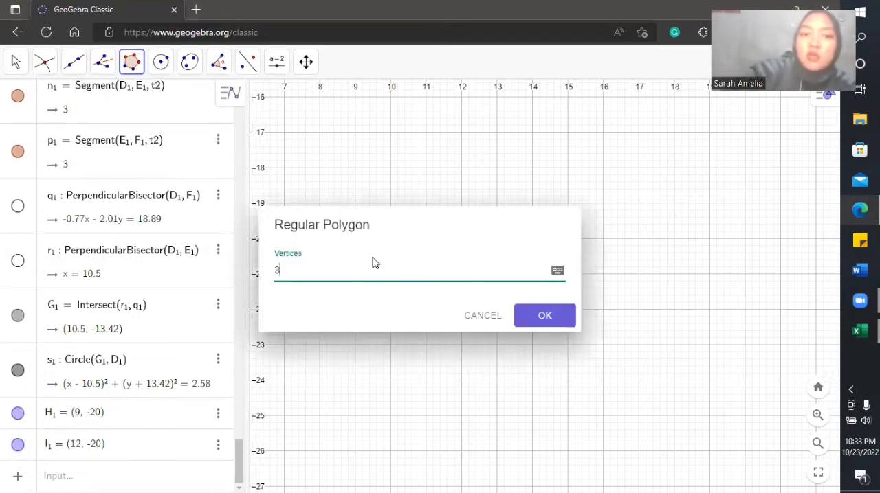
key(Return)
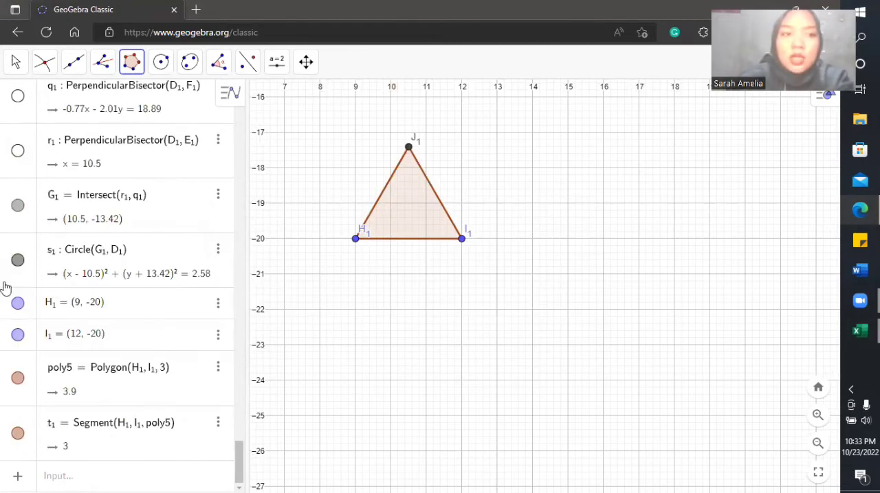
Step: Construct the angle bisector at vertex J1 of the new equilateral triangle with Angle Bisector through H1, J1 and I1
click(18, 59)
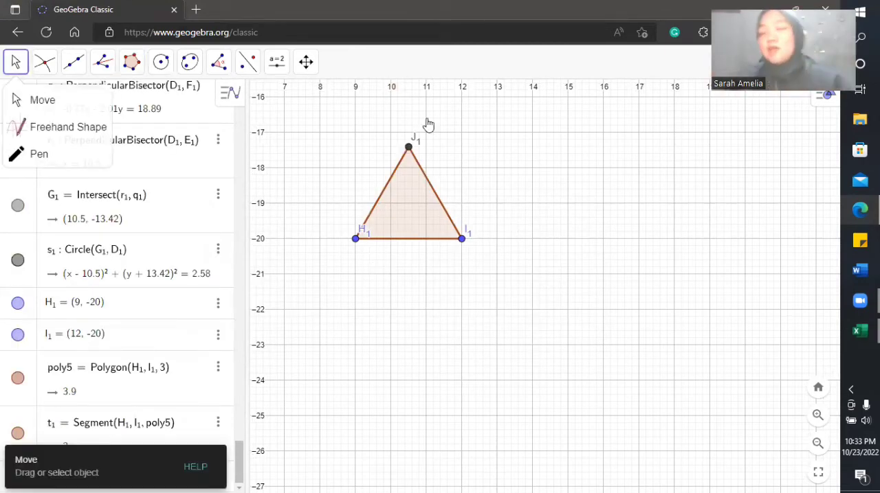
click(536, 381)
drag(553, 172, 565, 204)
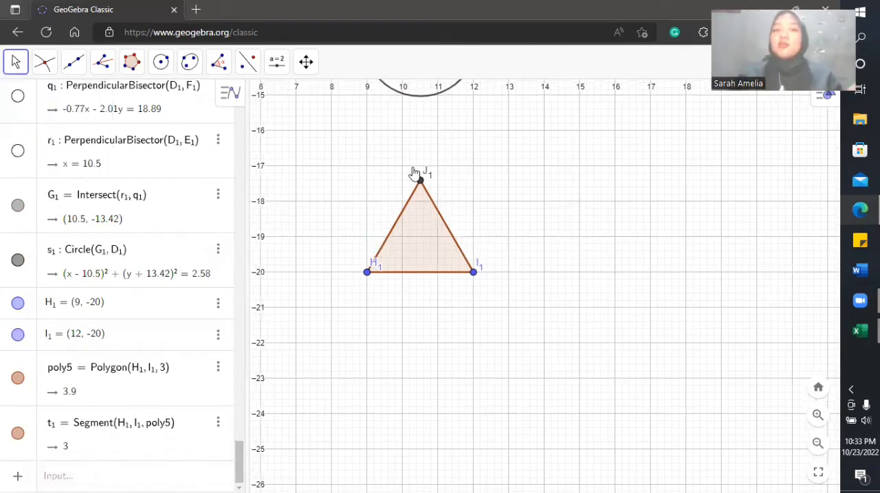
drag(412, 170, 413, 154)
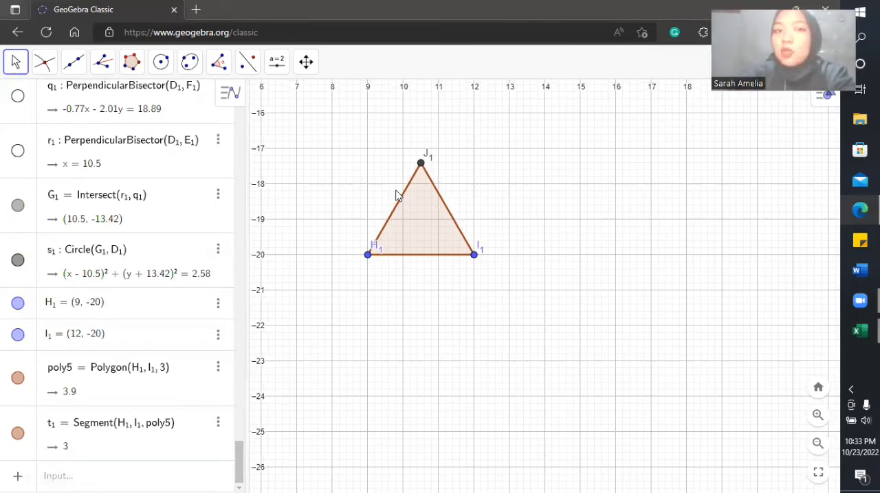
click(113, 65)
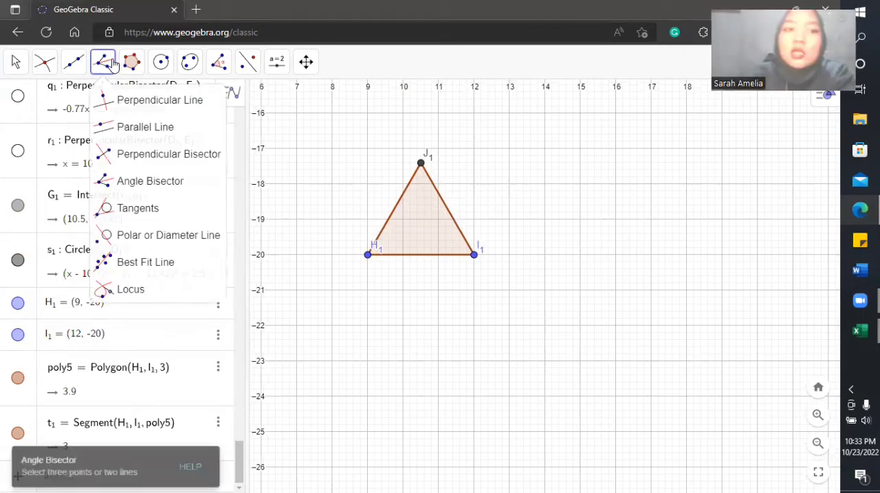
click(137, 161)
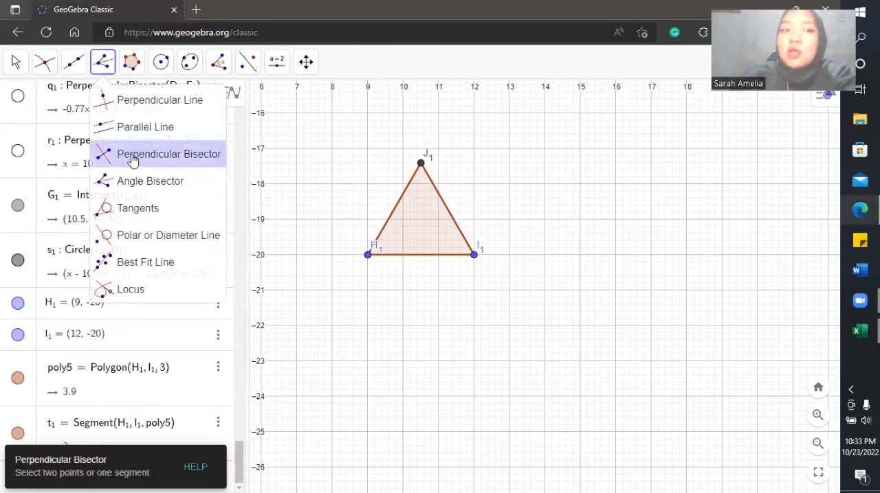
click(115, 179)
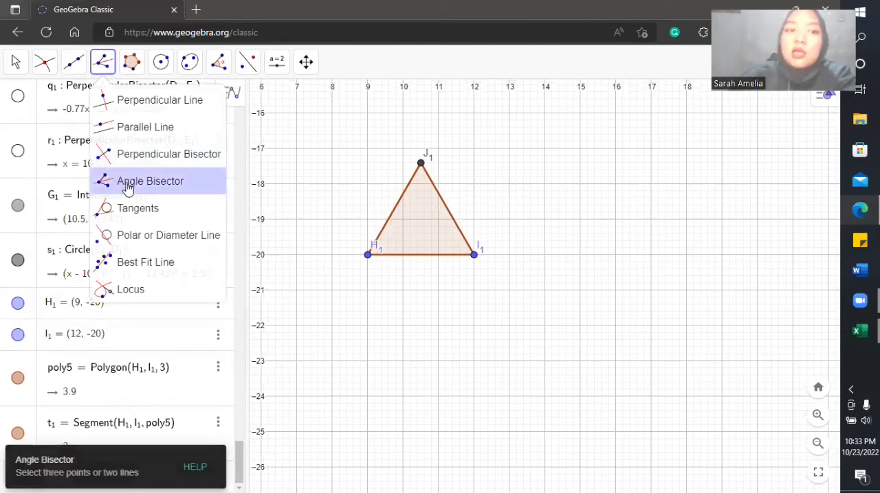
click(127, 188)
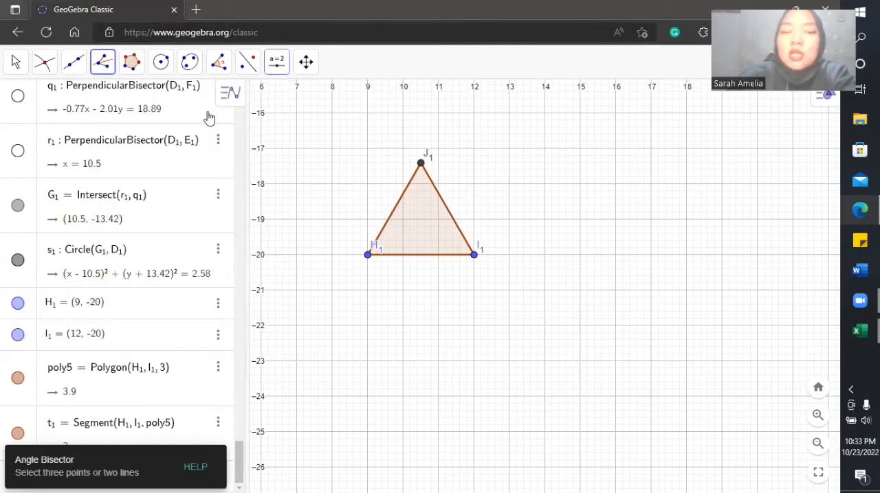
click(368, 256)
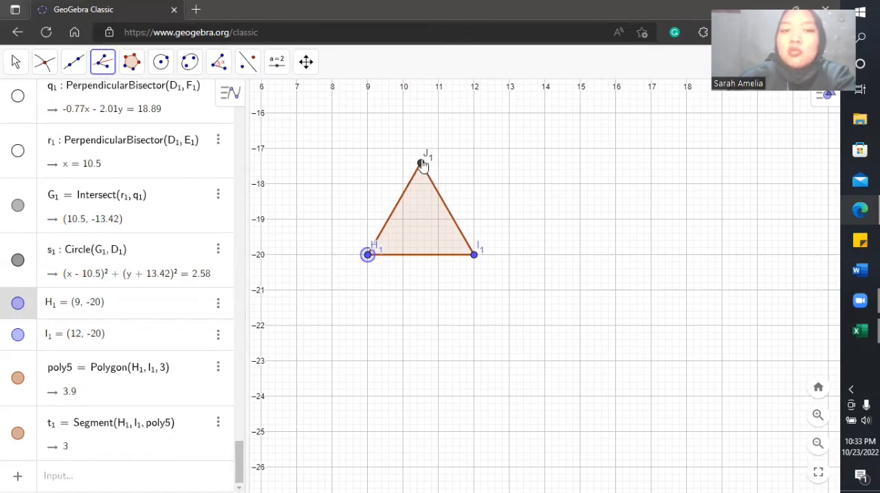
click(475, 256)
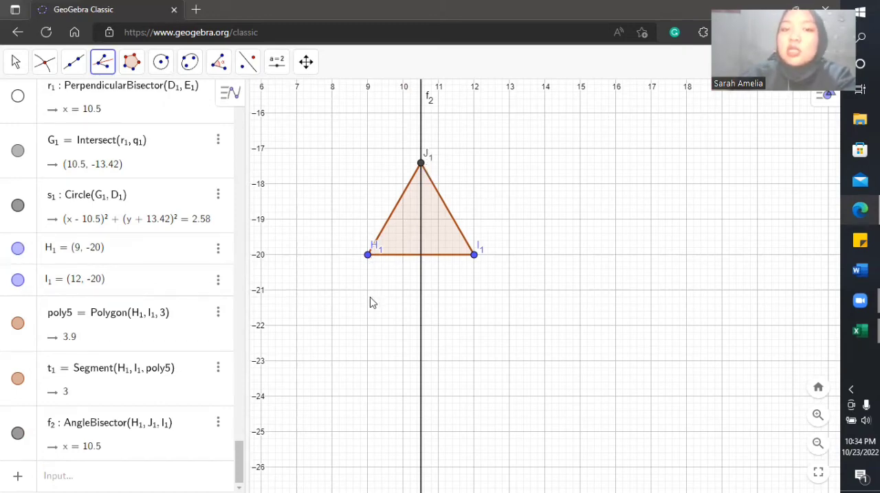
Step: Construct the angle bisector at vertex I1 of the equilateral triangle with Angle Bisector through J1, I1 and H1
drag(422, 165, 425, 157)
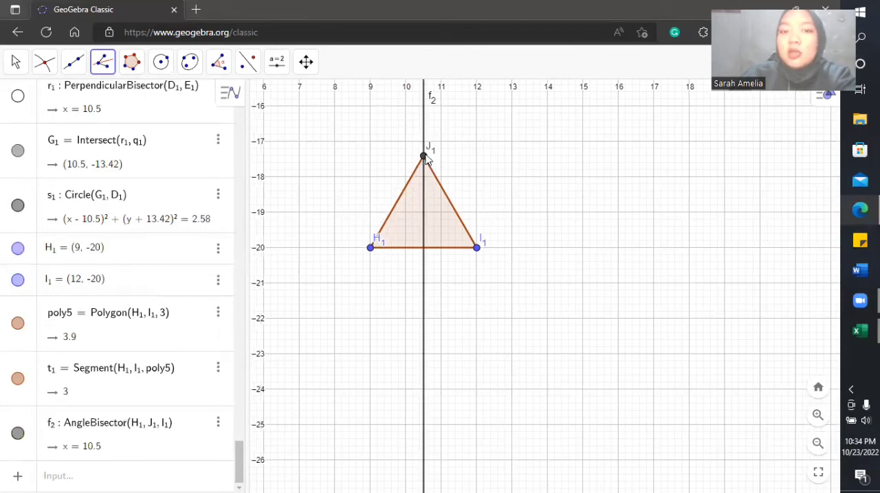
scroll(424, 157, up, 1)
click(424, 157)
scroll(480, 259, down, 1)
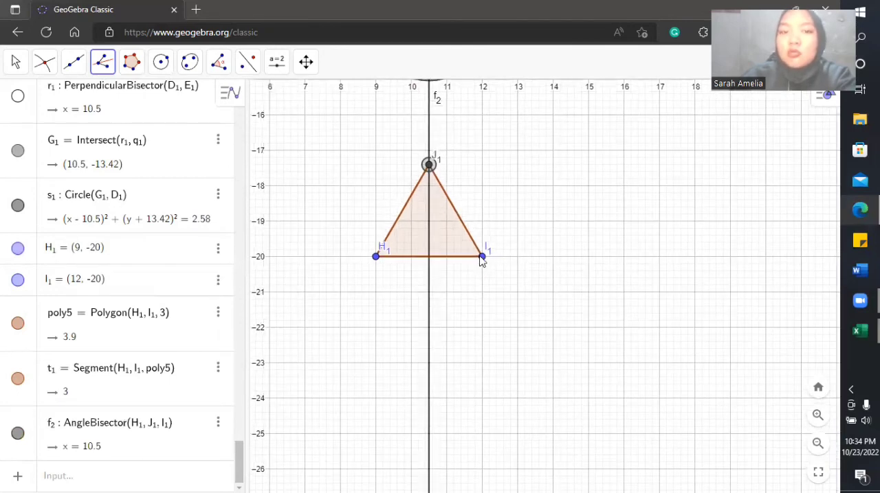
click(482, 258)
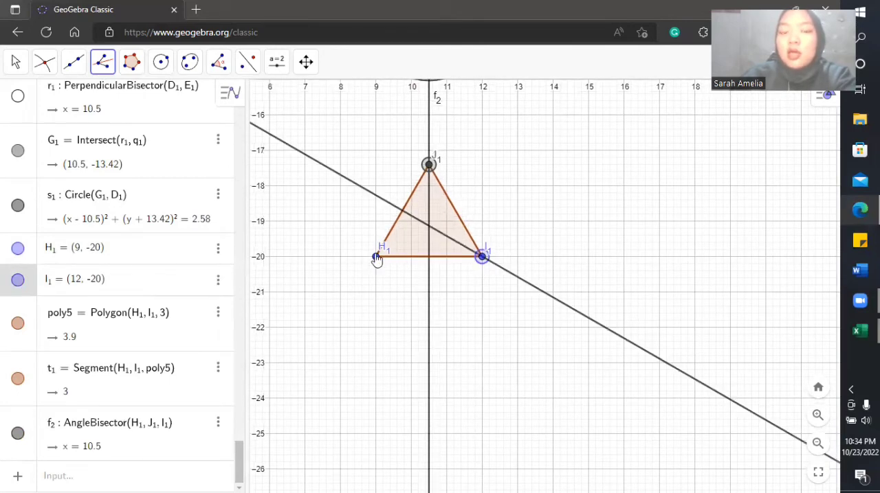
click(376, 259)
scroll(385, 204, down, 1)
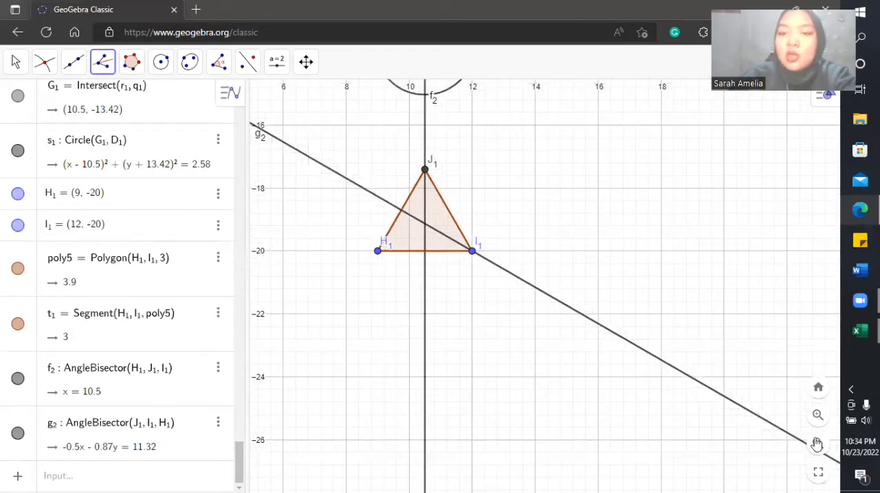
Step: Construct the angle bisector at vertex H1 of the equilateral triangle through I1, H1 and J1
click(816, 421)
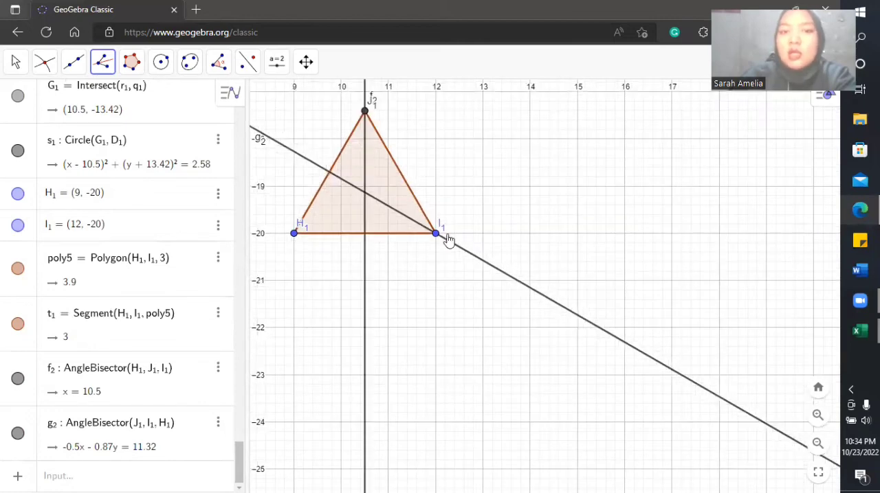
click(434, 235)
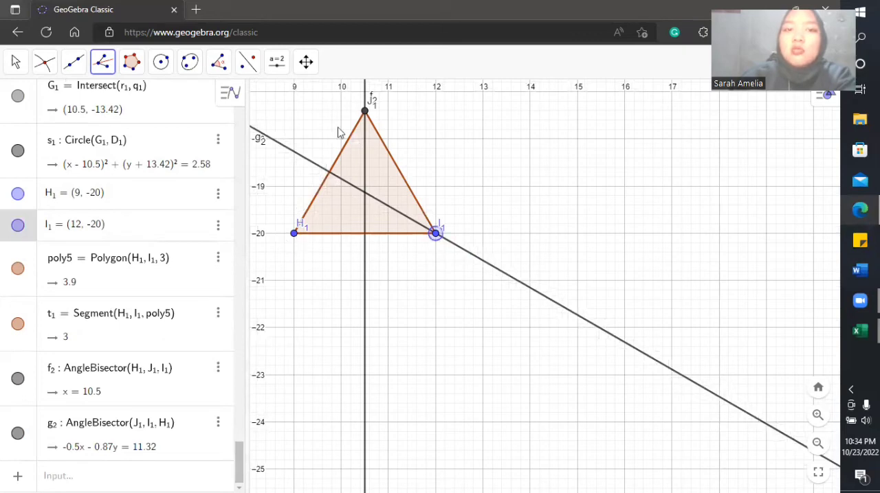
click(295, 234)
click(365, 112)
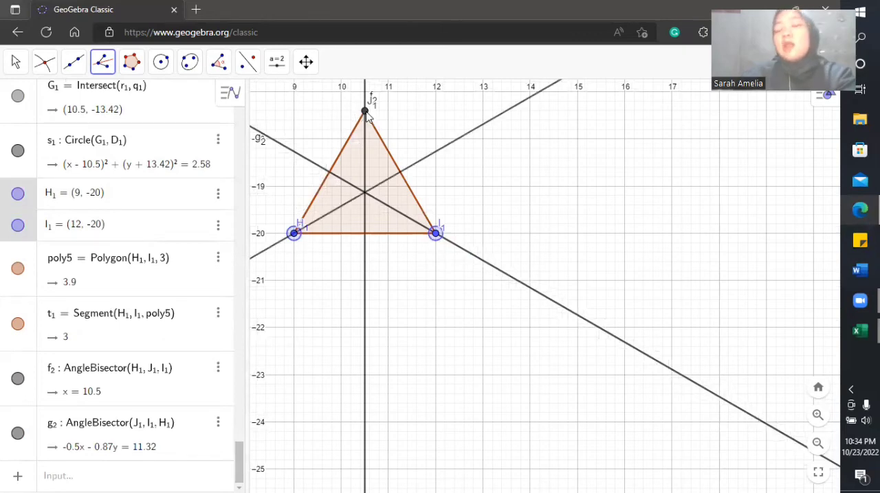
click(366, 114)
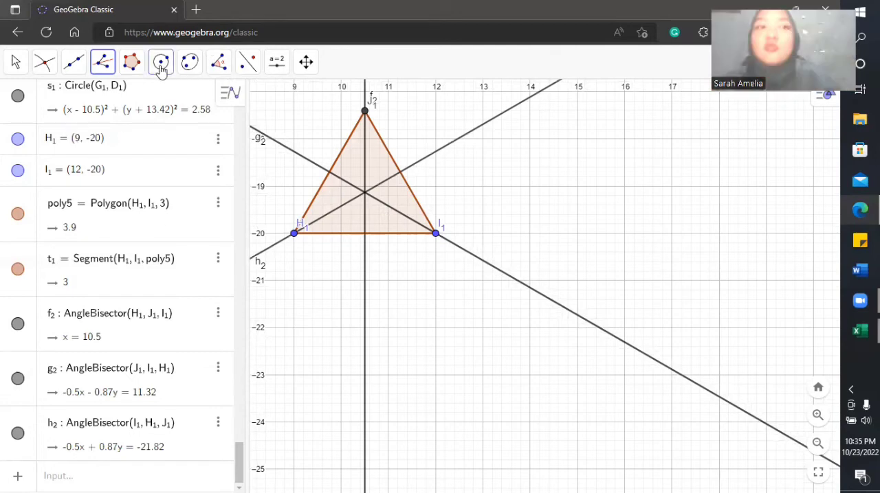
Step: With Intersect, mark the crossing of angle bisectors g2 and h2 and the point where g2 meets side H1J1
click(46, 65)
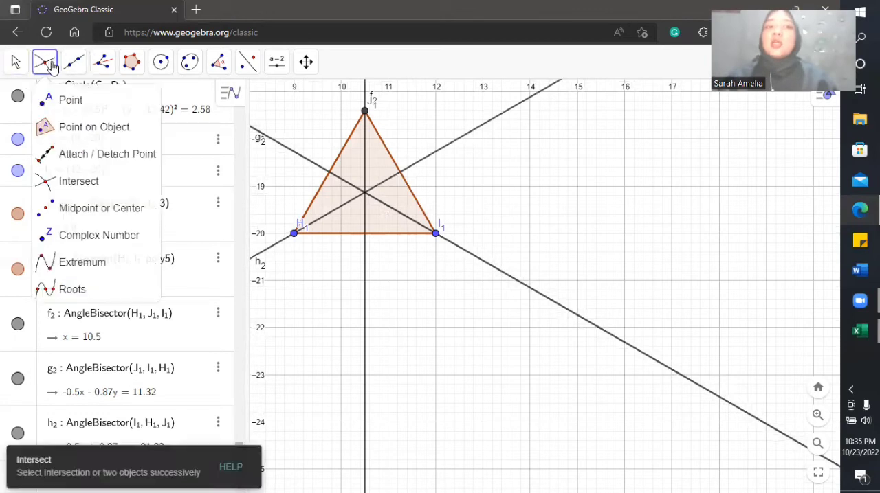
click(68, 178)
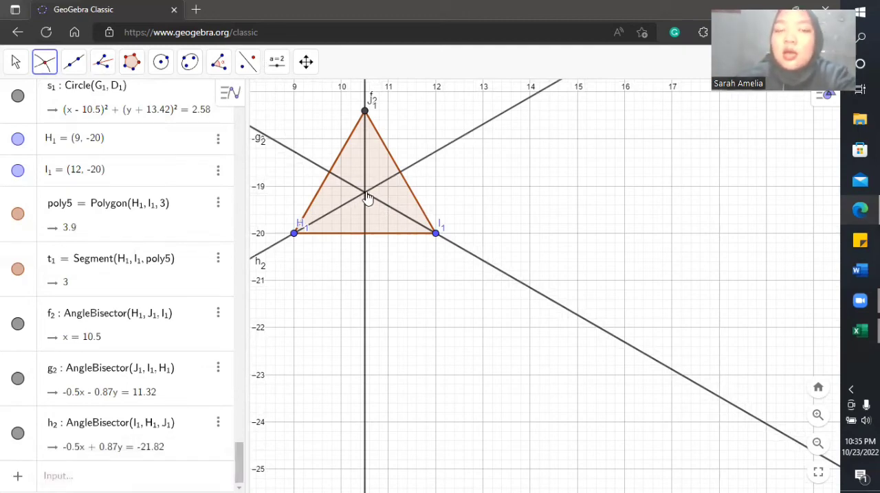
click(296, 158)
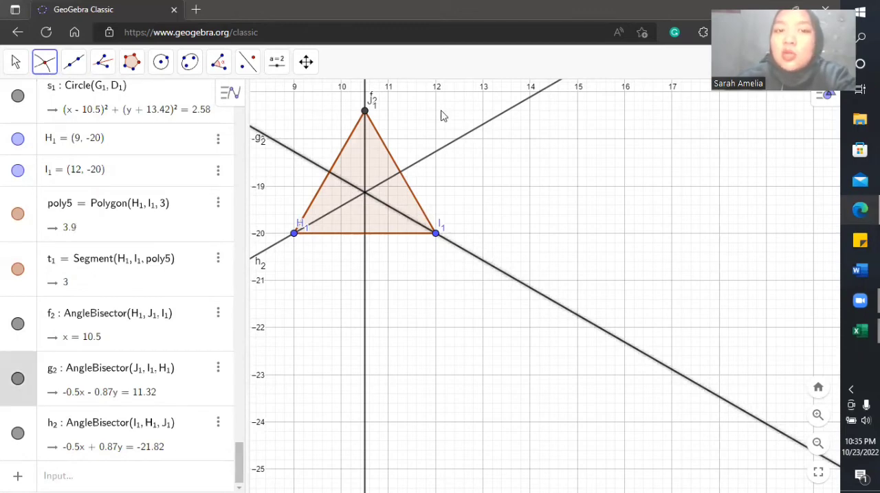
click(467, 135)
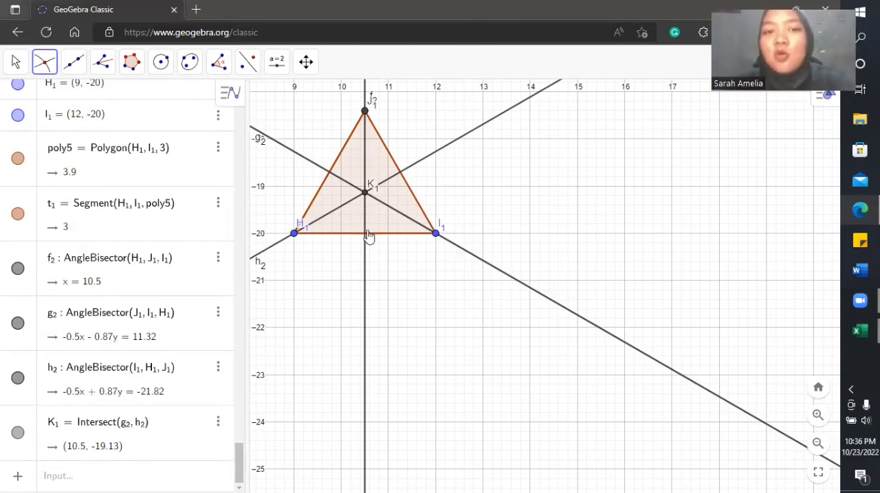
click(301, 160)
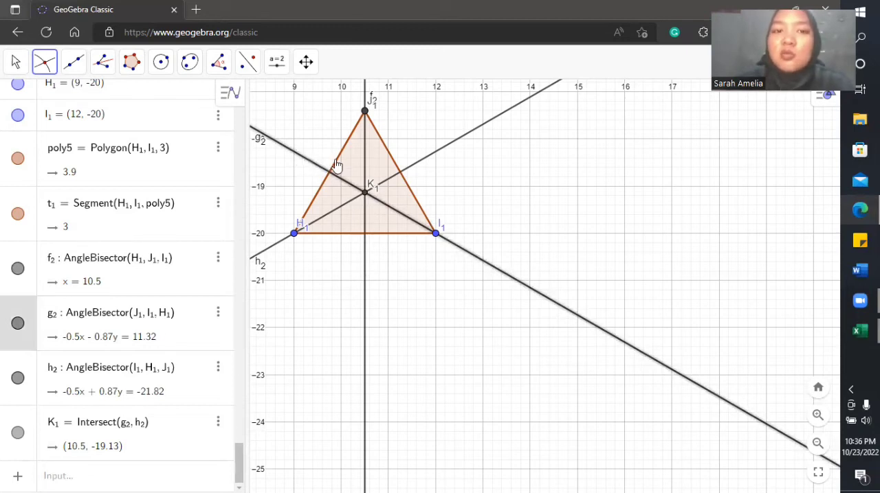
click(336, 165)
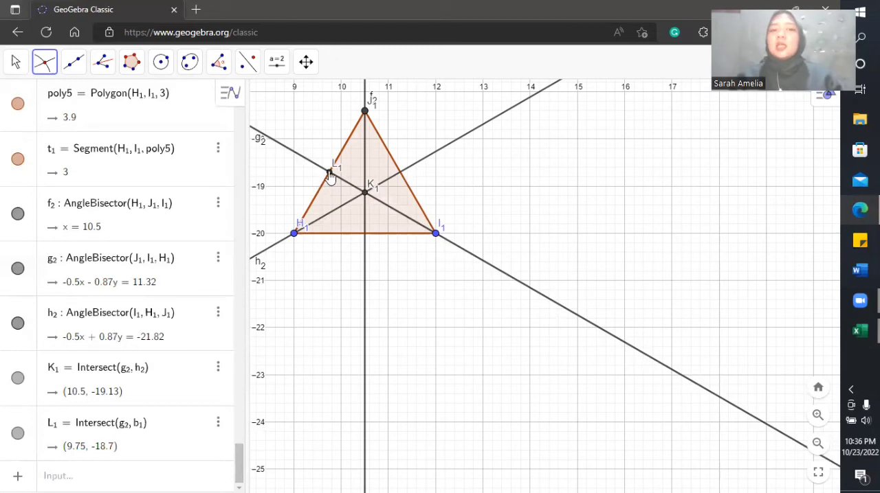
Step: Draw the equilateral triangle's inscribed circle with Circle with Center through Point, centred at K1 and passing through L1
click(160, 63)
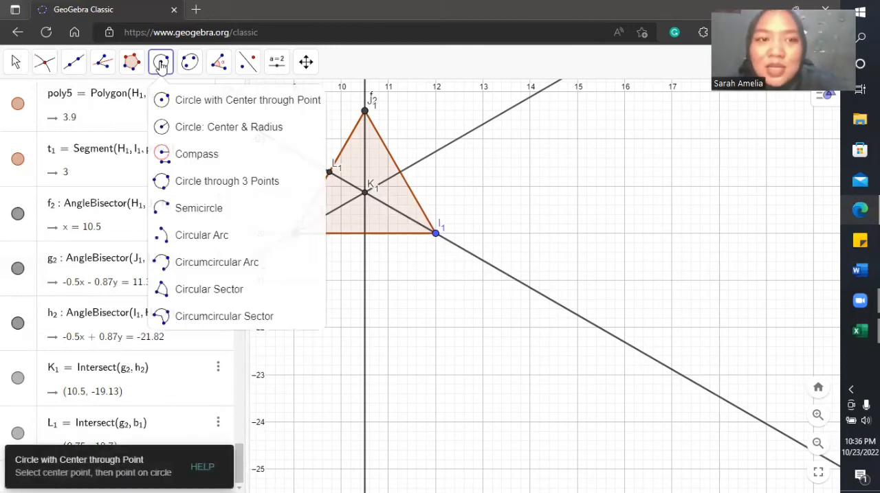
click(169, 99)
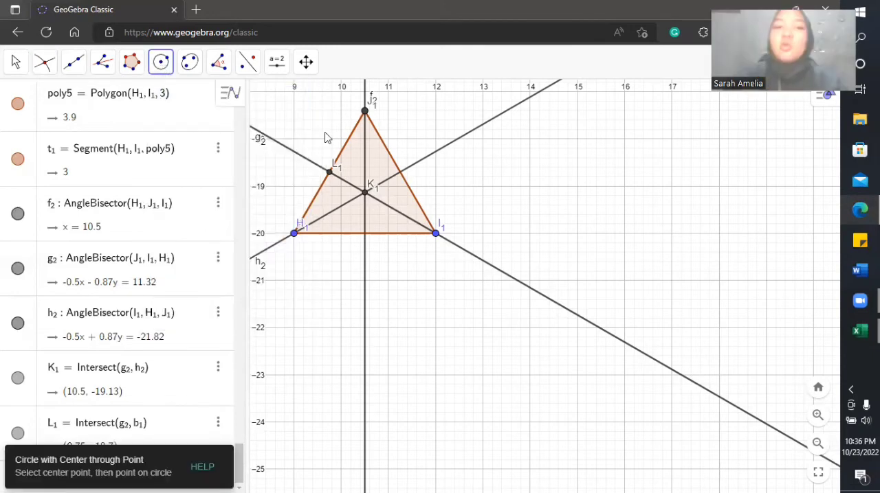
click(367, 197)
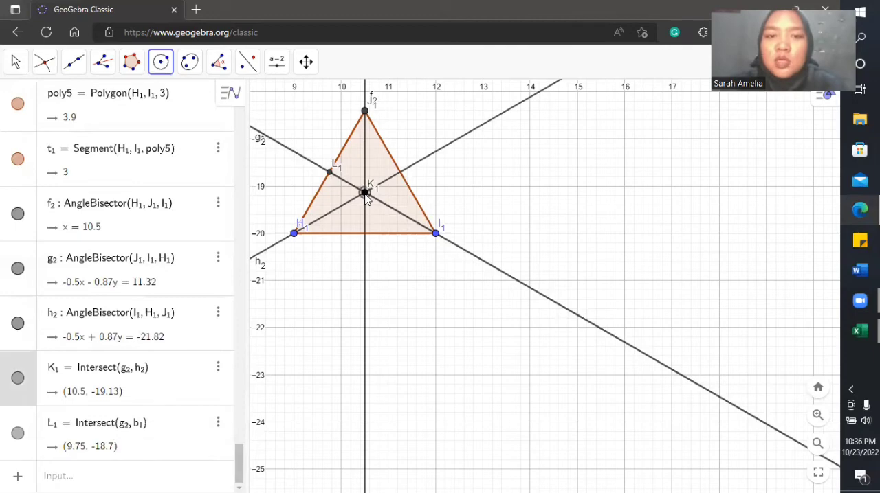
click(330, 173)
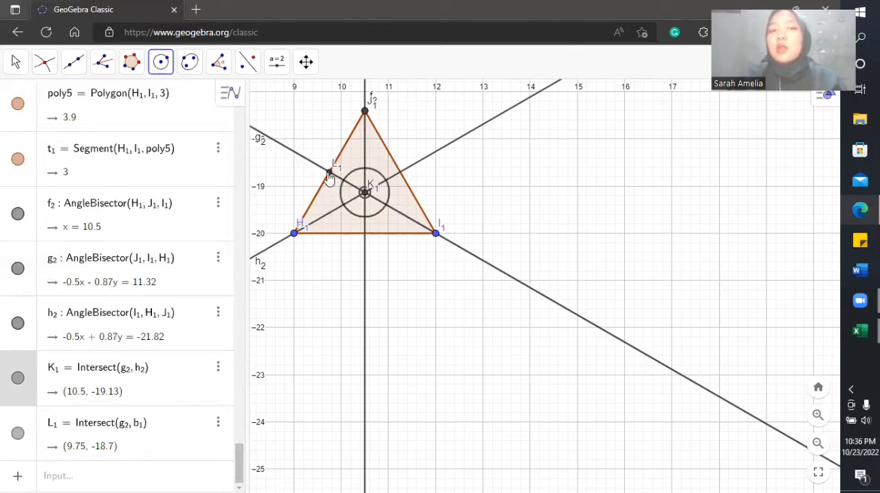
click(330, 174)
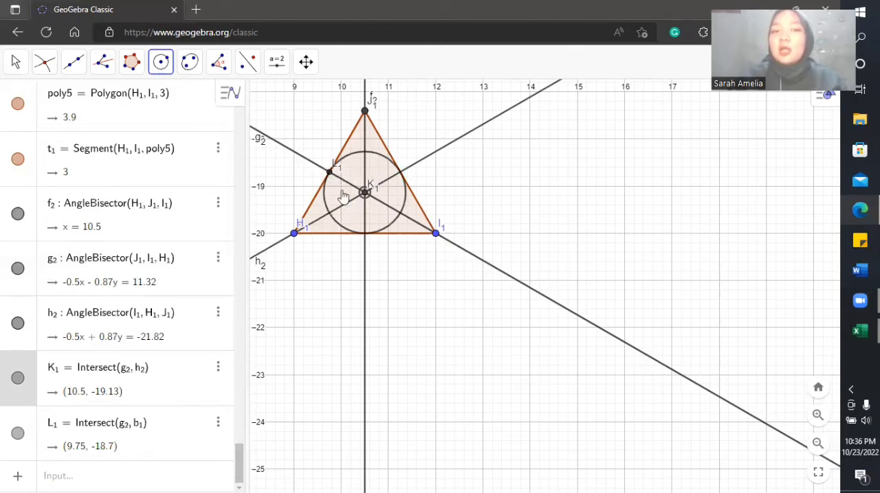
click(318, 221)
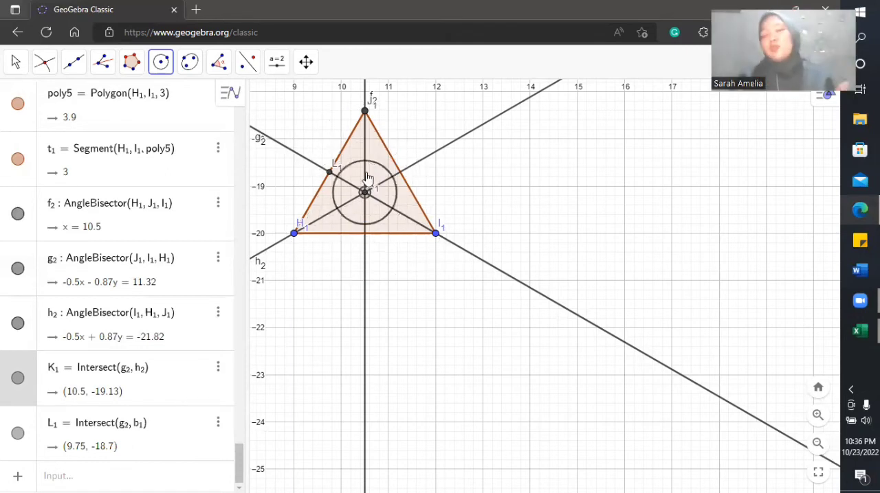
click(330, 174)
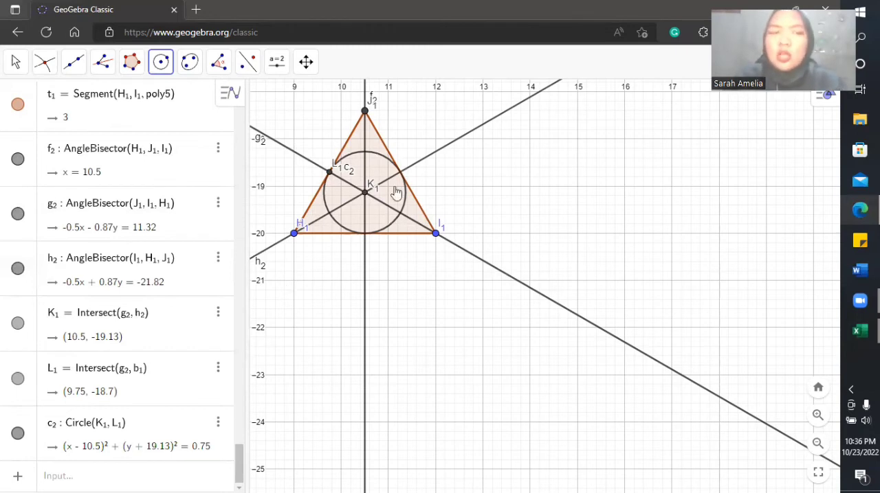
Step: Hide the equilateral triangle's three angle bisectors f2, g2 and h2
click(18, 159)
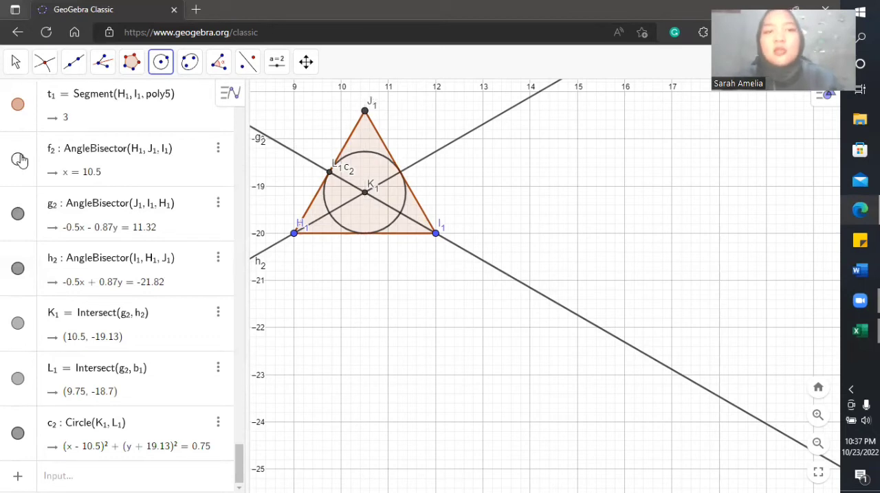
click(17, 213)
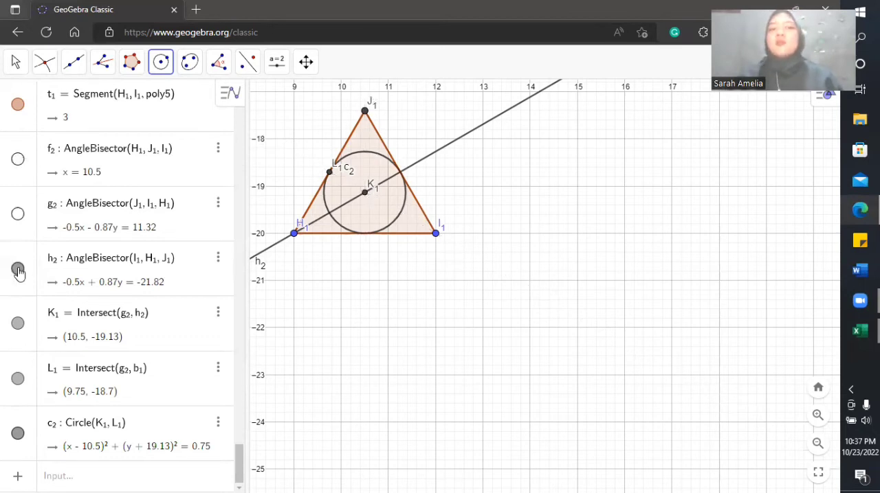
click(18, 271)
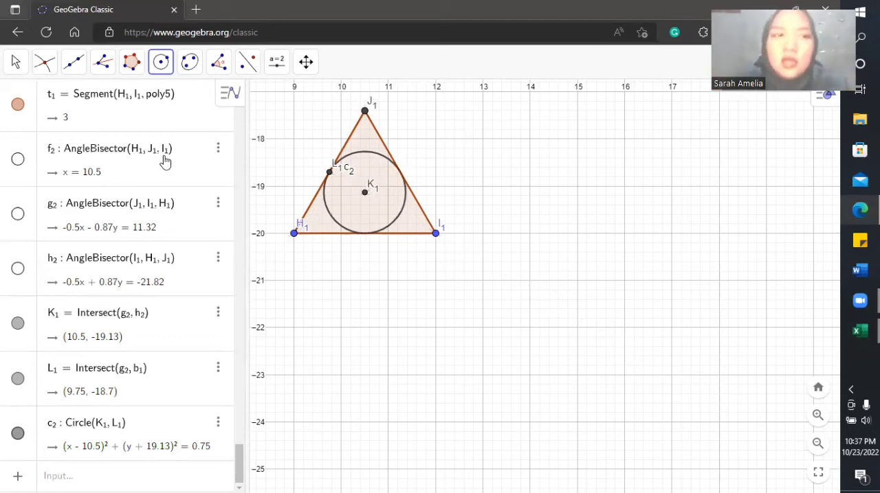
click(20, 63)
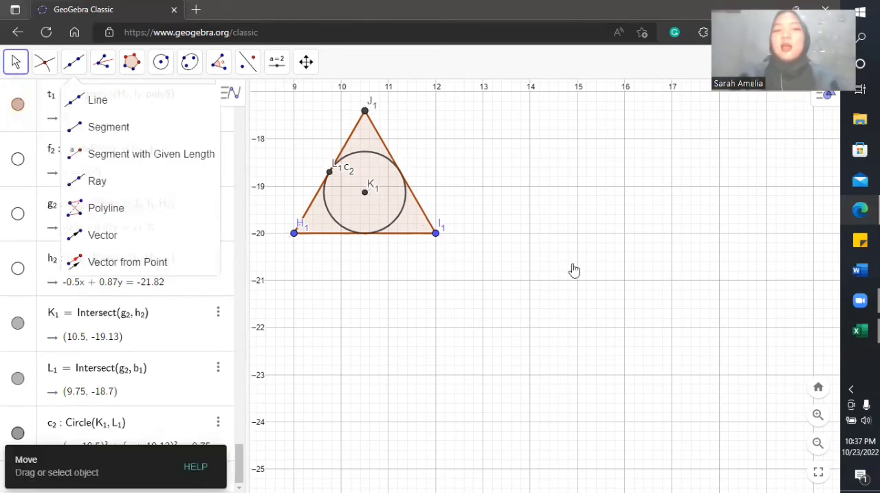
drag(574, 270, 673, 413)
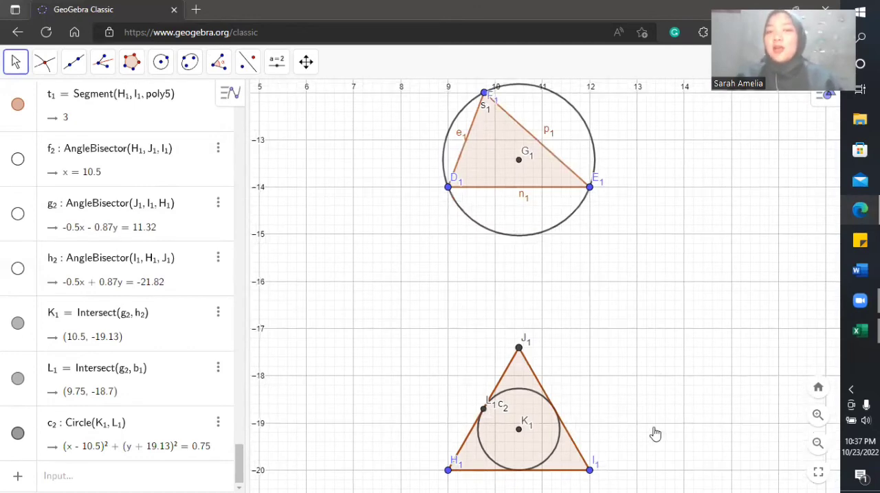
drag(666, 441, 578, 298)
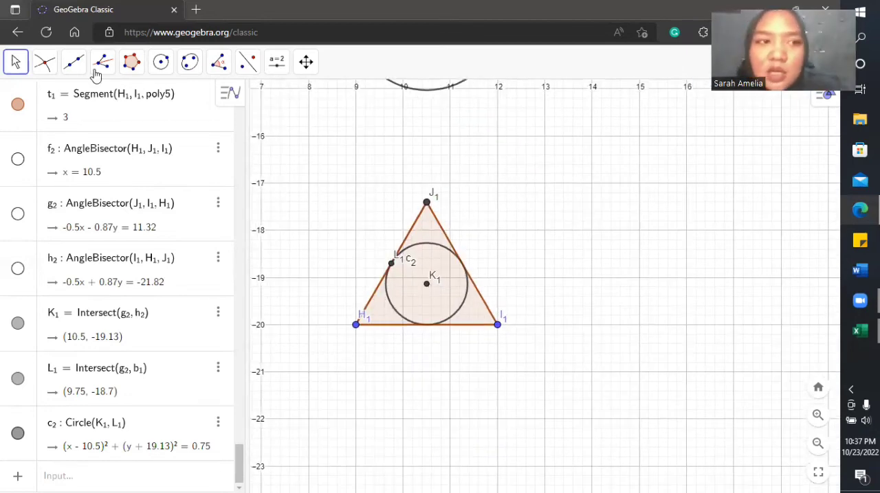
Step: Draw an irregular triangle with the Polygon tool, with vertices at (13, -21), (14, -23) and about (16.35, -23)
click(124, 71)
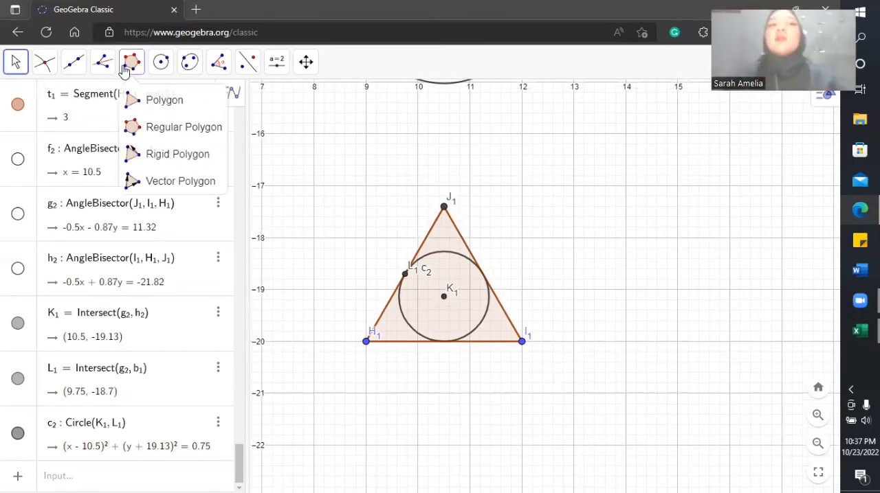
click(133, 105)
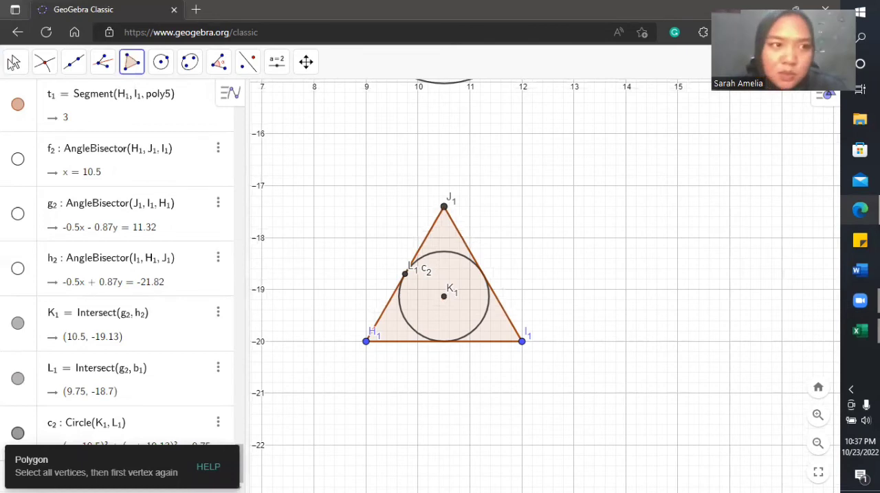
click(12, 66)
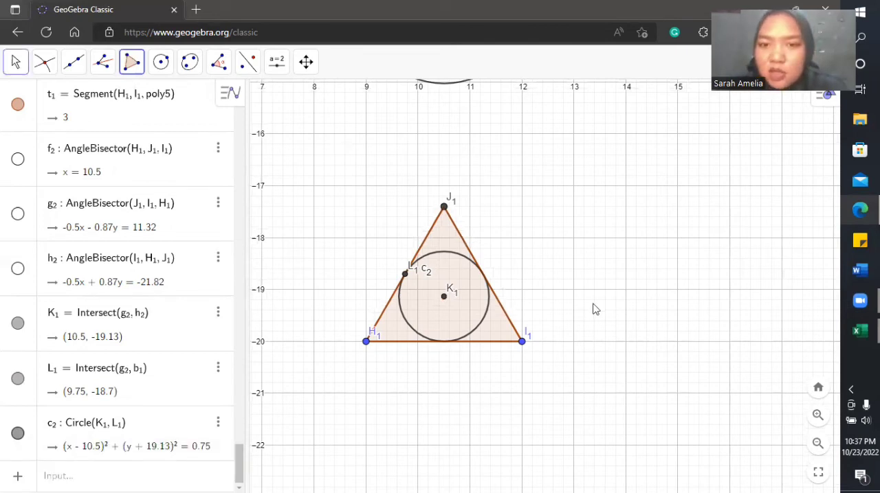
drag(612, 302, 554, 212)
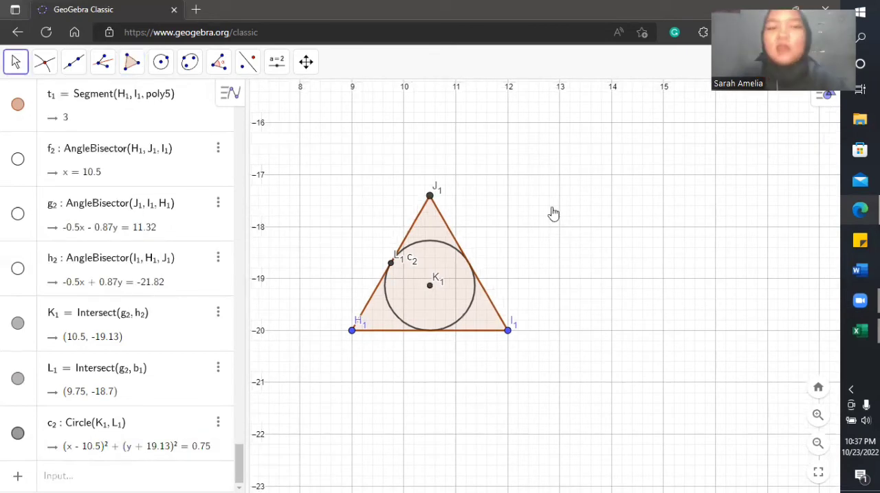
click(132, 62)
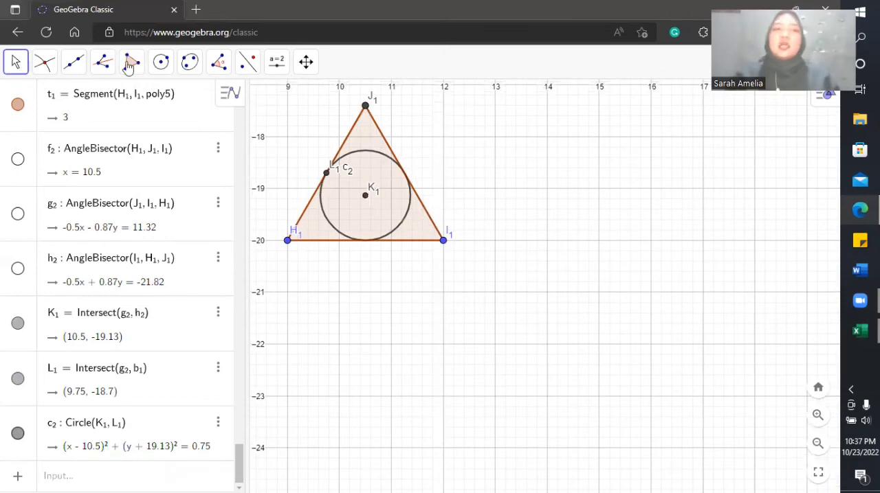
click(153, 112)
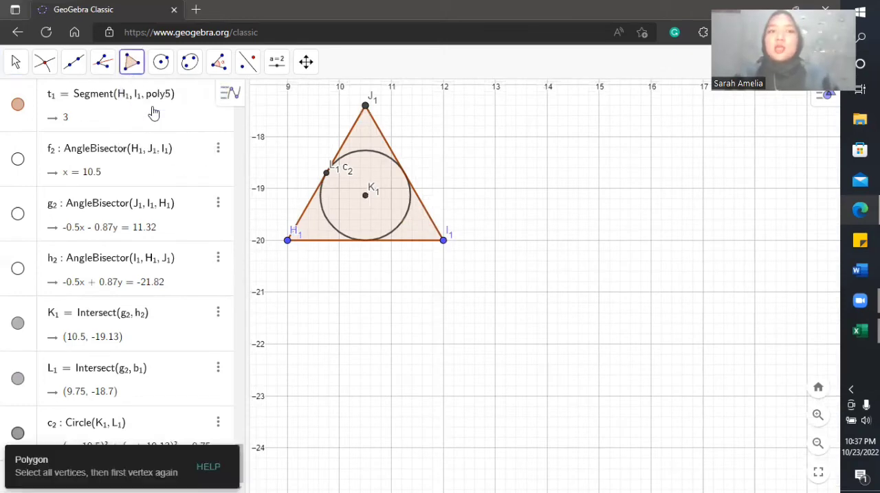
click(495, 292)
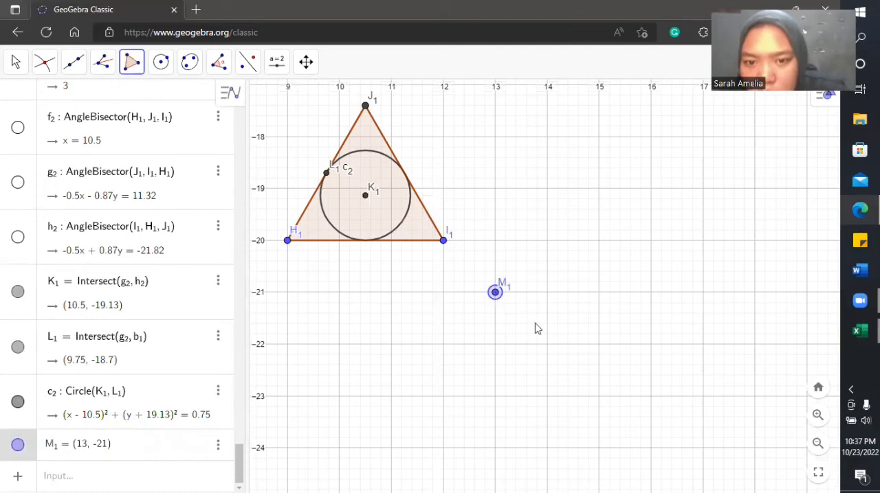
click(547, 396)
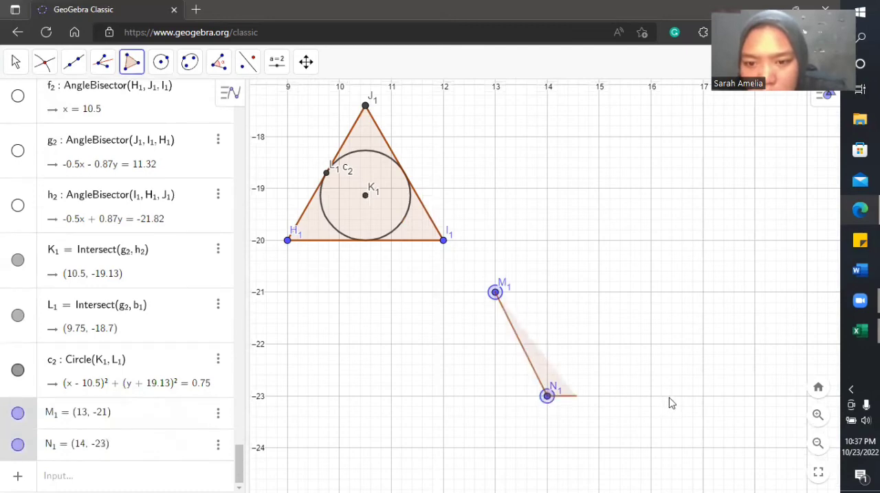
click(669, 397)
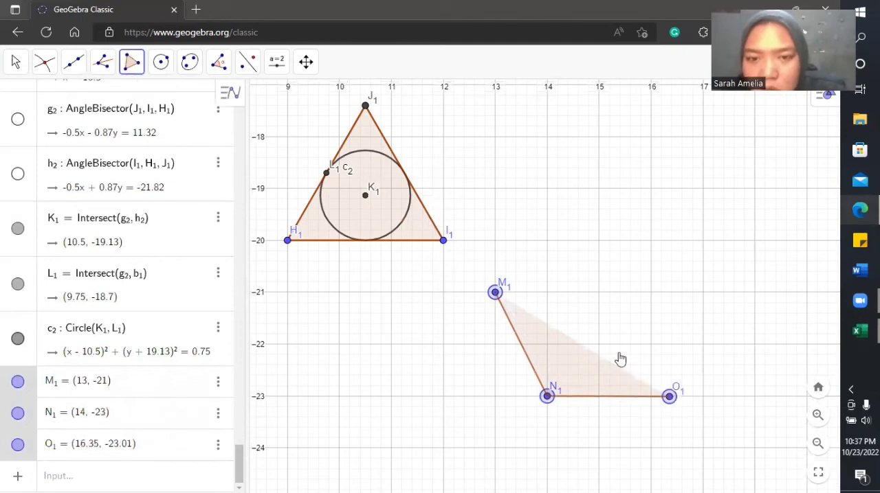
click(495, 292)
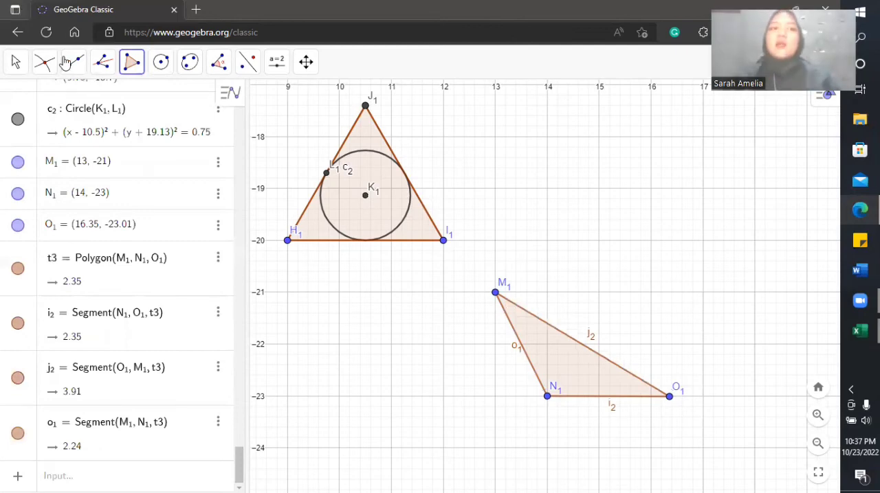
Step: Construct the angle bisectors at vertices N1 and O1 of the irregular triangle M1N1O1
click(102, 64)
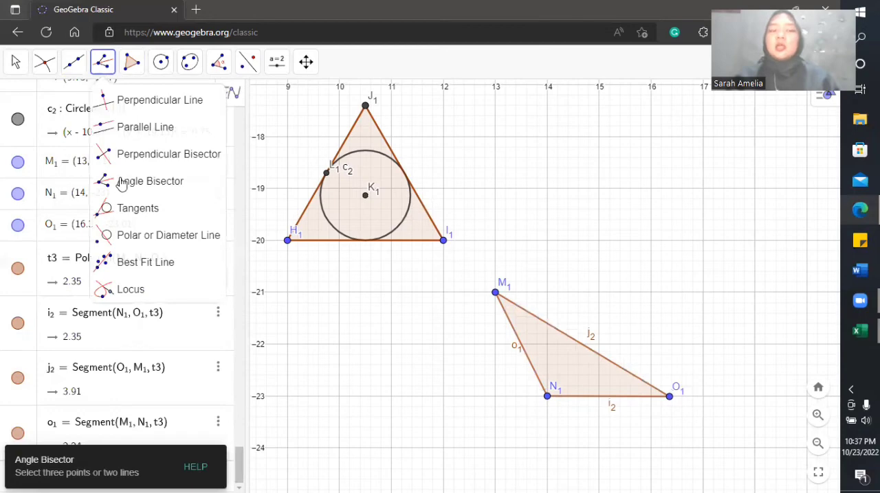
click(121, 182)
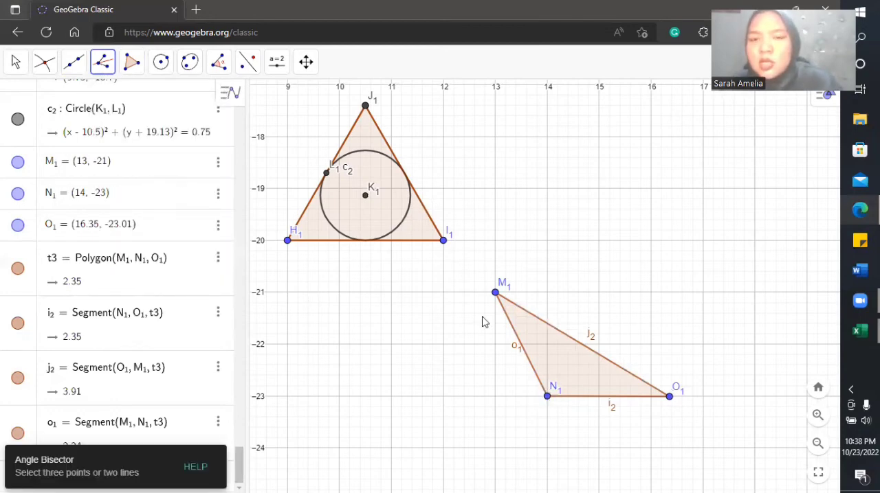
click(496, 294)
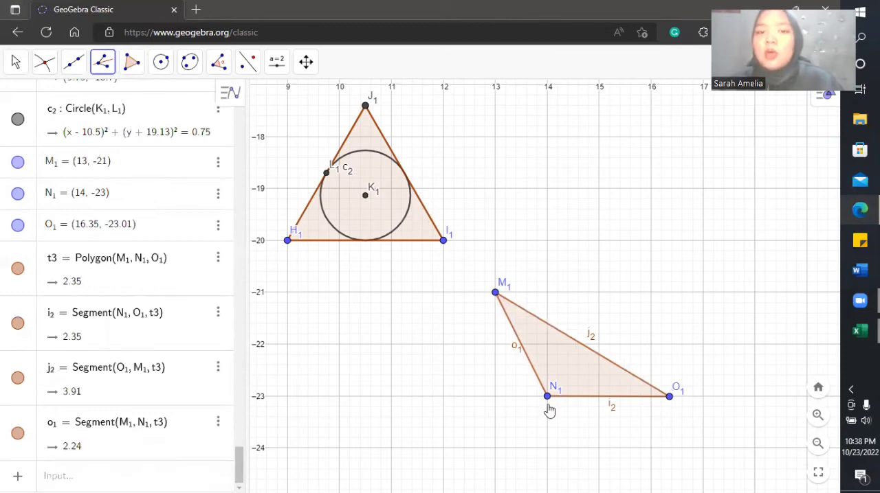
click(668, 397)
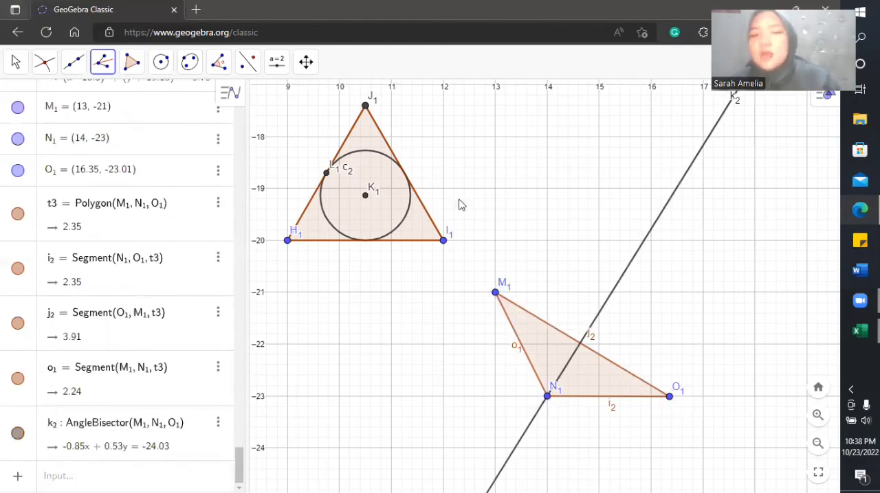
click(547, 396)
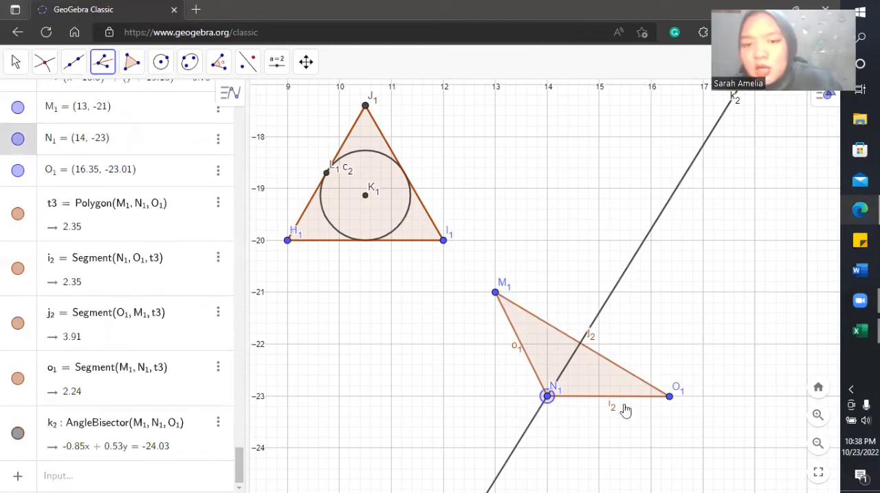
click(669, 396)
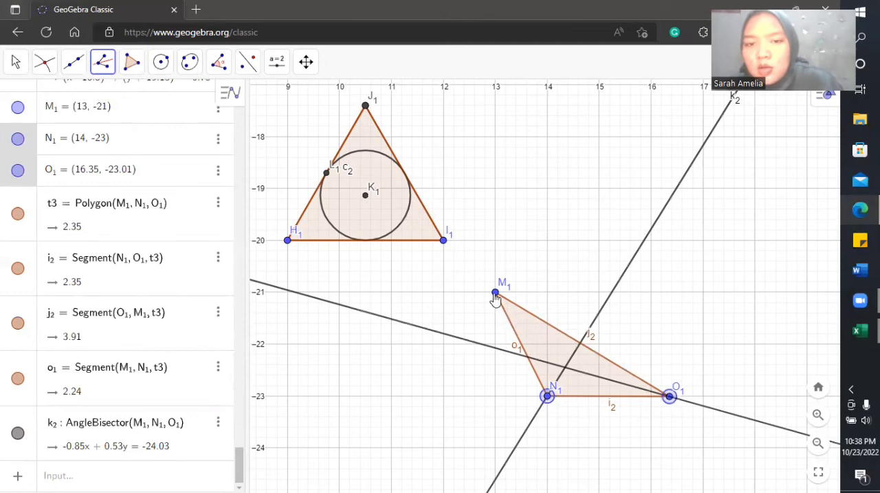
click(495, 294)
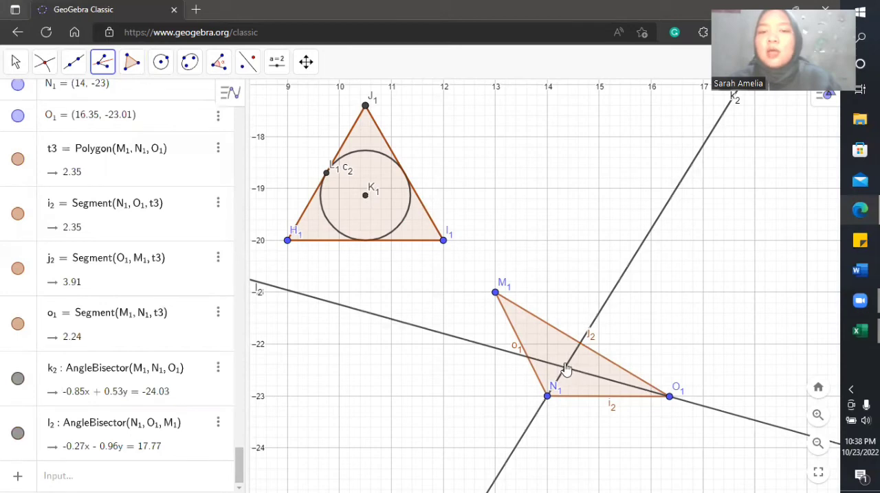
Step: Construct the angle bisector at vertex M1 of the irregular triangle through O1, M1 and N1
click(546, 394)
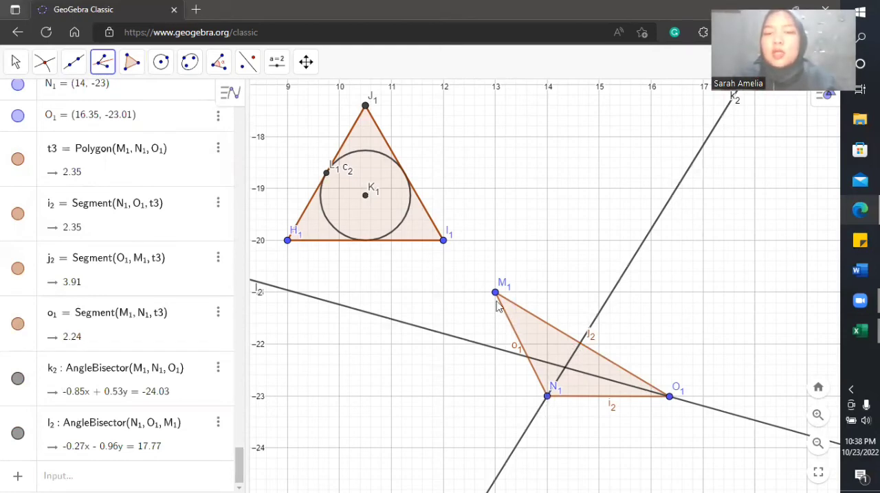
click(667, 400)
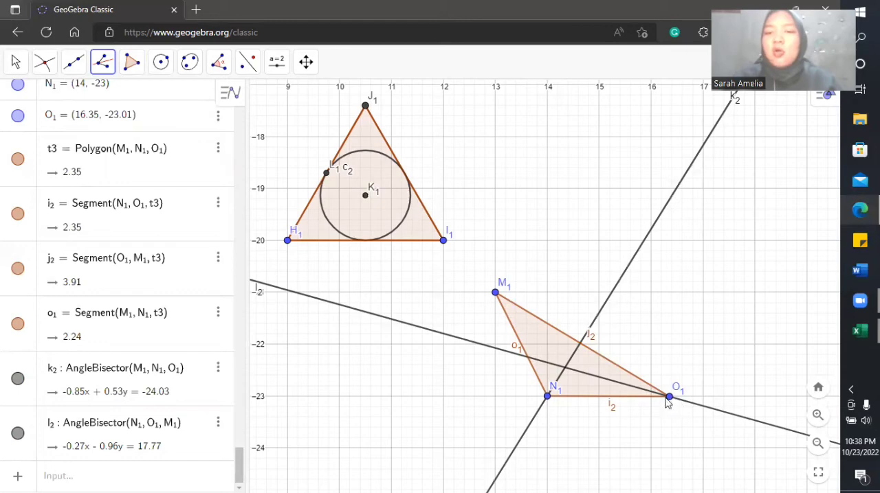
click(495, 294)
click(547, 397)
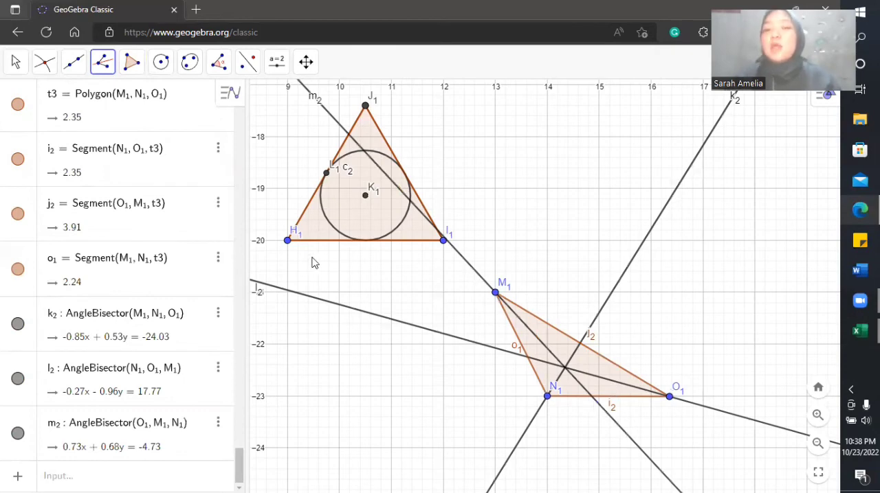
Step: With Intersect, mark the crossing of angle bisectors k2 and m2 and the point where k2 meets side M1O1
click(41, 67)
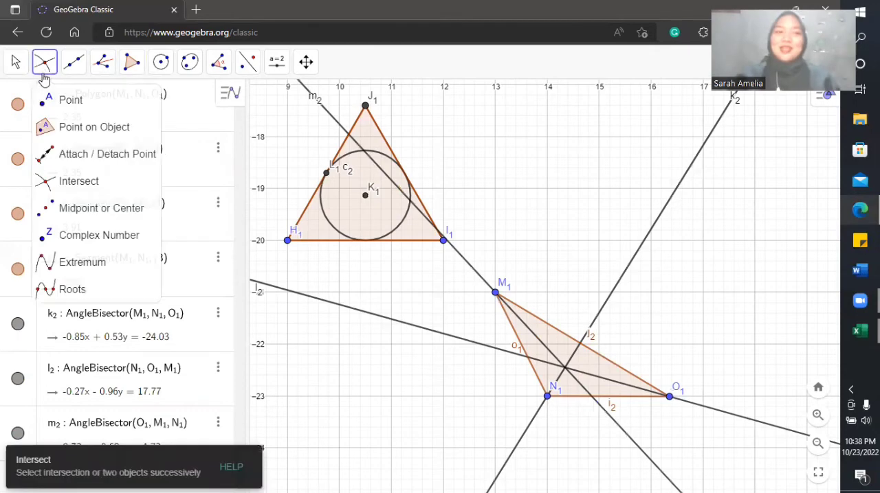
click(69, 182)
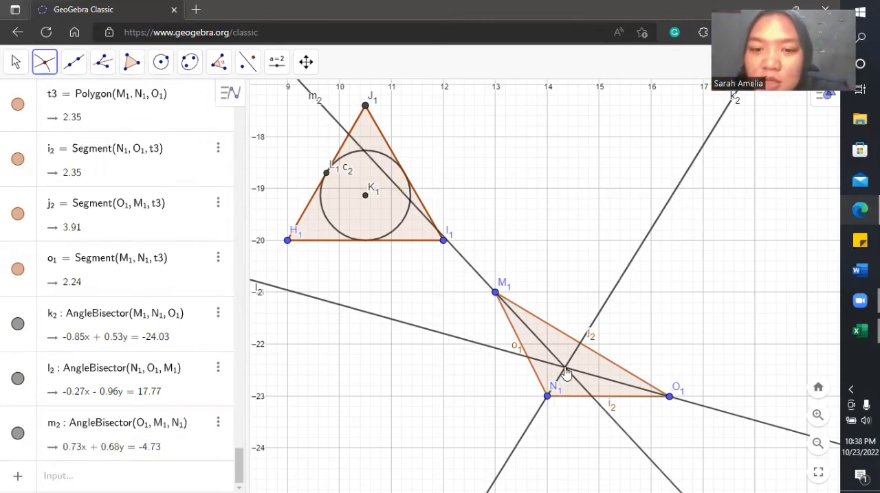
click(529, 430)
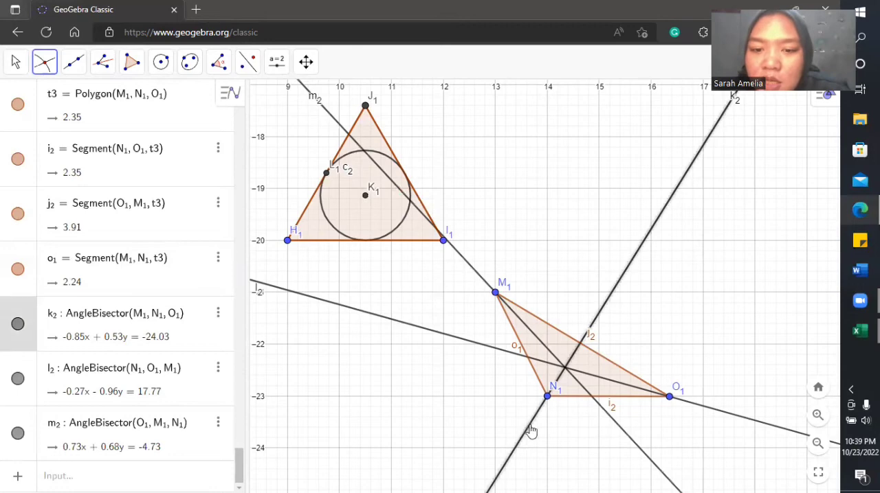
click(619, 431)
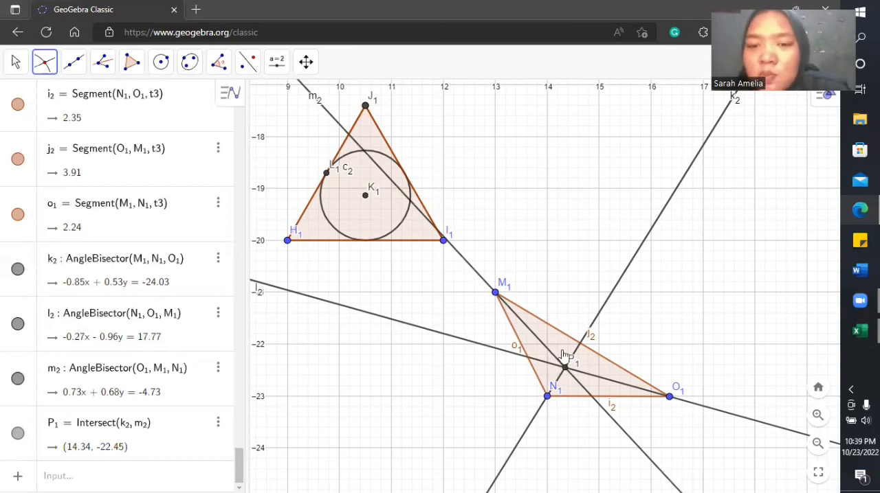
click(603, 304)
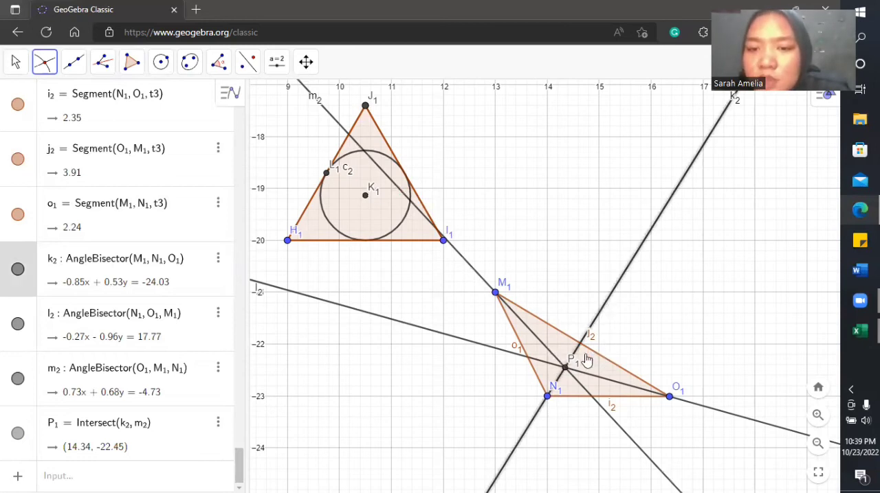
click(606, 365)
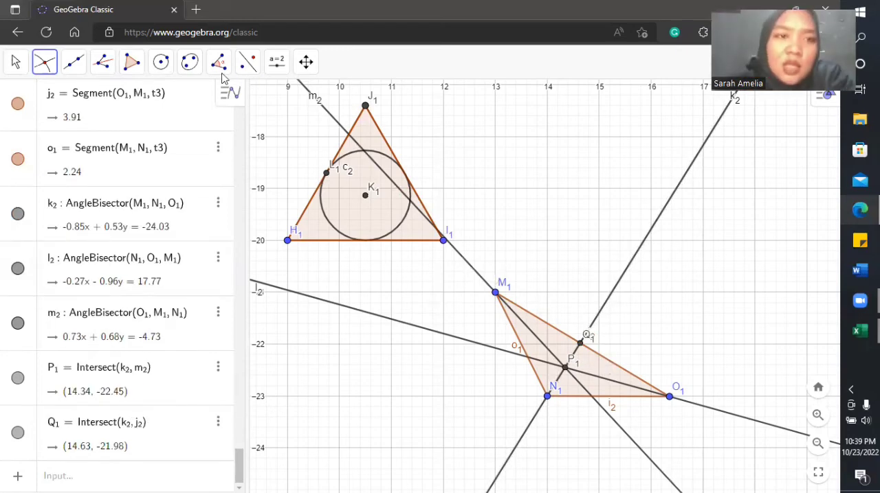
Step: Draw the irregular triangle's inscribed circle with Circle with Center through Point, centred at P1 and passing through Q1
click(165, 64)
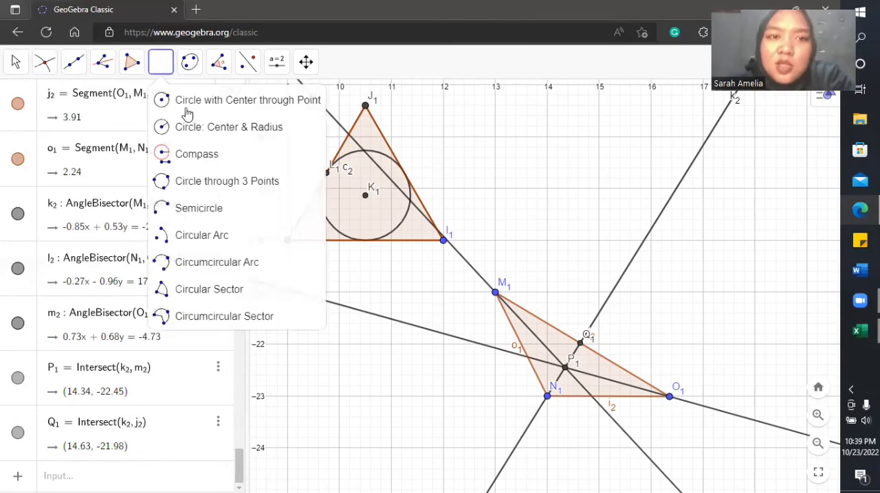
click(187, 114)
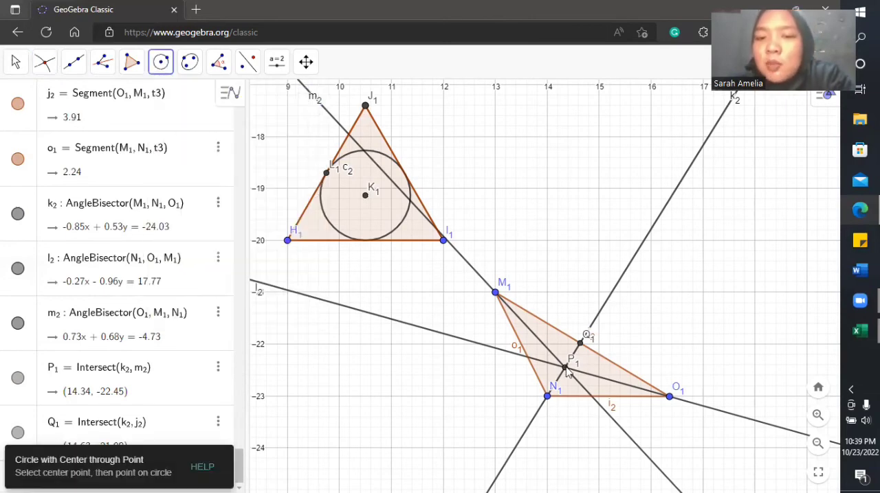
click(566, 366)
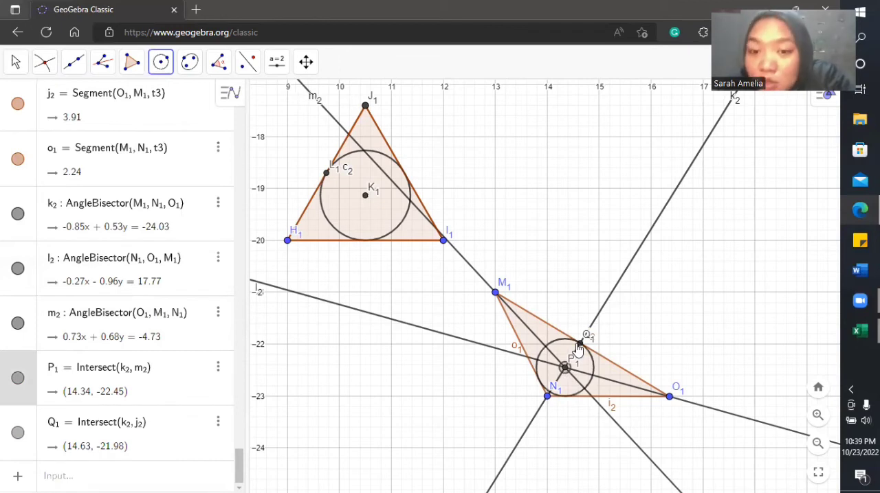
click(579, 343)
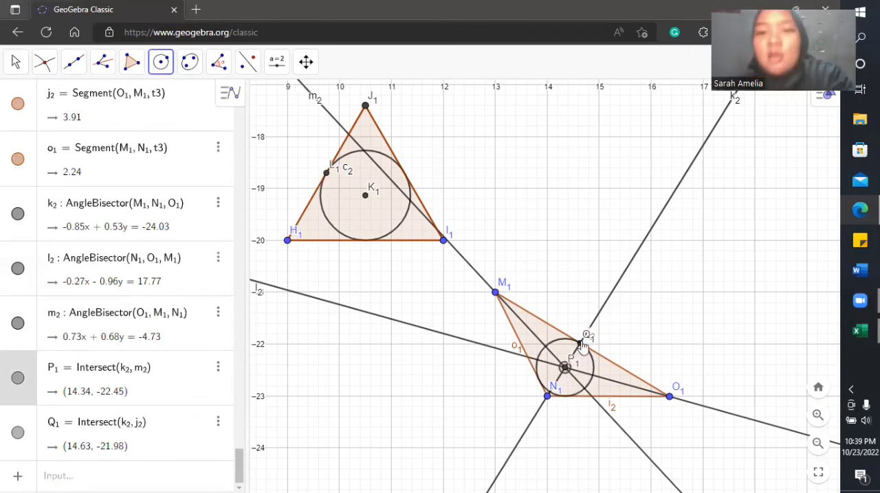
click(582, 342)
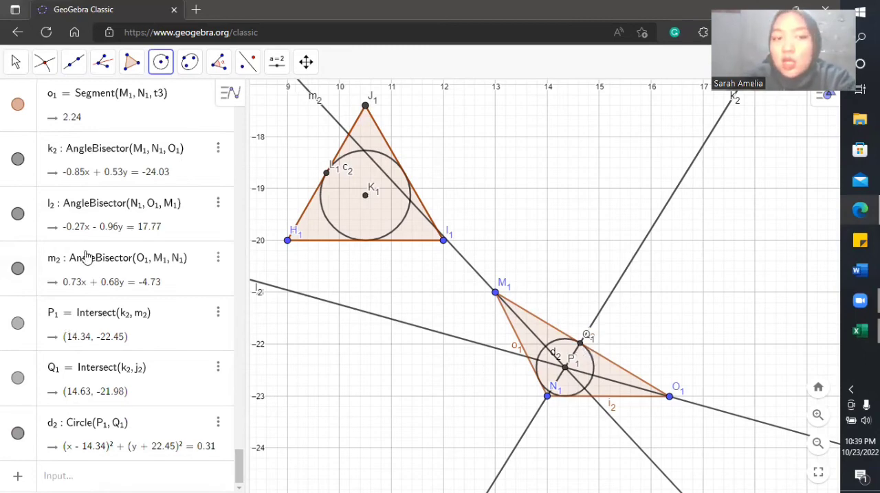
Step: Hide the three angle bisectors k2, l2 and m2 of the irregular triangle M1N1O1
click(19, 161)
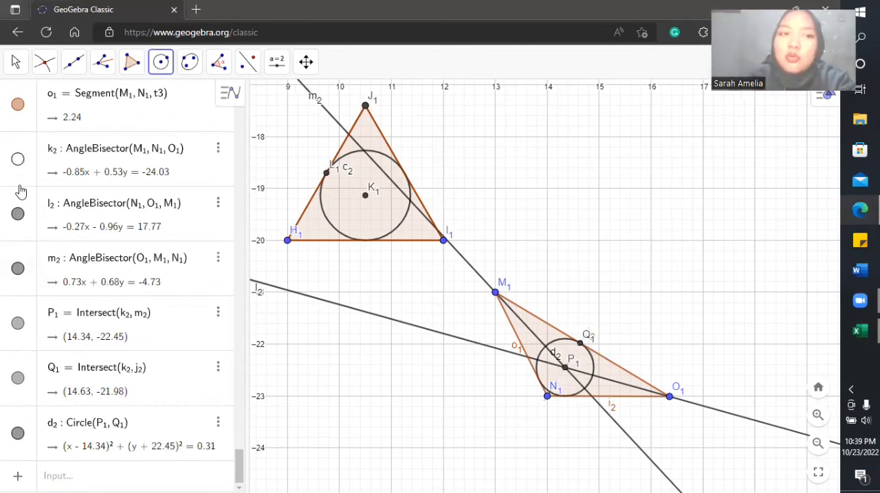
click(19, 215)
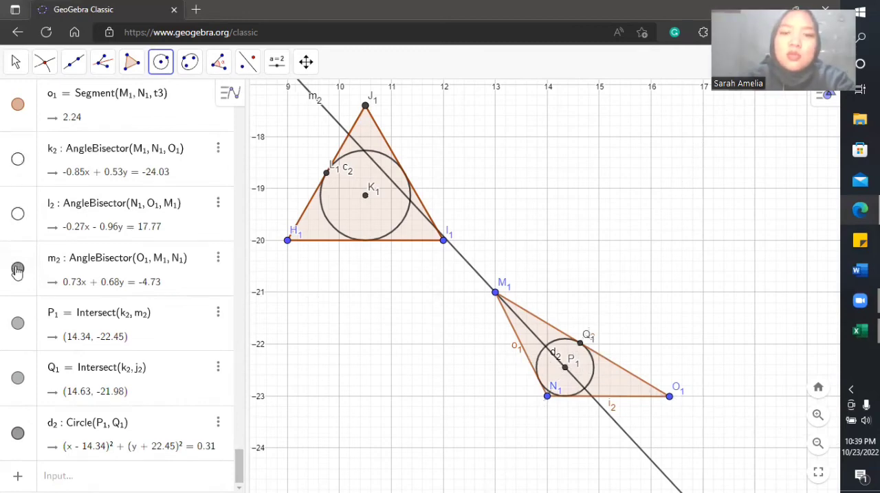
click(17, 268)
drag(614, 246, 627, 265)
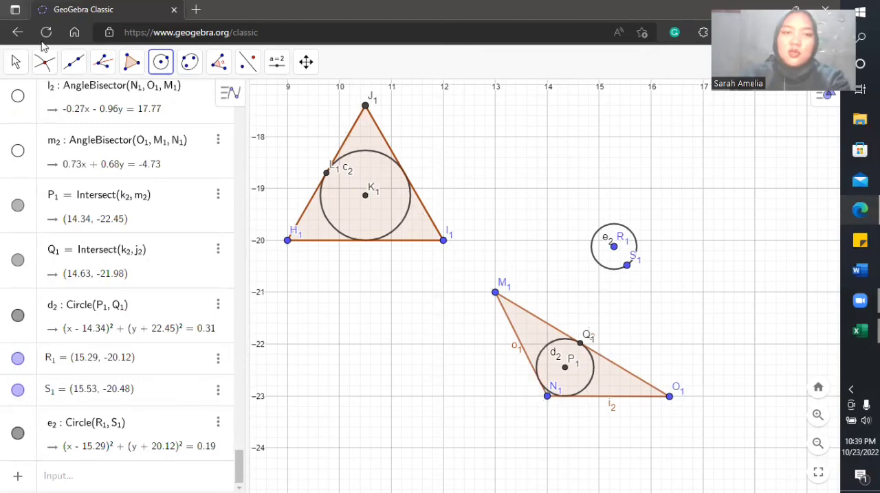
click(17, 68)
key(ctrl+z)
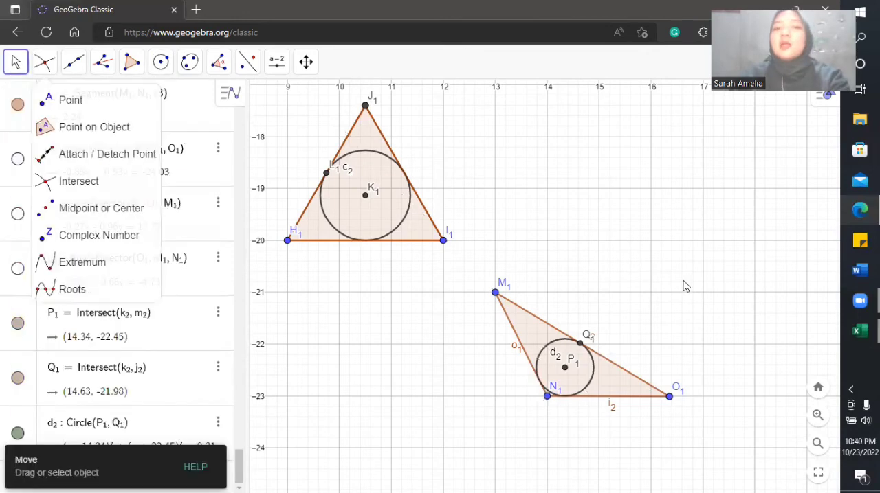
click(657, 249)
drag(592, 157, 617, 240)
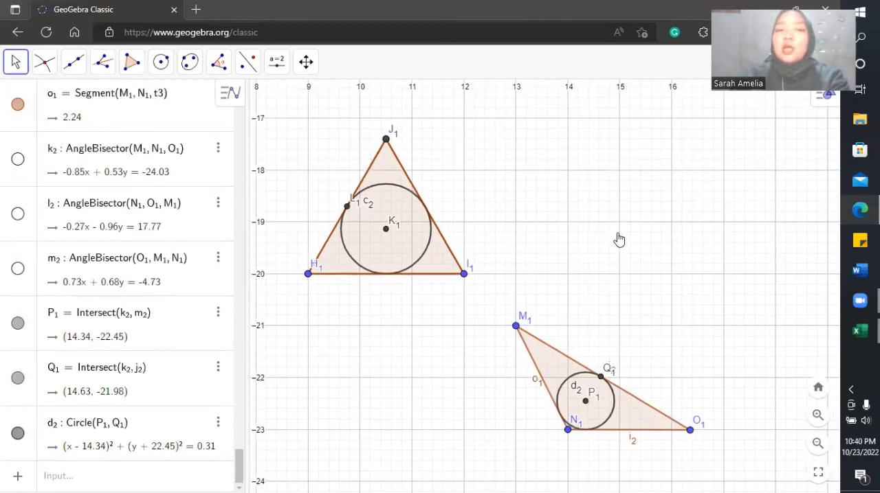
drag(734, 446, 740, 479)
drag(408, 104, 522, 347)
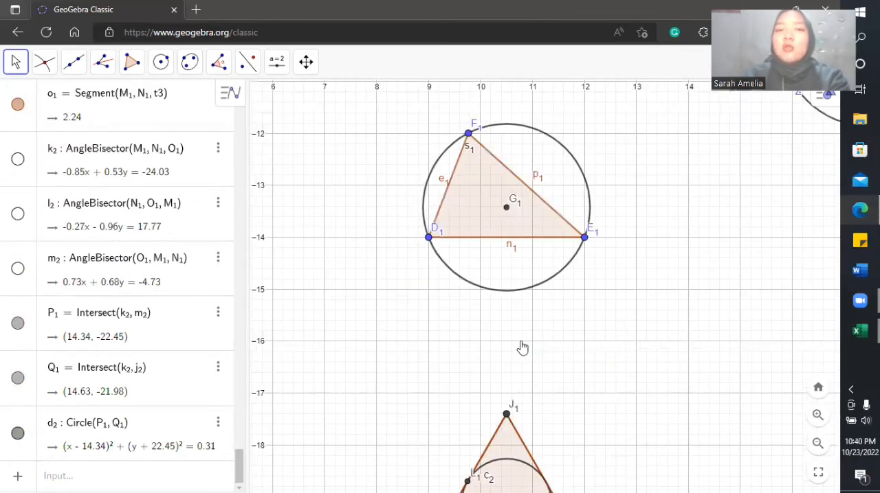
drag(314, 112, 595, 191)
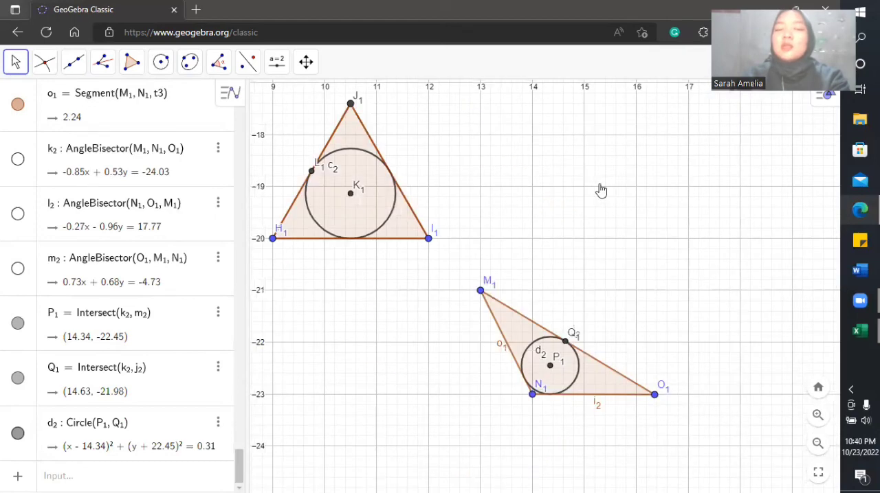
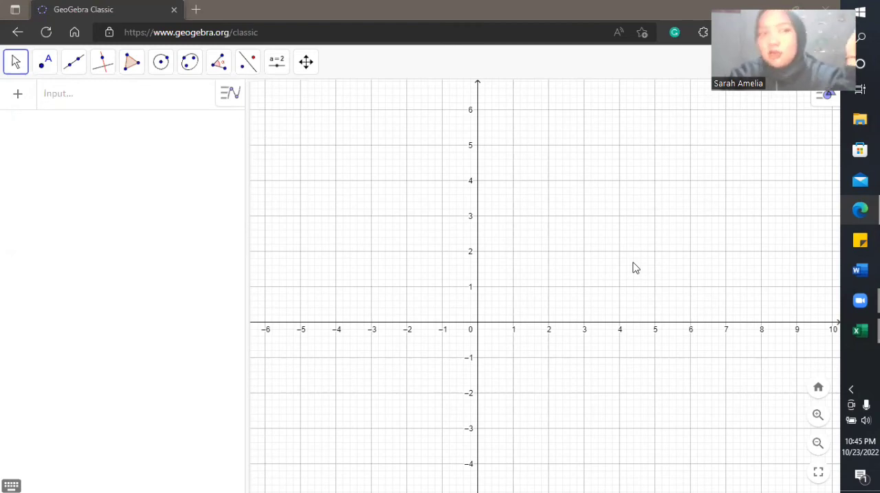
Step: Graph the linear function 7x + 7 in the empty coordinate plane
drag(615, 259, 613, 232)
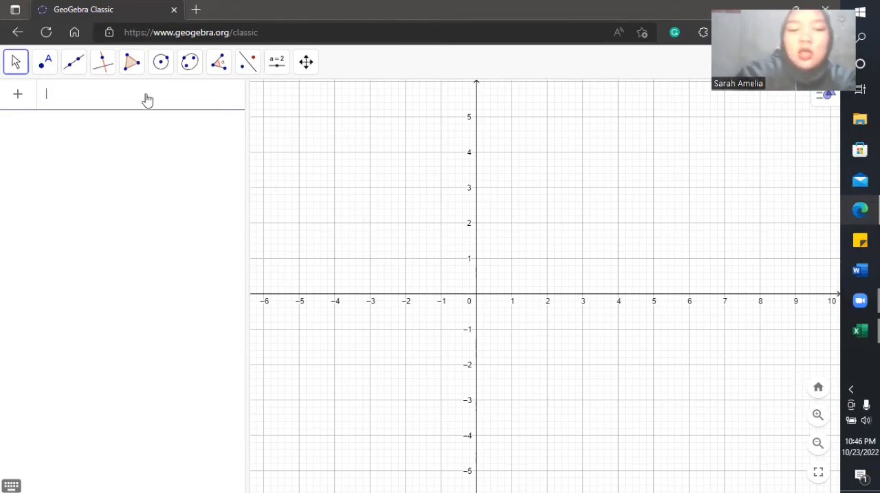
text(7)
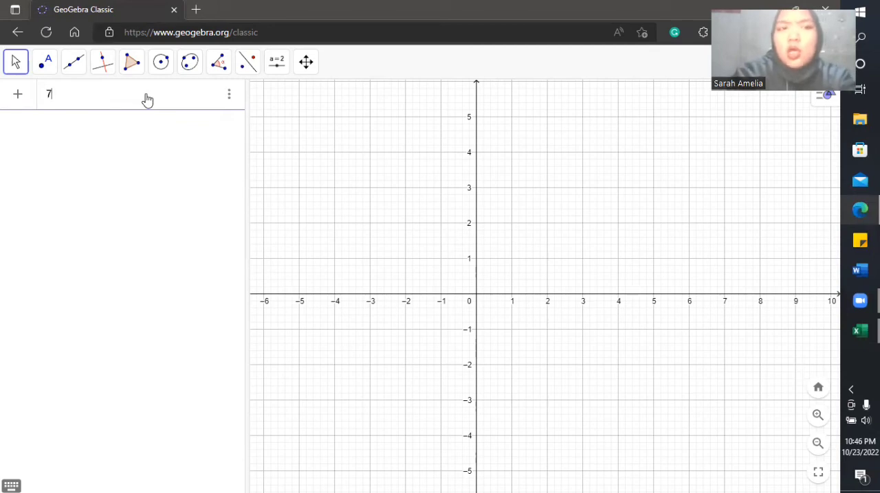
text(x + )
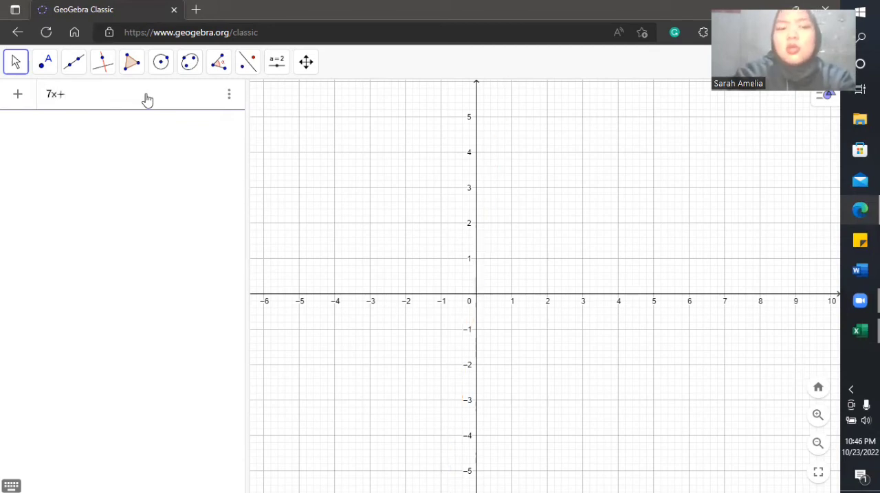
text(7)
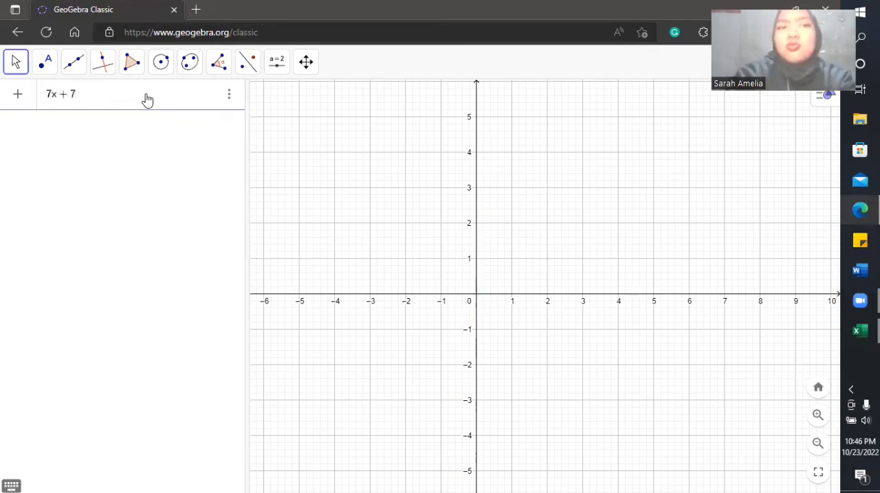
key(Return)
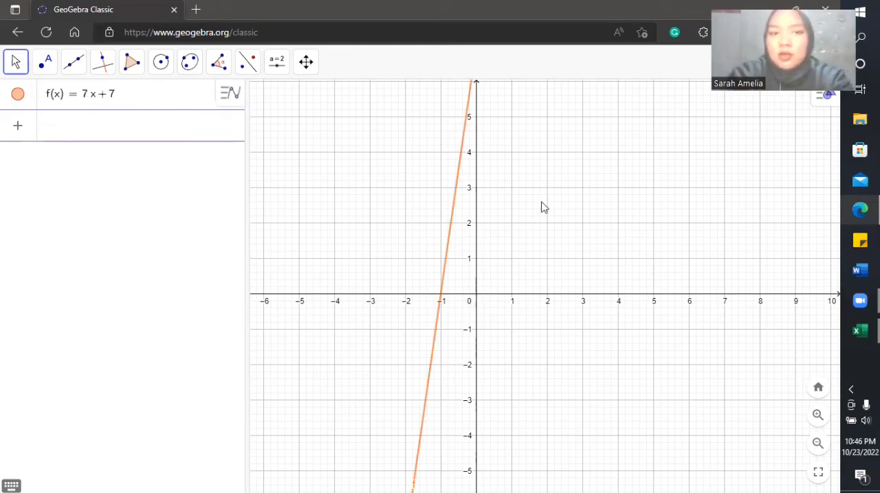
Step: Graph a second linear function, −5x − 1, in the same coordinate plane
drag(542, 203, 536, 224)
drag(556, 185, 550, 230)
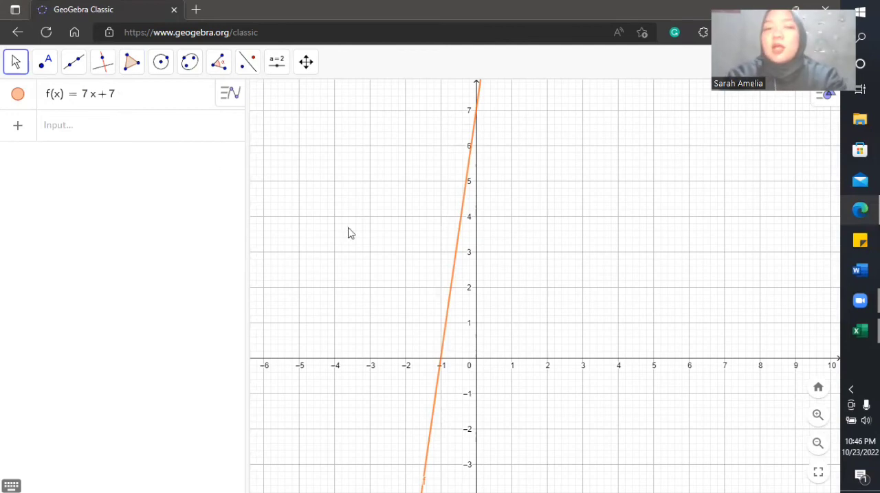
mouse_move(541, 213)
mouse_down()
mouse_move(534, 232)
mouse_move(535, 218)
mouse_up()
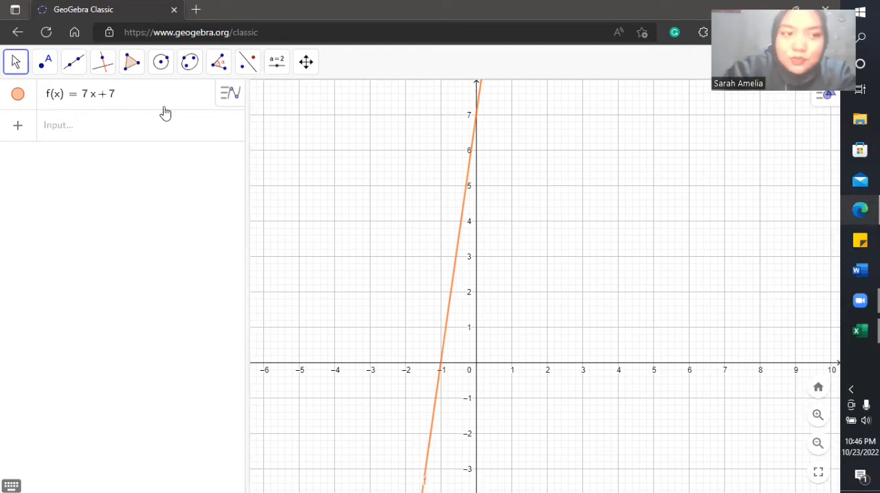
click(151, 124)
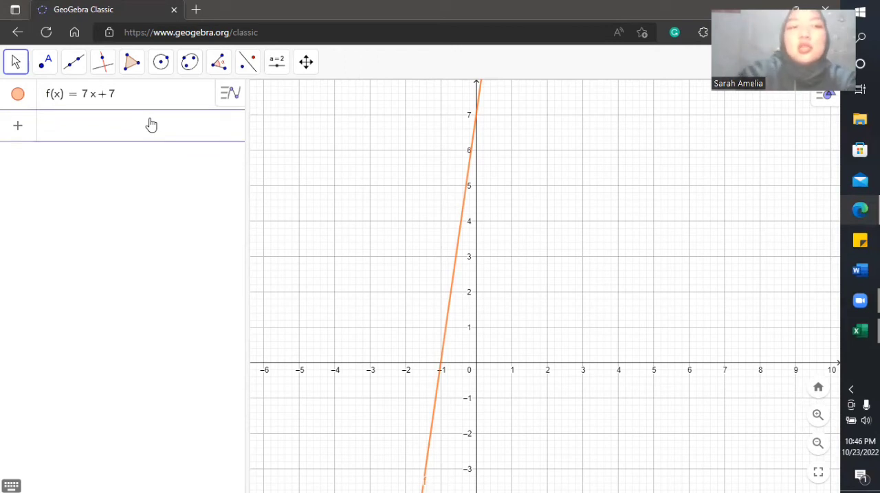
text(-)
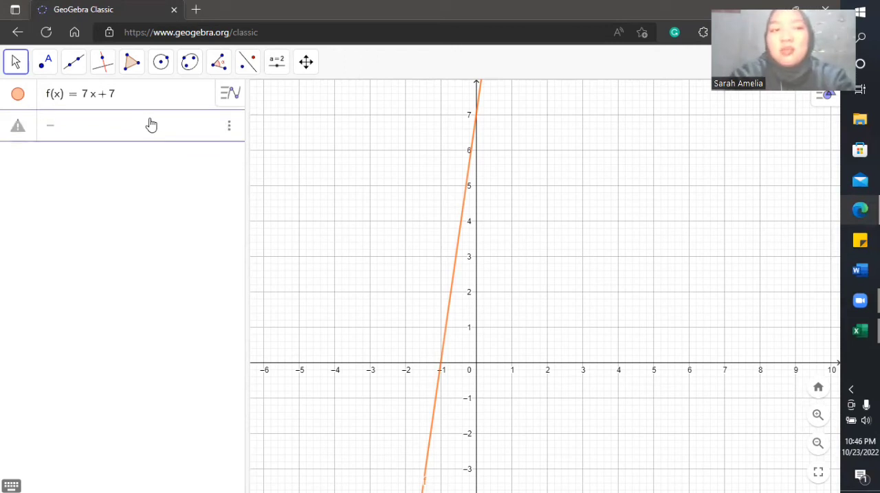
text(5xx)
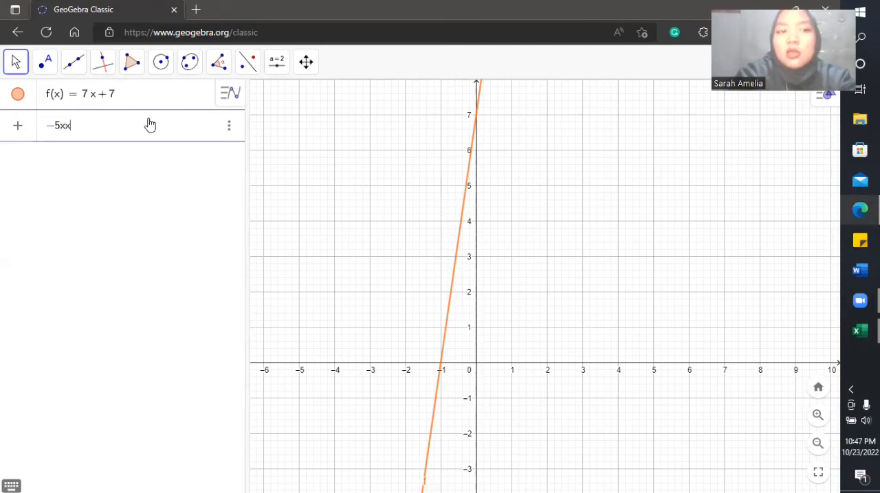
key(BackSpace)
text(- 1)
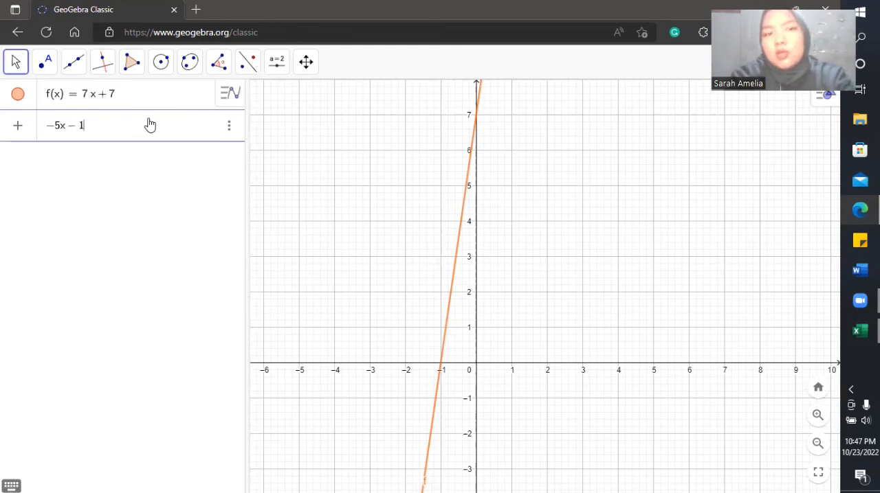
key(Return)
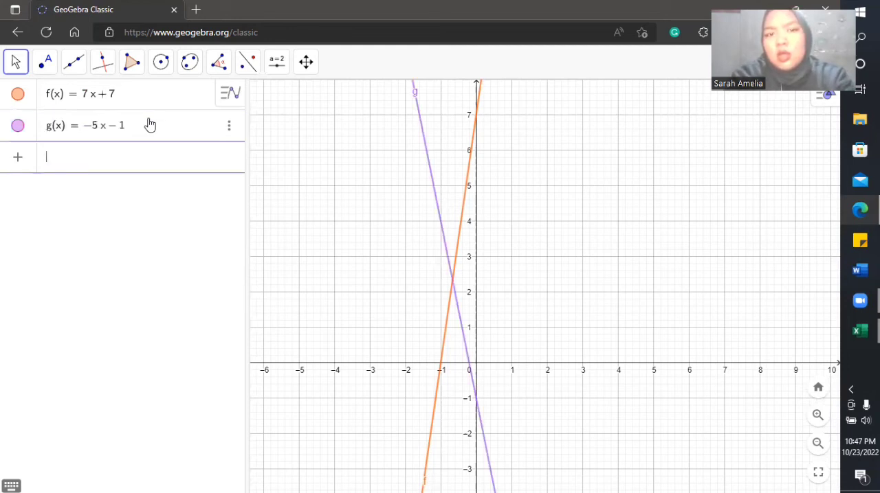
Step: Hide the graphs of both linear functions, f(x) = 7x + 7 and g(x) = −5x − 1
drag(579, 215, 595, 210)
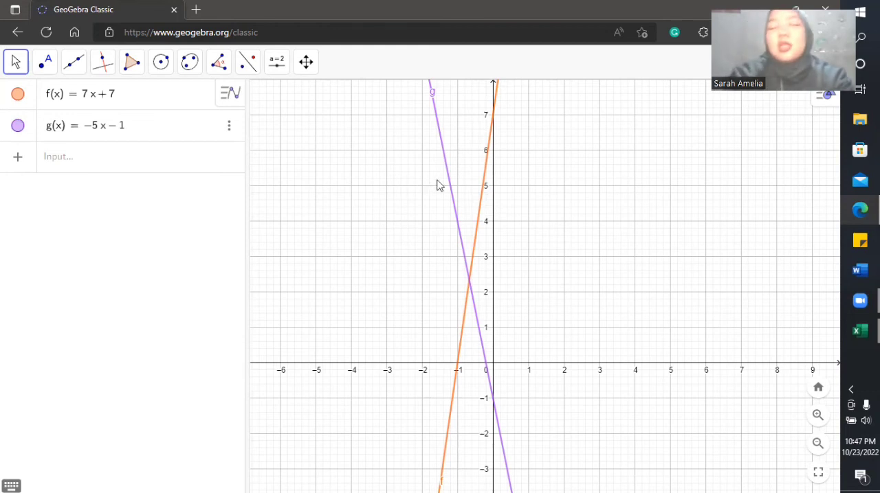
click(18, 95)
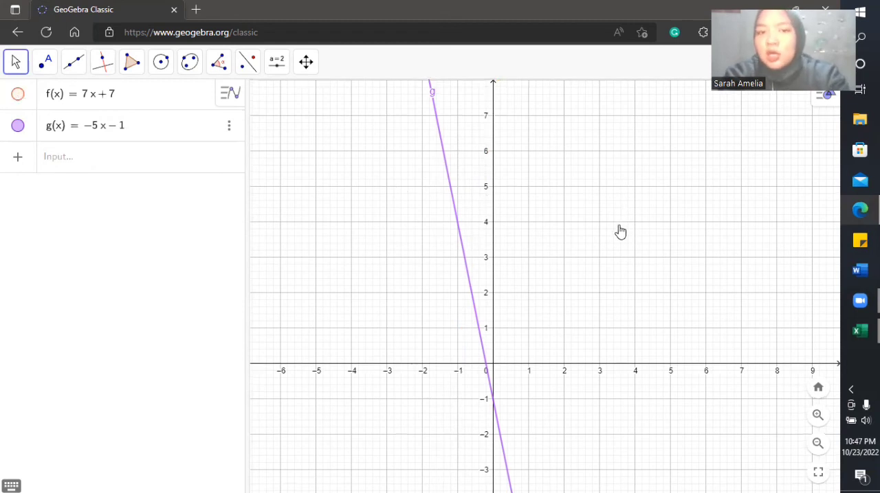
drag(619, 231, 628, 181)
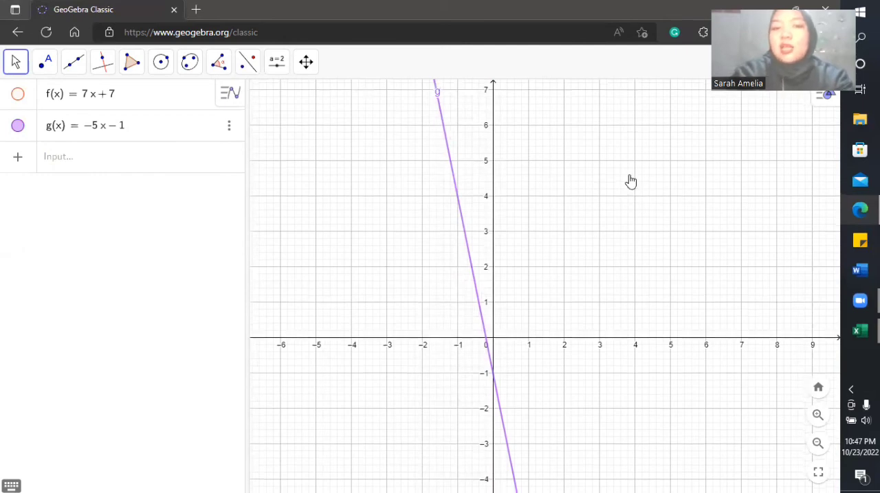
click(16, 127)
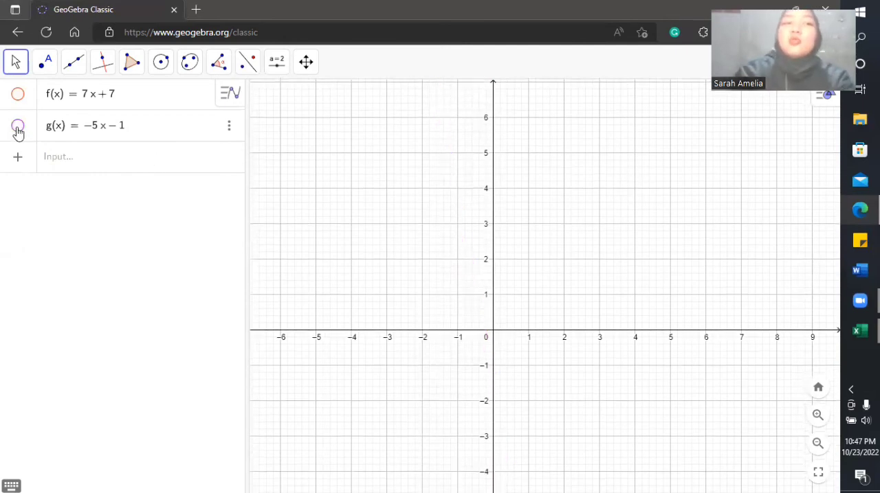
Step: Graph the quadratic function x^2 − 6x + 7 as a new entry below the two linear functions
click(70, 157)
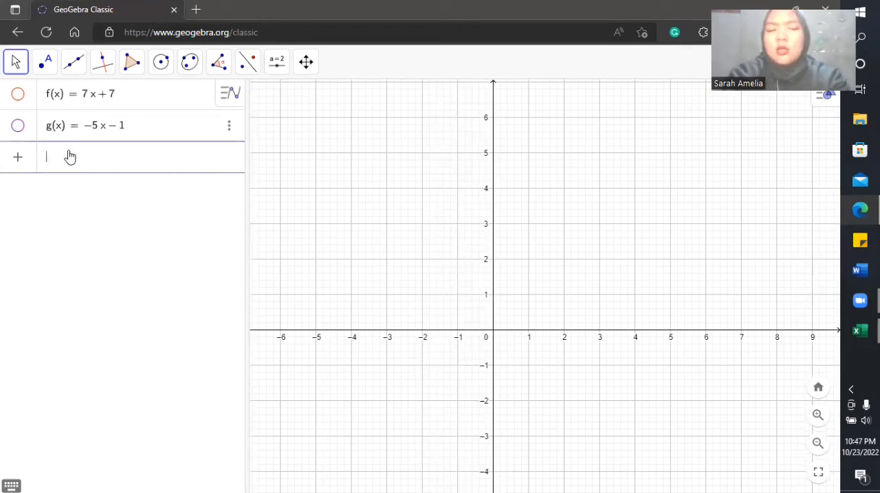
text(3)
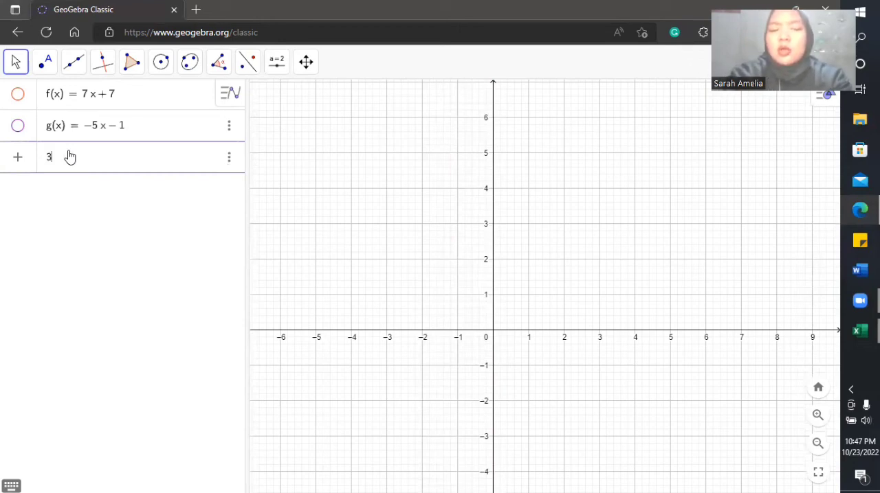
key(BackSpace)
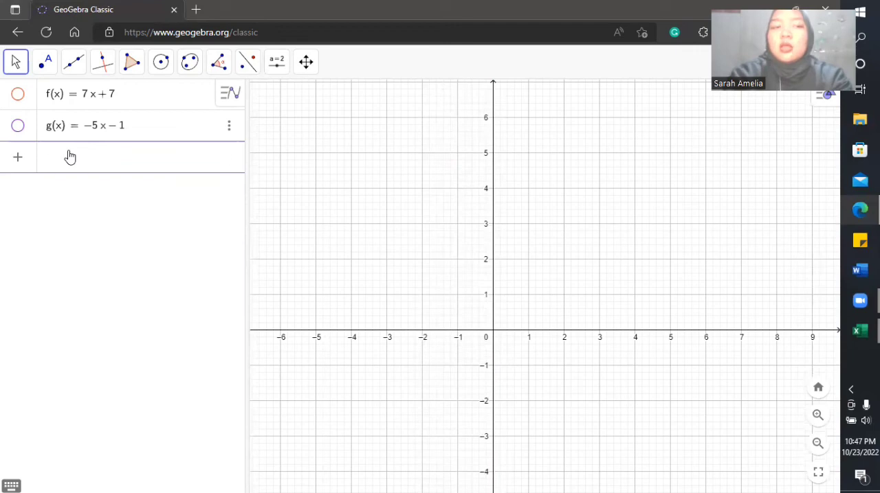
text(x)
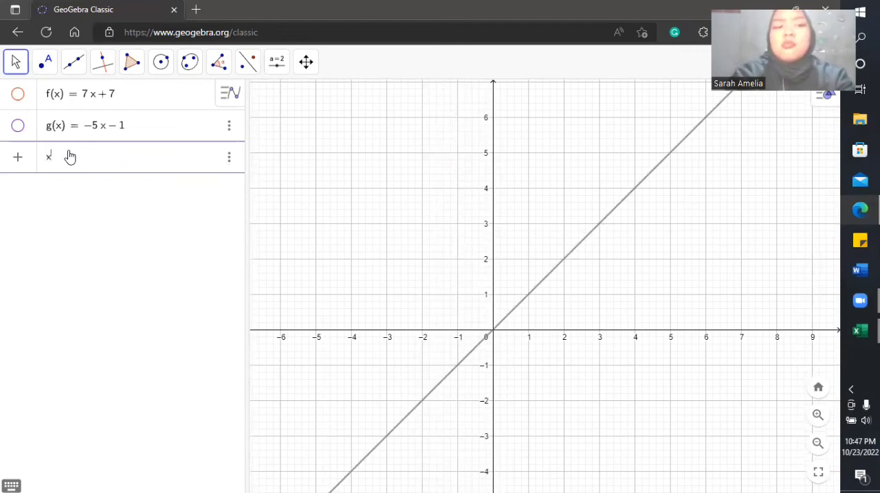
text(^)
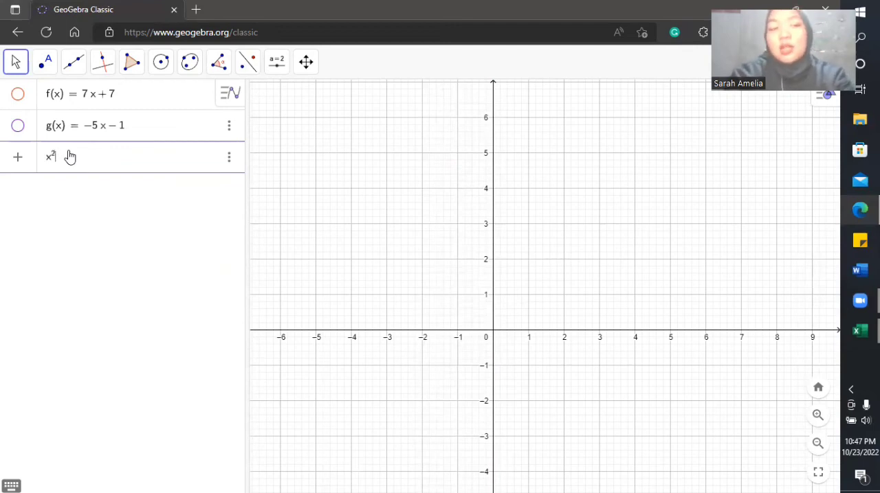
text(2-)
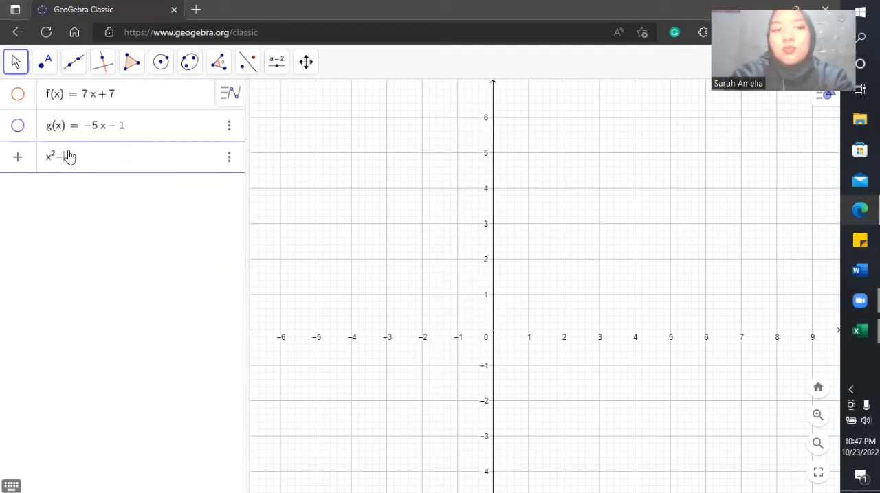
text(5x)
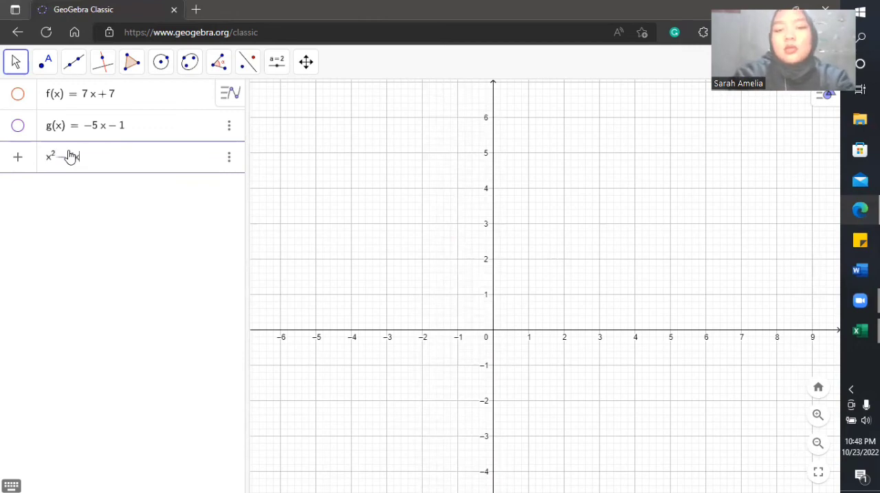
text(+7)
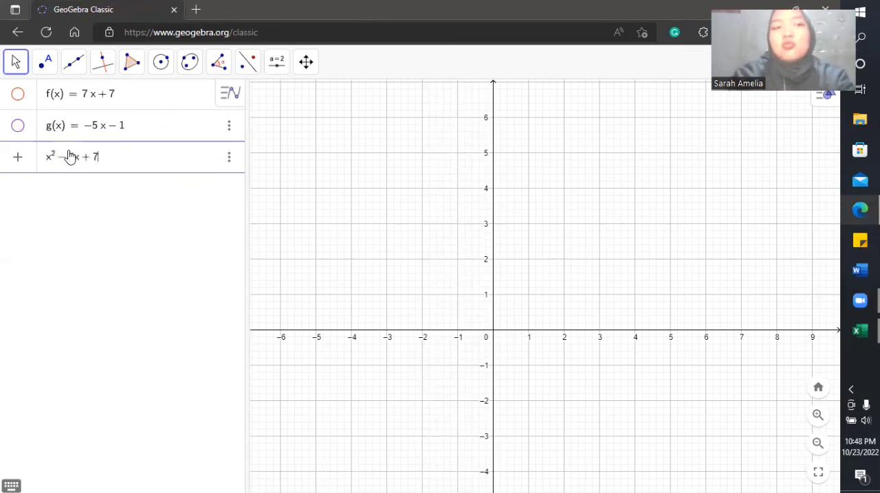
key(Return)
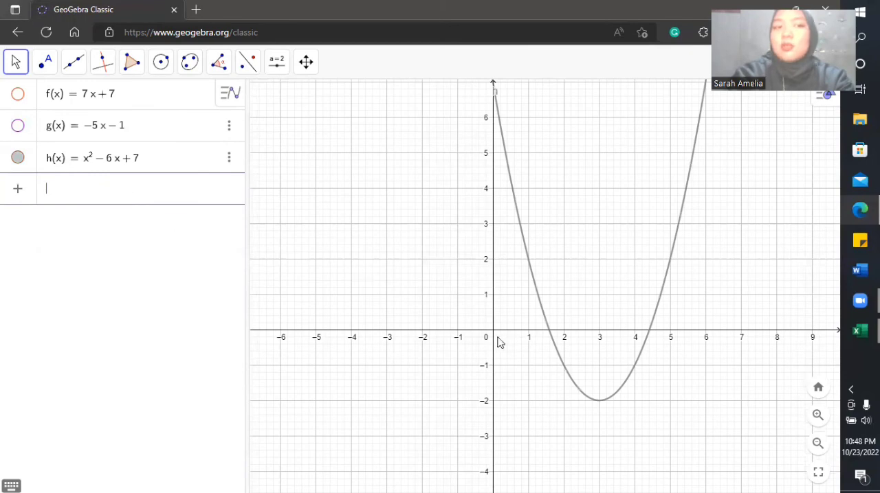
drag(673, 303, 557, 305)
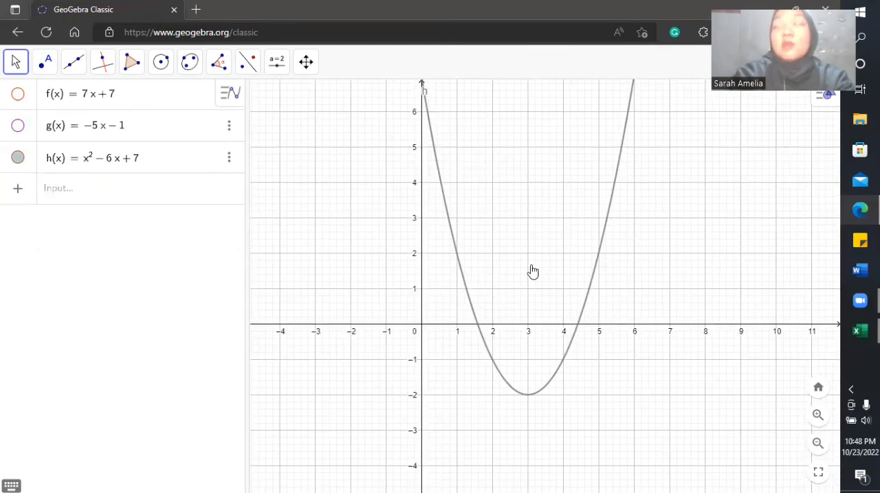
drag(529, 272, 521, 306)
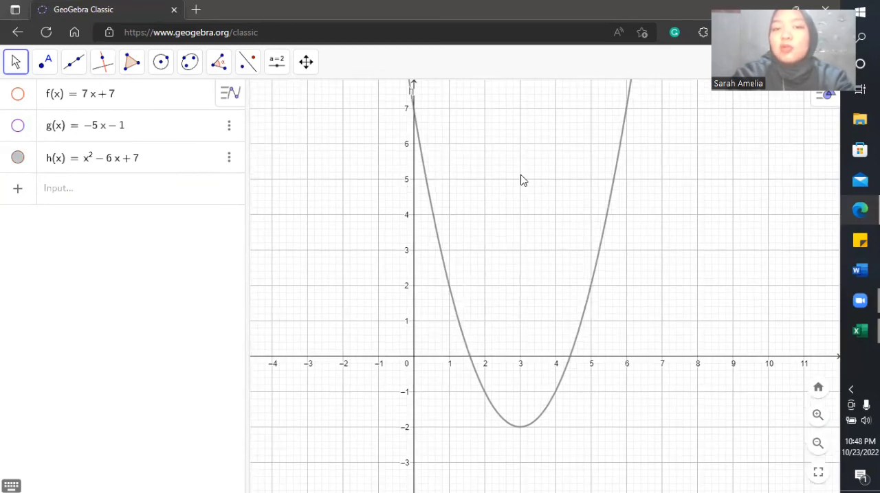
drag(520, 180, 519, 135)
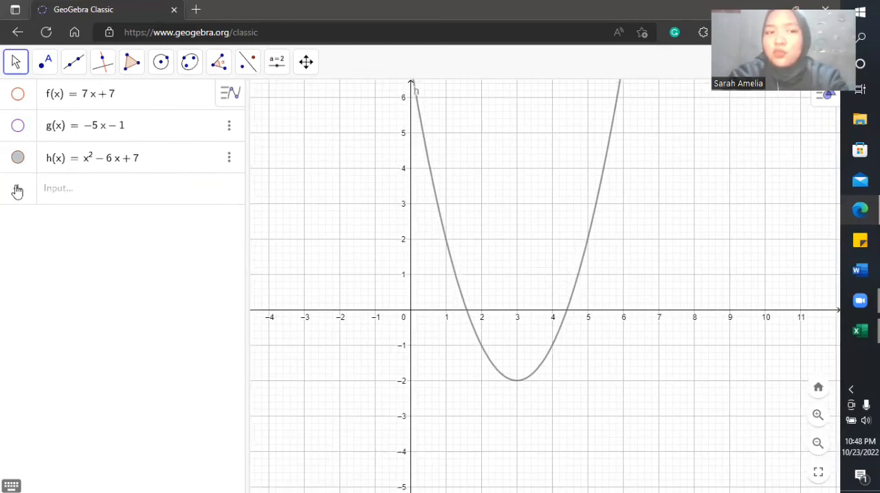
Step: Graph the quadratic function 3x^2 + 3x + 4 alongside the x^2 − 6x + 7 parabola
click(68, 184)
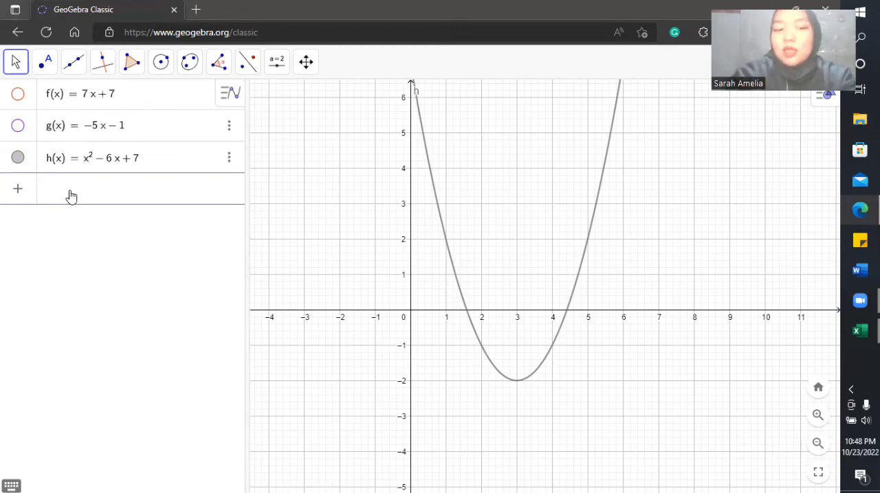
text(3)
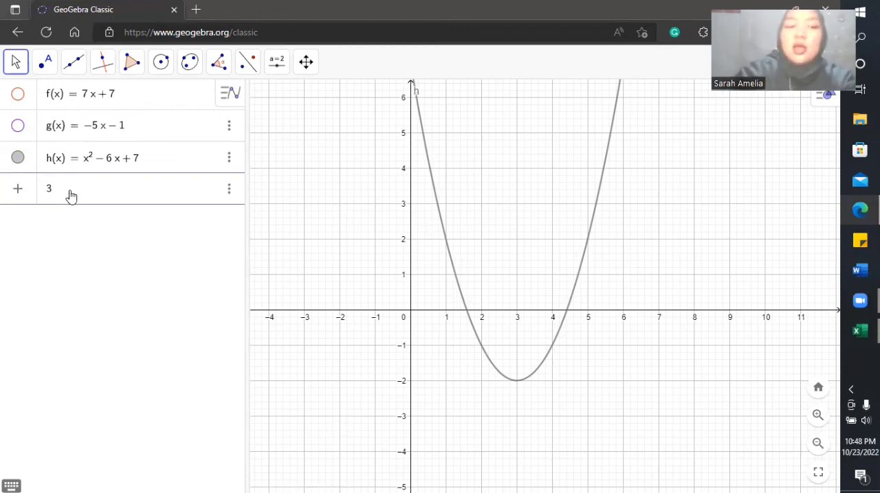
text(x^)
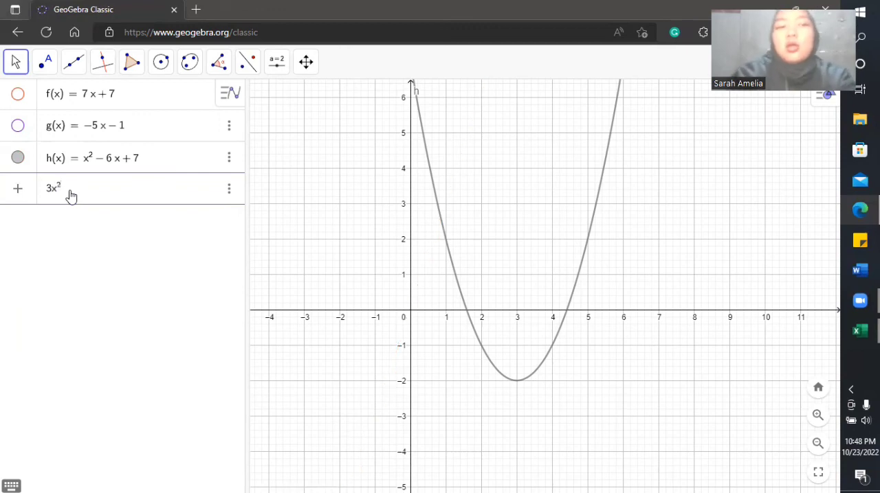
text(2+)
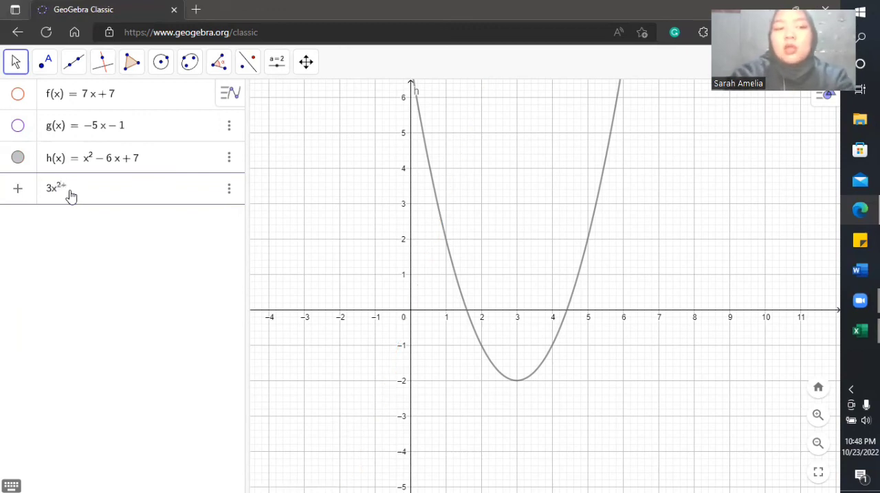
key(BackSpace)
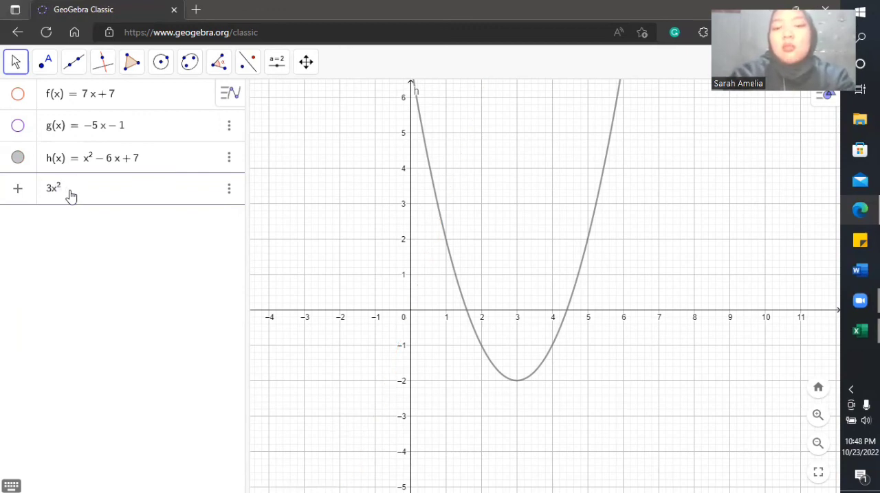
key(Right)
text(+ 3)
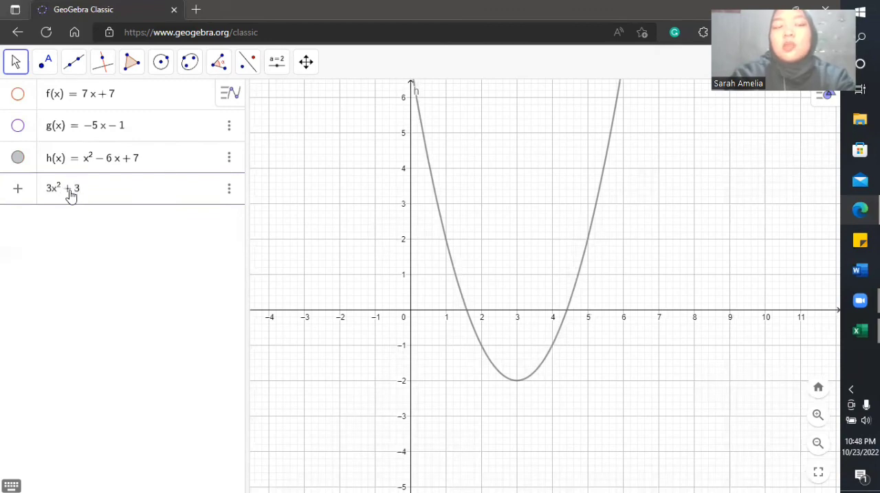
text(x + 4)
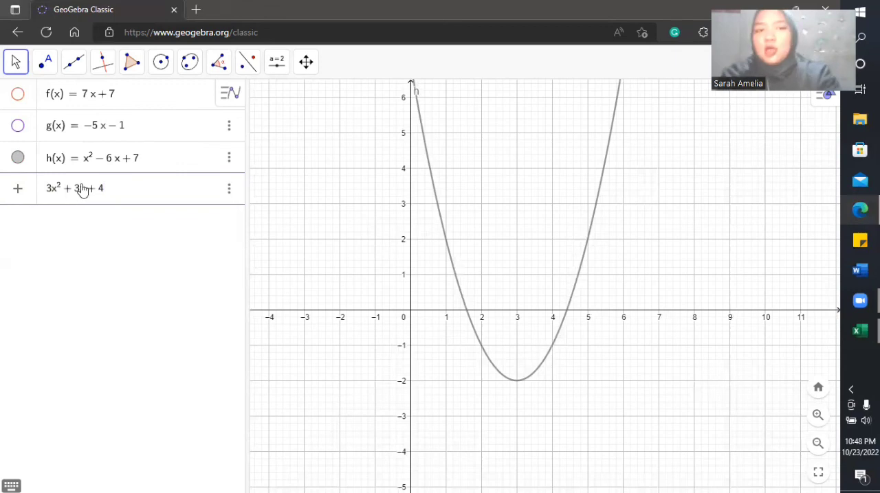
key(Return)
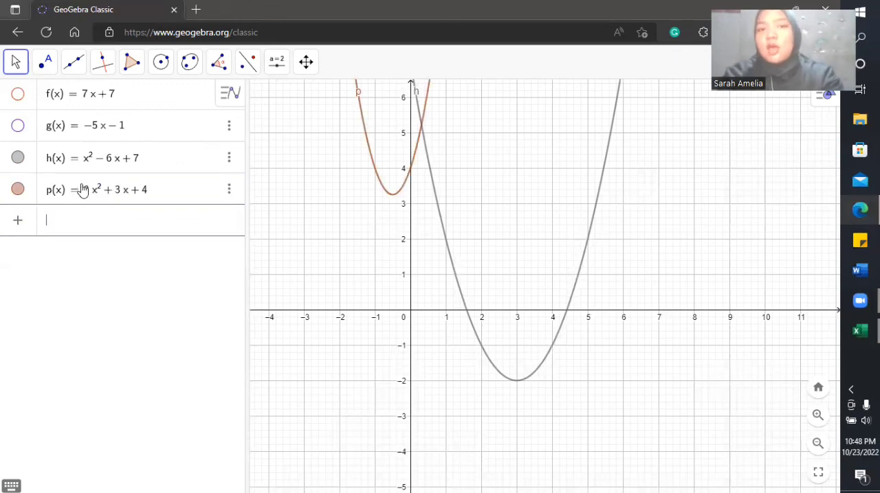
click(330, 256)
drag(329, 256, 338, 287)
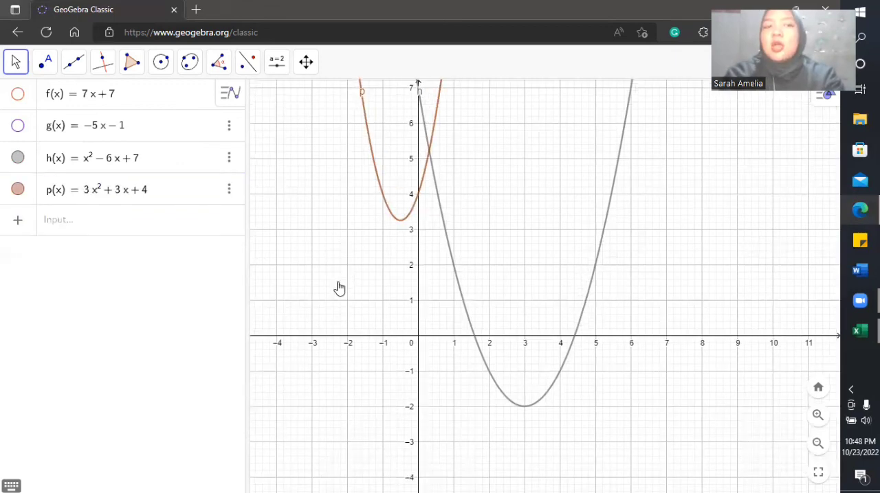
drag(315, 229, 359, 260)
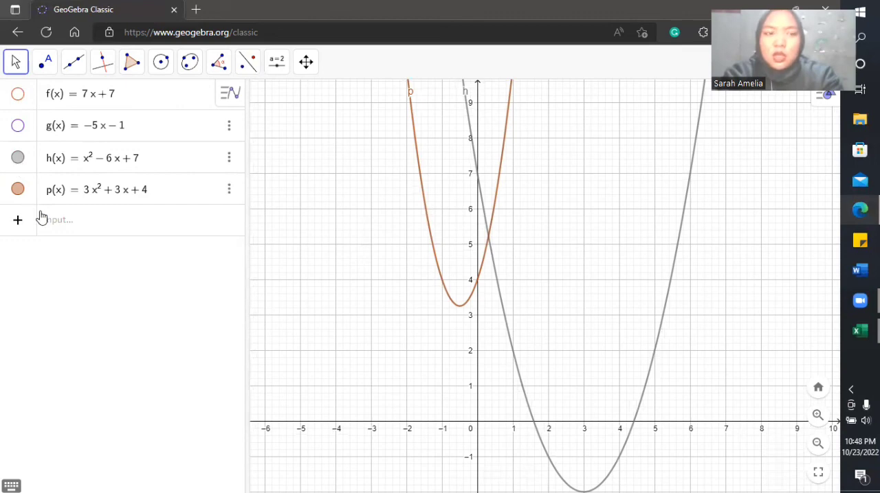
Step: Hide the graphs of both quadratic functions, x^2 − 6x + 7 and 3x^2 + 3x + 4
click(17, 159)
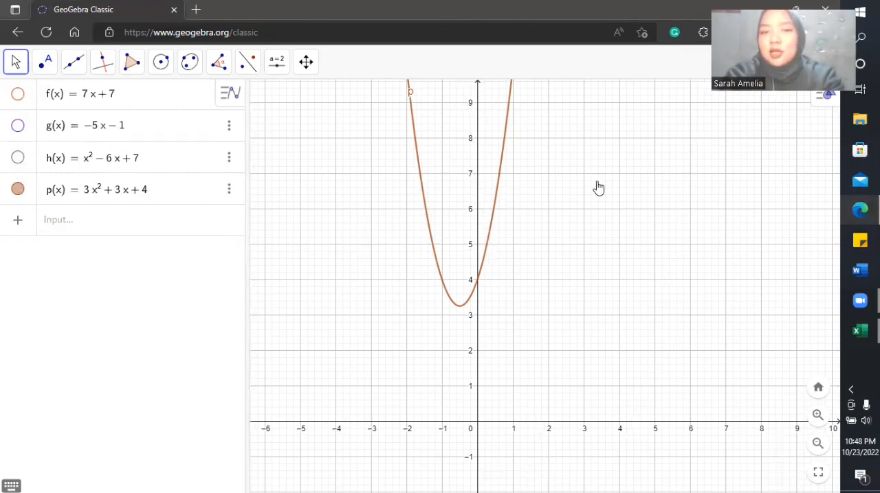
drag(607, 220, 580, 121)
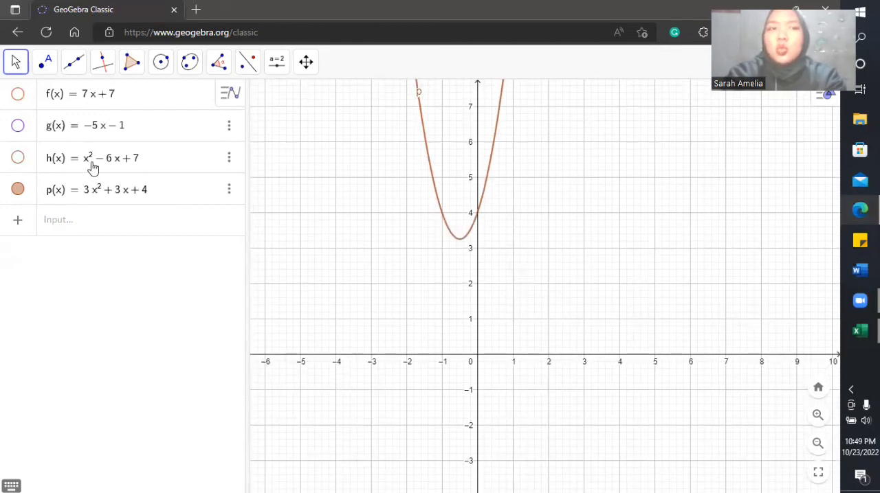
click(16, 191)
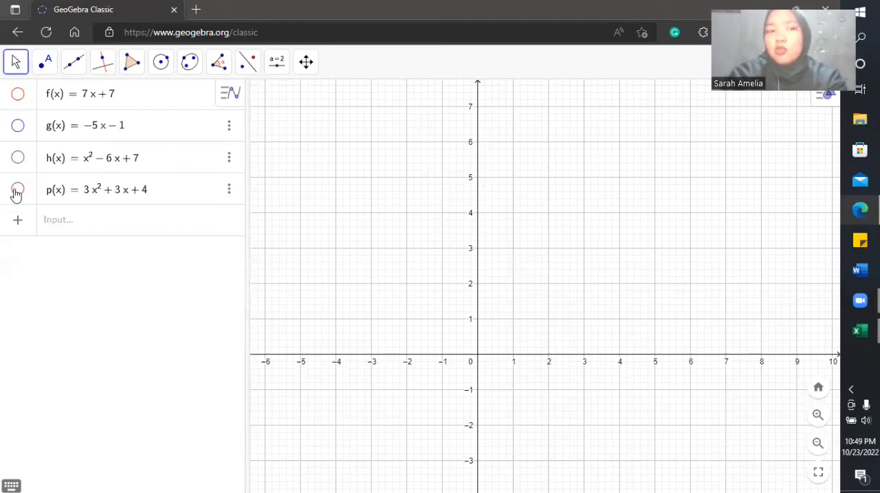
Step: Graph the quadratic function −x^2 − 6x + 7 and bring its vertex into view
click(65, 230)
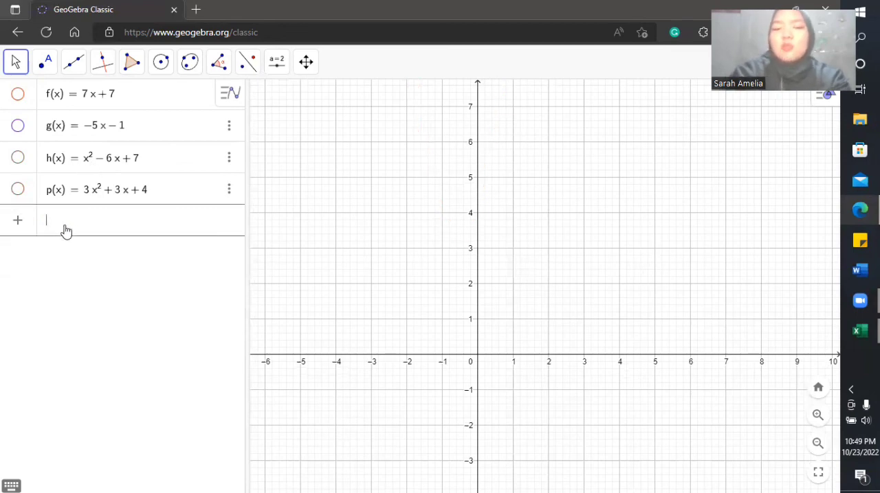
text(-)
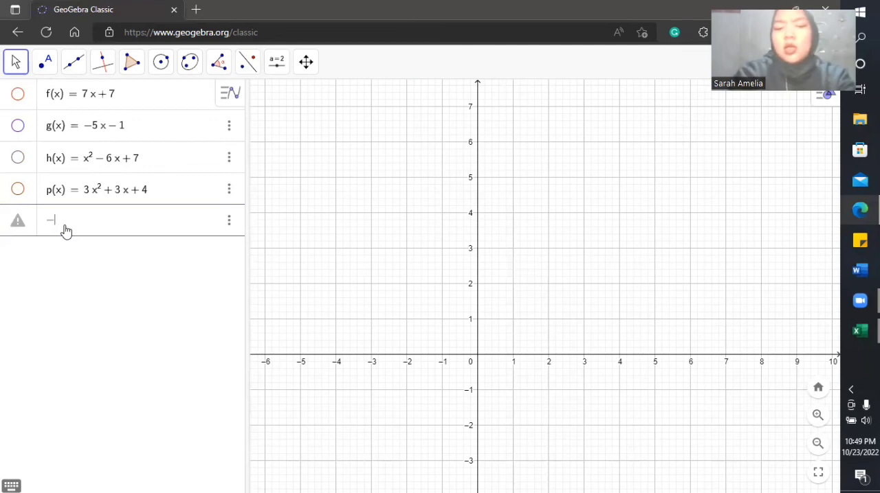
text(x^2)
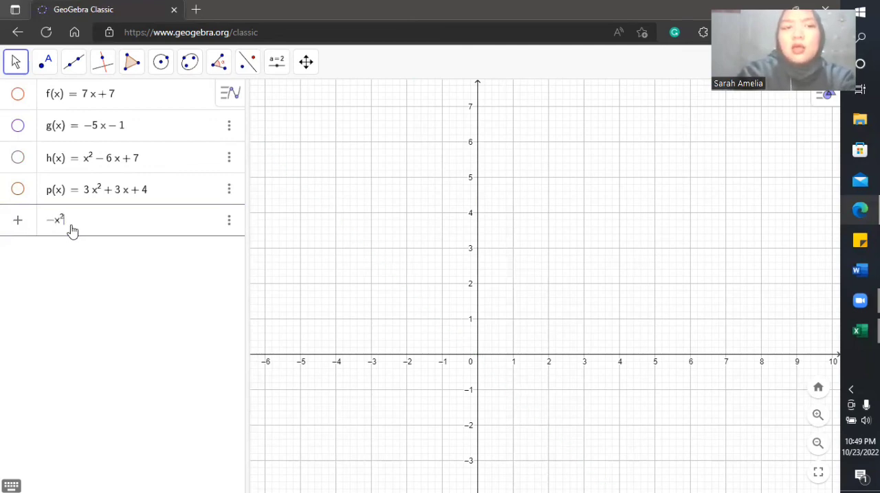
text(-6x)
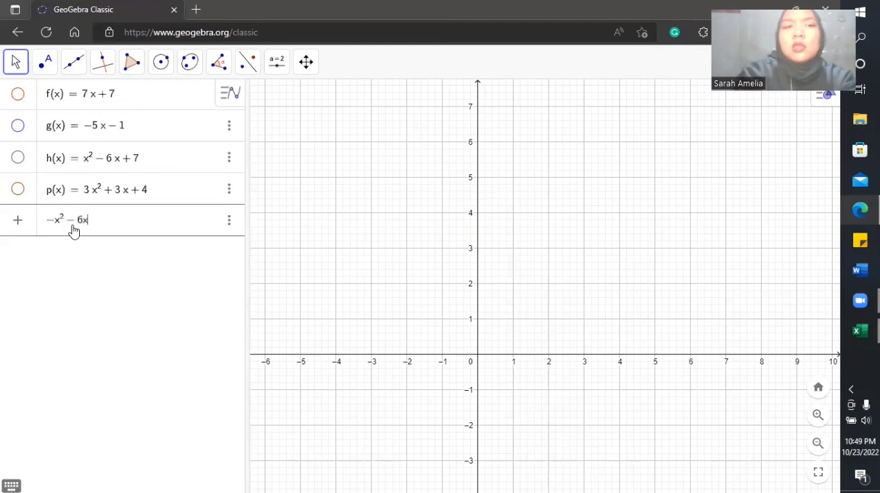
text(+7)
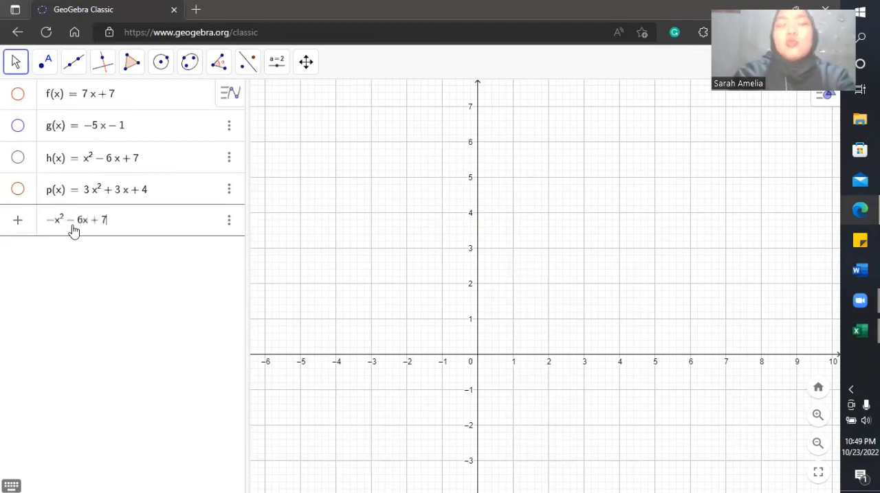
key(Return)
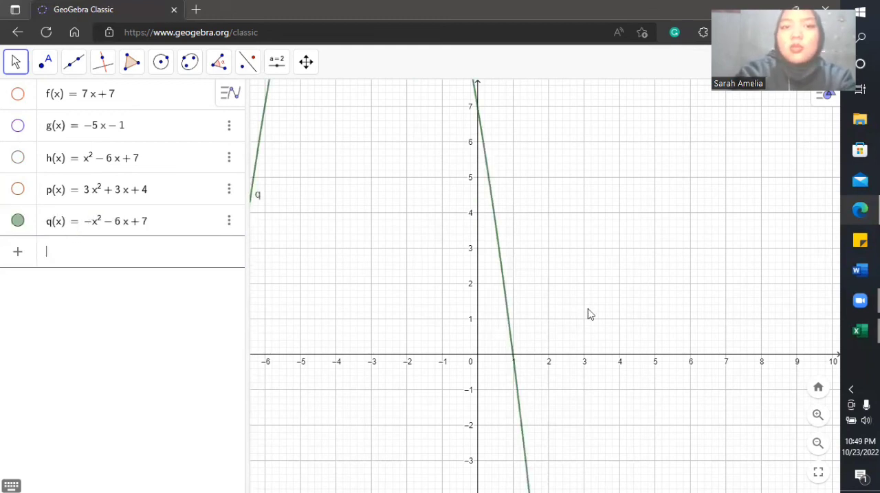
click(818, 444)
click(817, 444)
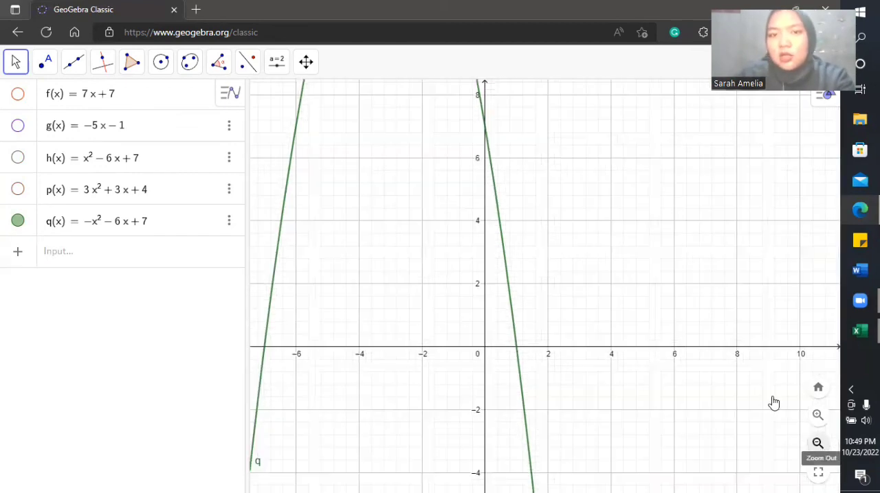
click(817, 444)
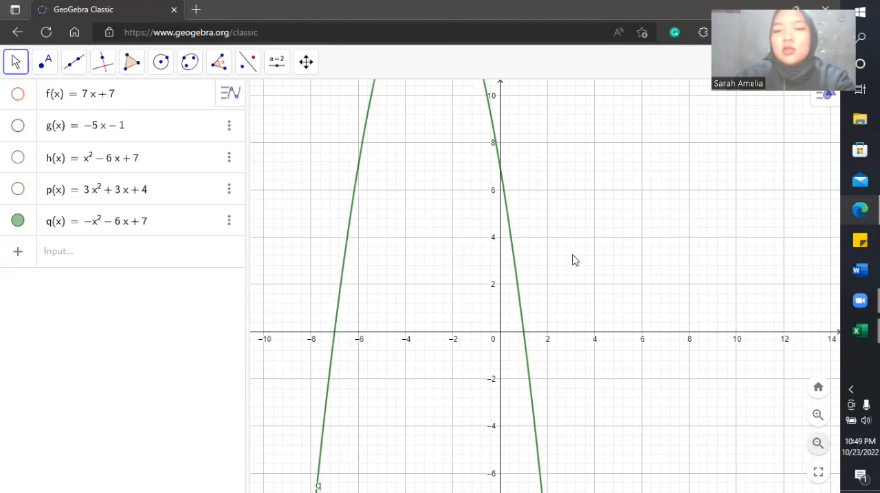
scroll(572, 261, down, 3)
drag(576, 200, 587, 242)
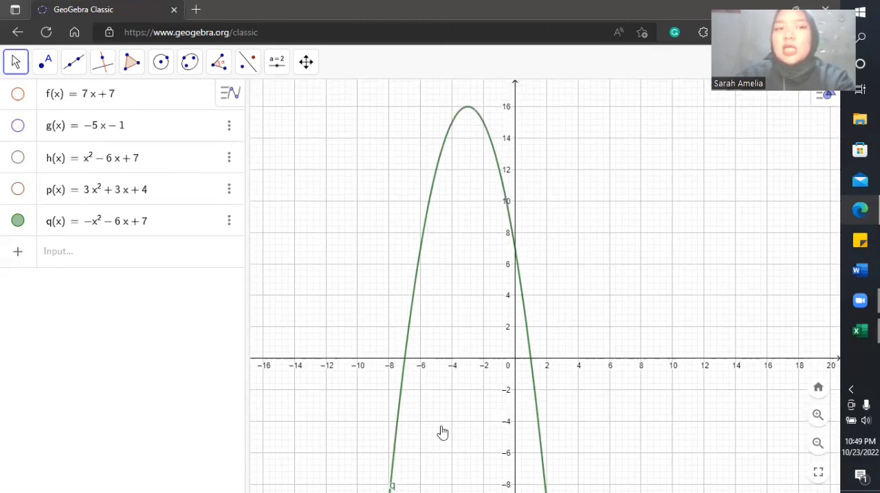
Step: Compare the −x^2 − 6x + 7 parabola with 3x^2 + 3x + 4 and x^2 − 6x + 7, showing one at a time
click(17, 193)
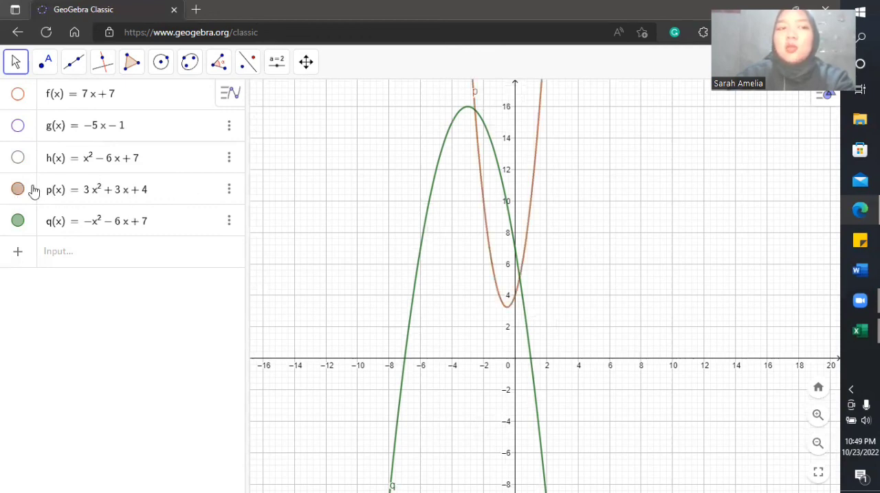
click(19, 191)
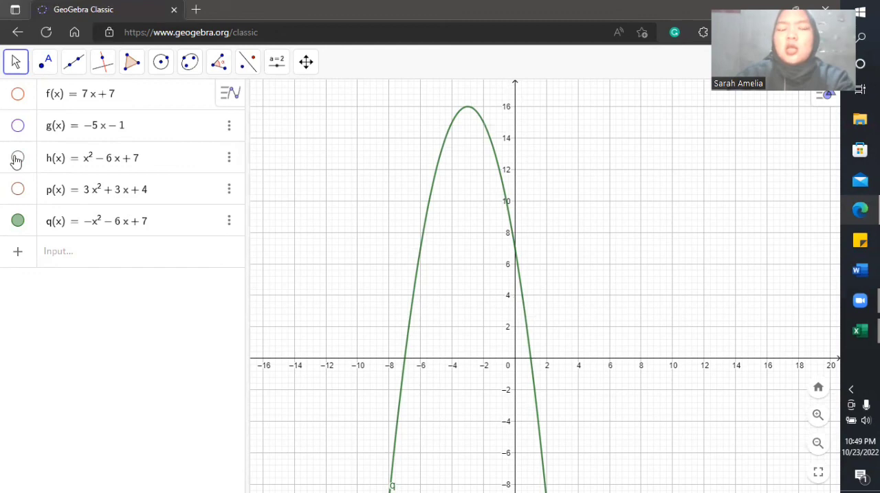
click(17, 159)
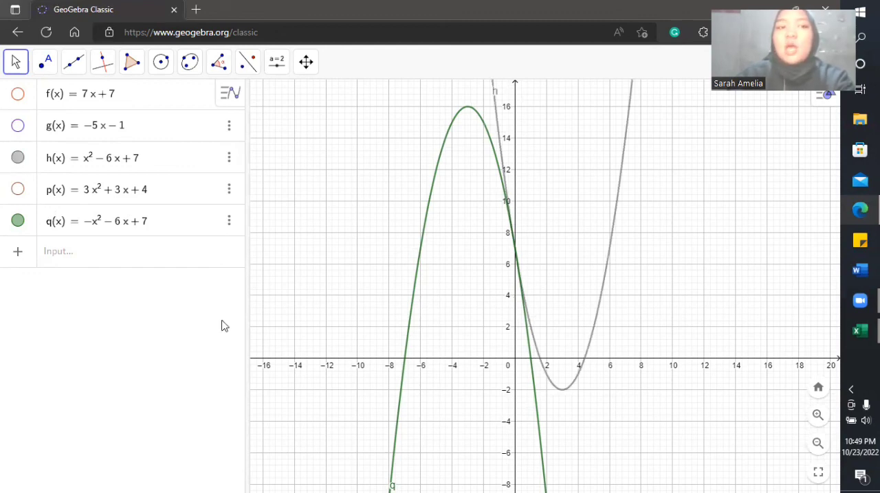
drag(677, 242, 673, 275)
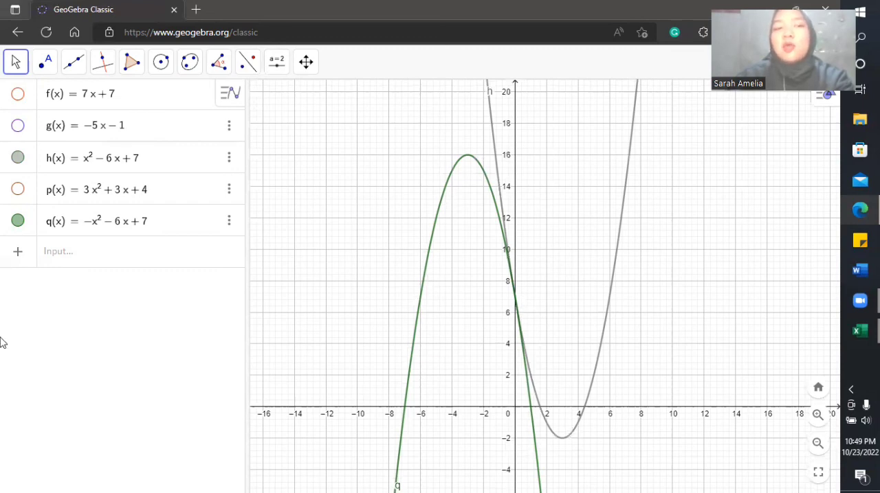
Step: Hide the graphs of −x^2 − 6x + 7 and x^2 − 6x + 7
click(18, 220)
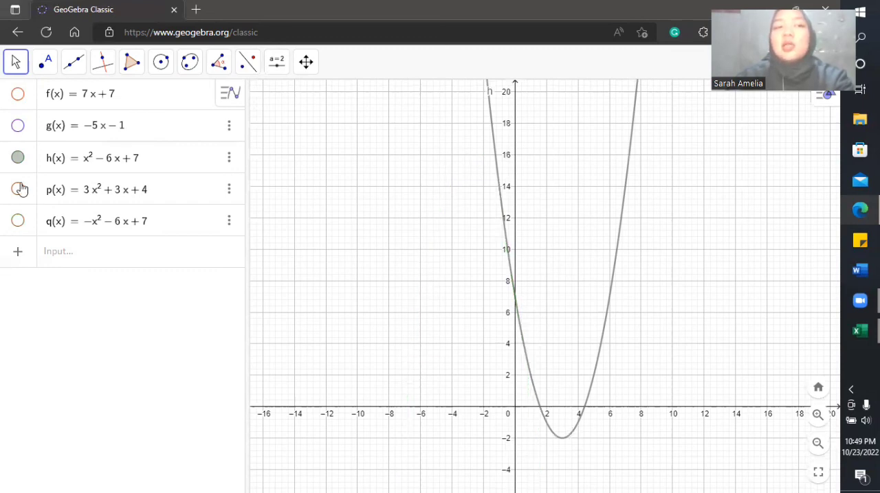
click(18, 157)
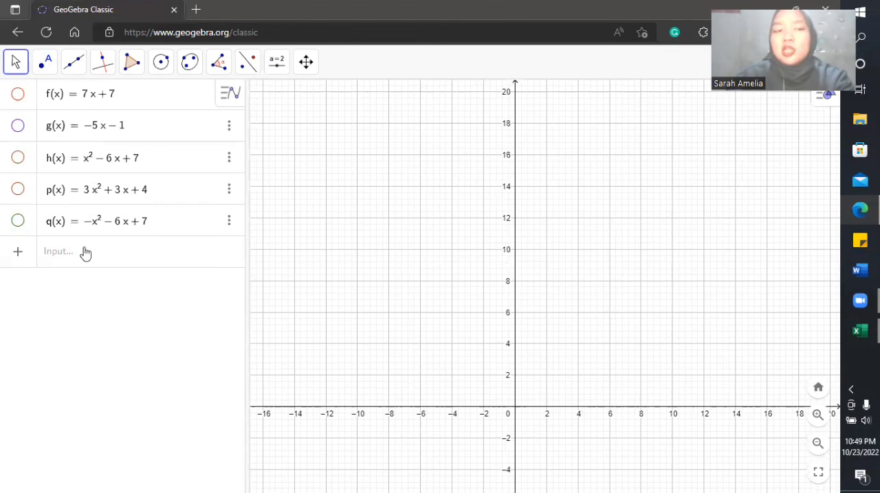
Step: Graph the quadratic function −3x^2 + 3x + 4 and center its parabola in view
click(107, 263)
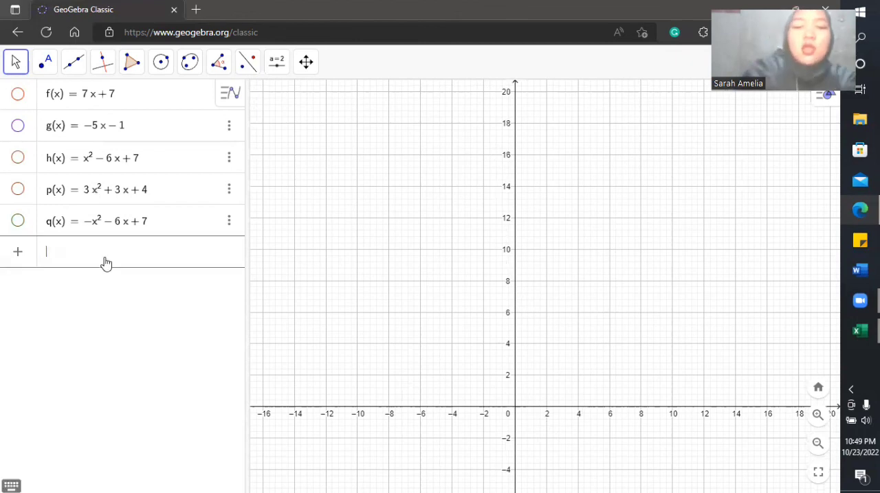
text(-)
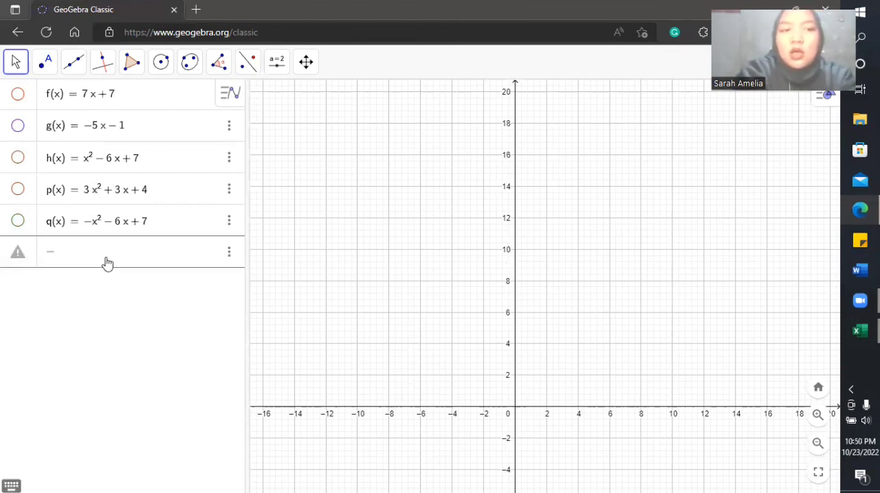
text(3x)
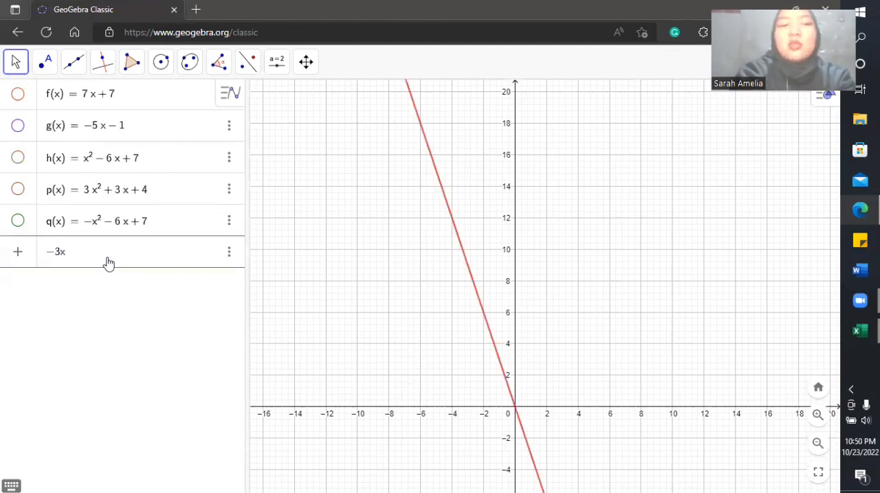
text(^2)
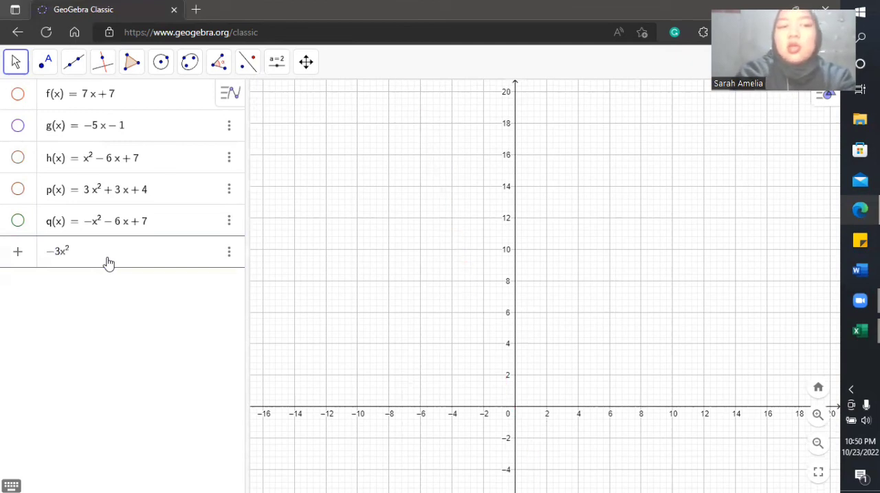
text(+)
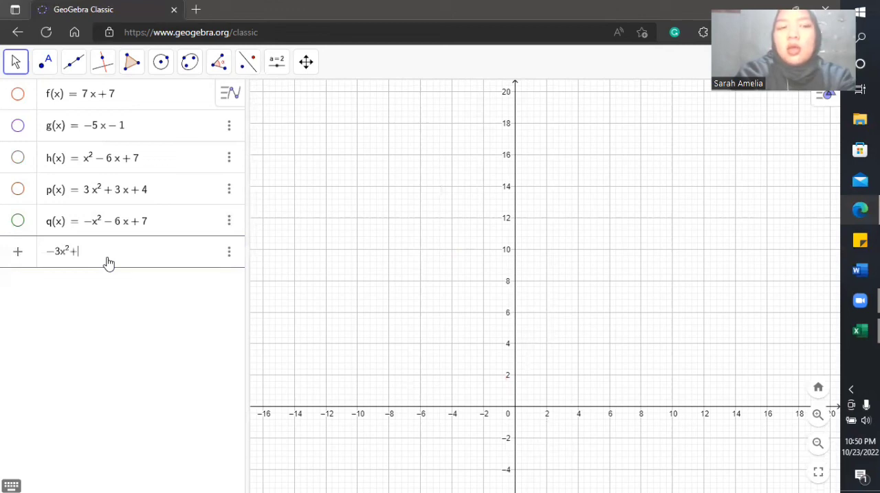
text(3x+4)
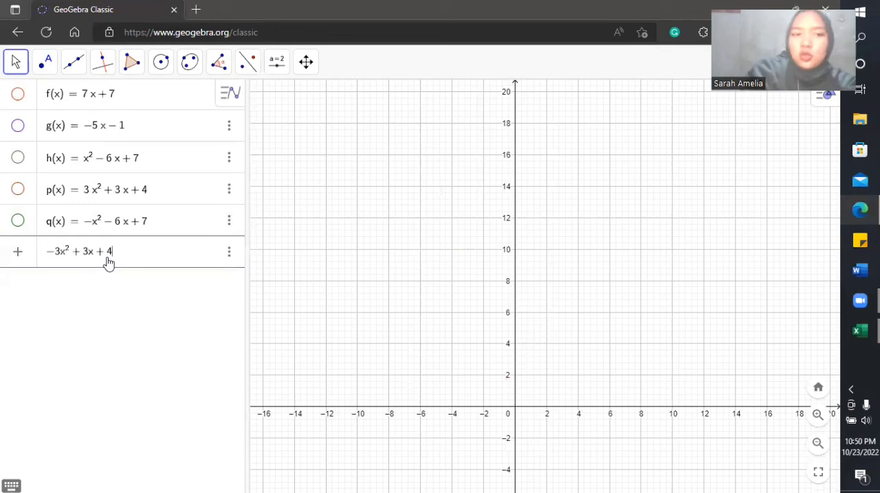
key(Return)
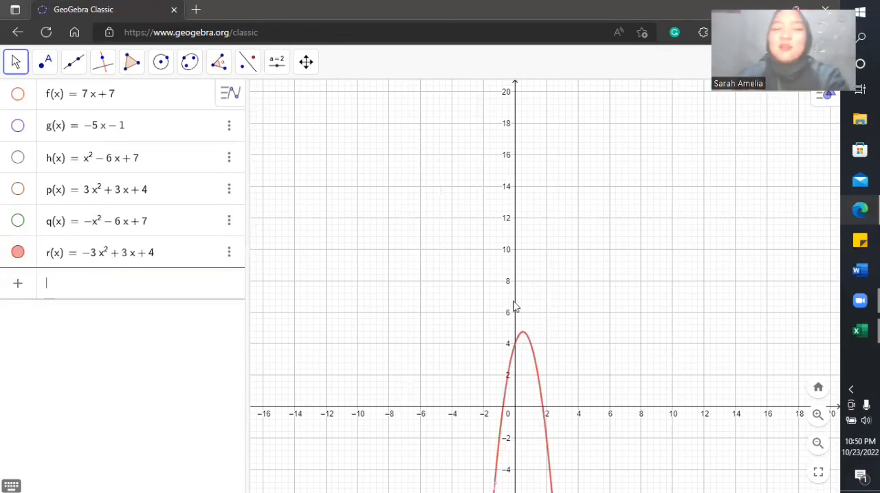
drag(630, 330, 600, 242)
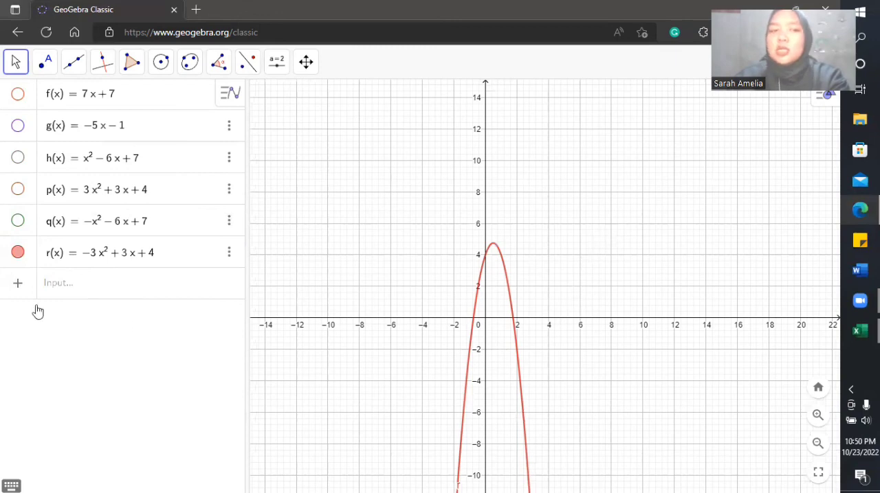
Step: Show the graph of 3x^2 + 3x + 4 again and compare it with the −3x^2 + 3x + 4 parabola
click(17, 189)
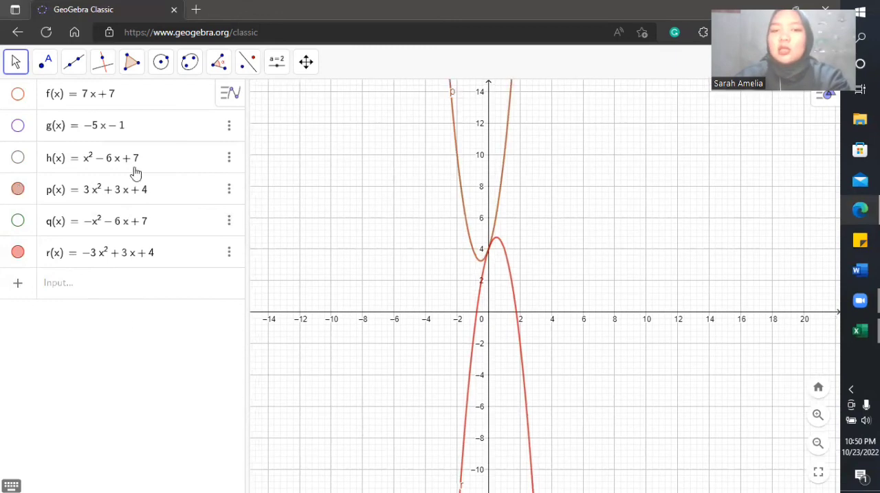
drag(563, 238, 655, 410)
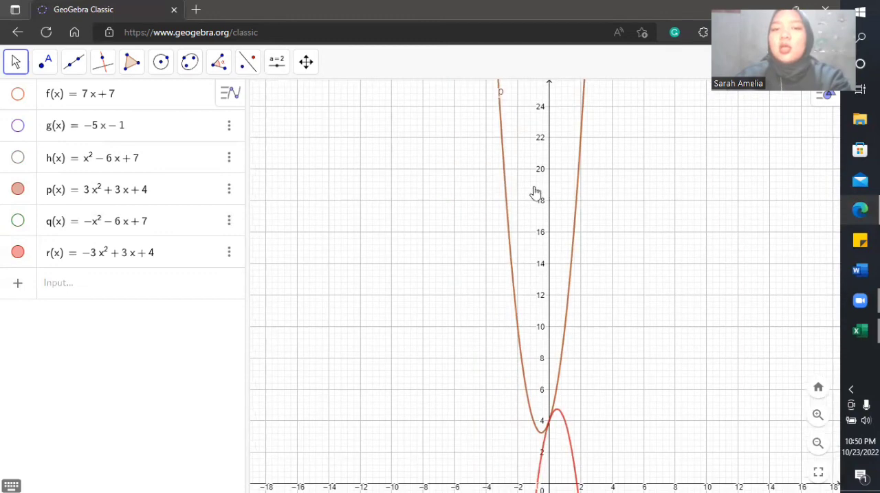
drag(533, 188, 524, 187)
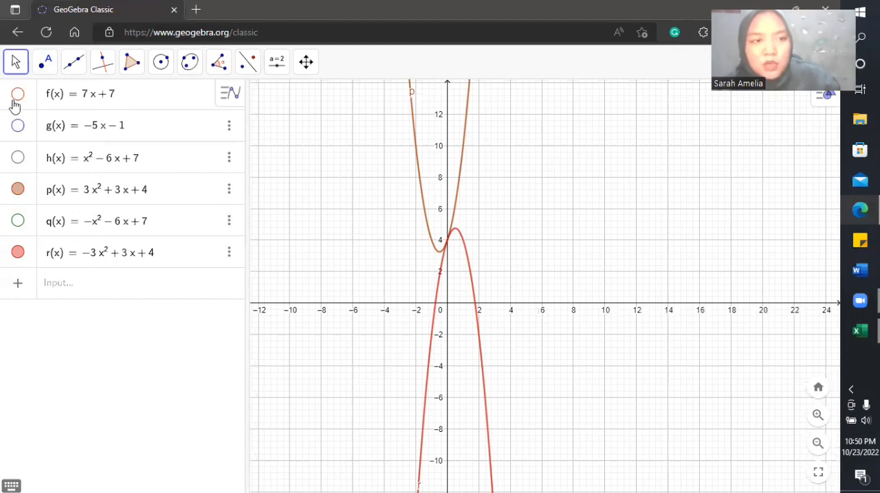
Step: Show the graphs of 7x + 7, −5x − 1, x^2 − 6x + 7 and −x^2 − 6x + 7 again to compare all six functions together
click(17, 126)
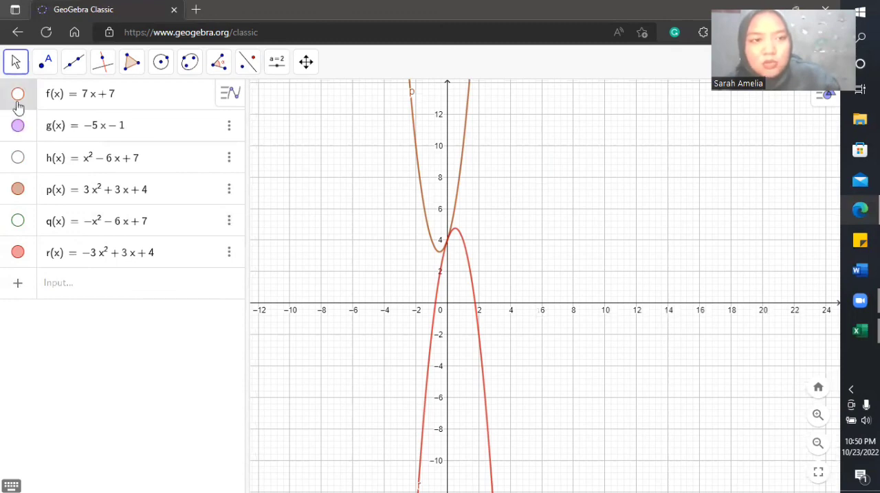
click(18, 160)
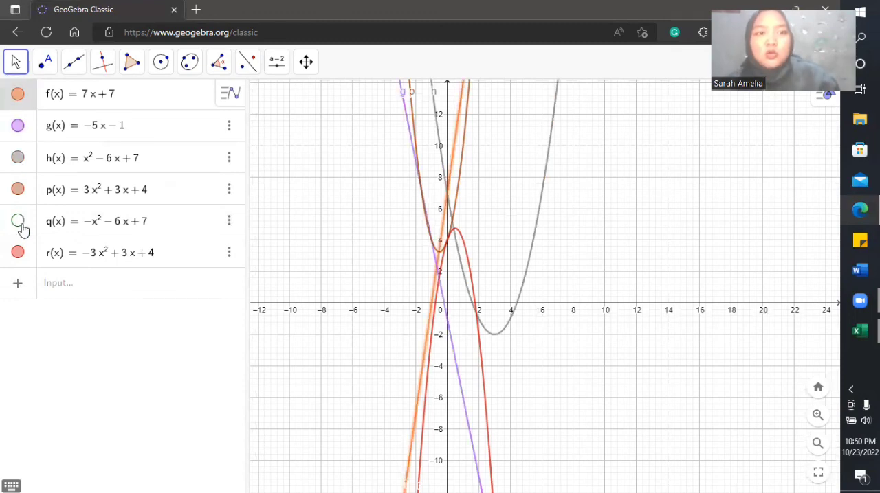
click(19, 222)
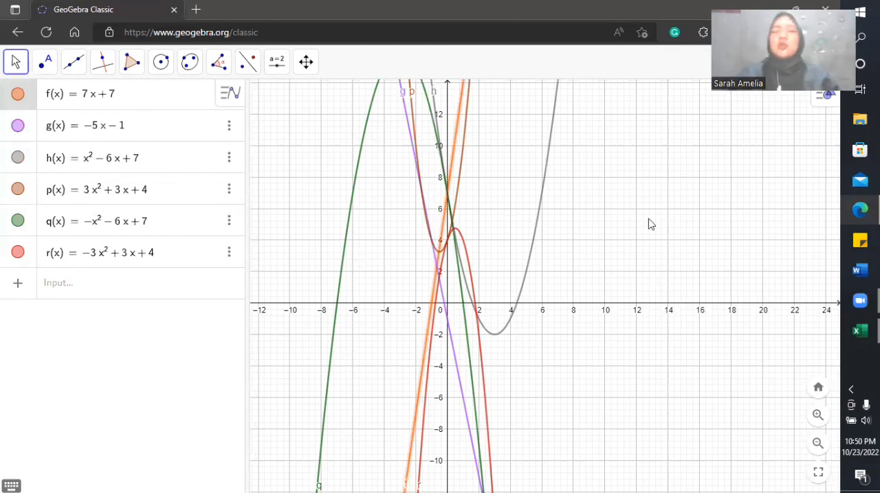
drag(649, 219, 664, 362)
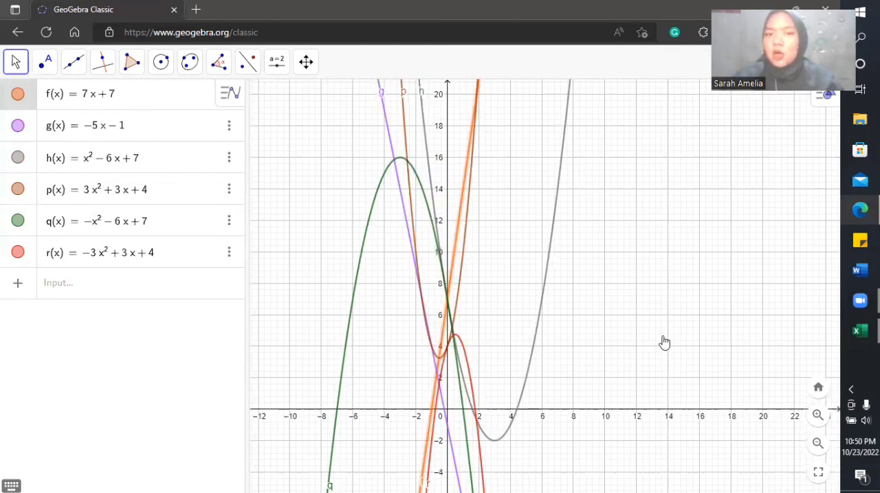
drag(682, 288, 683, 250)
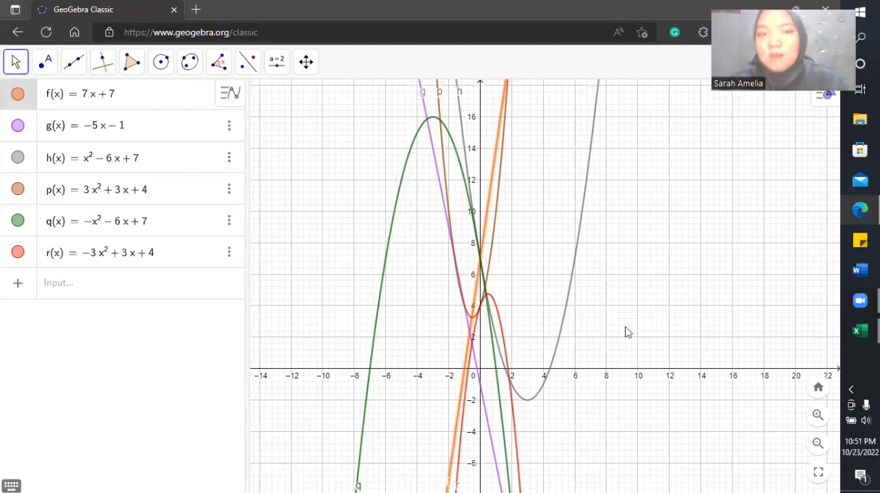
drag(648, 287, 626, 286)
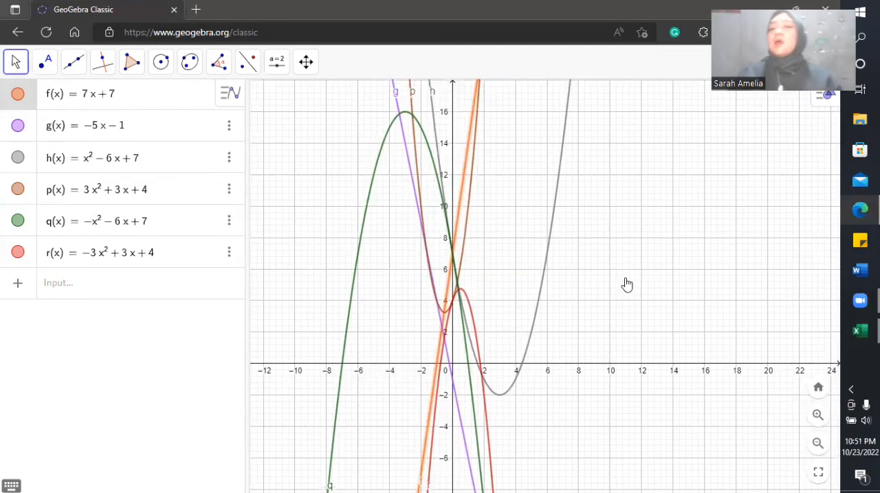